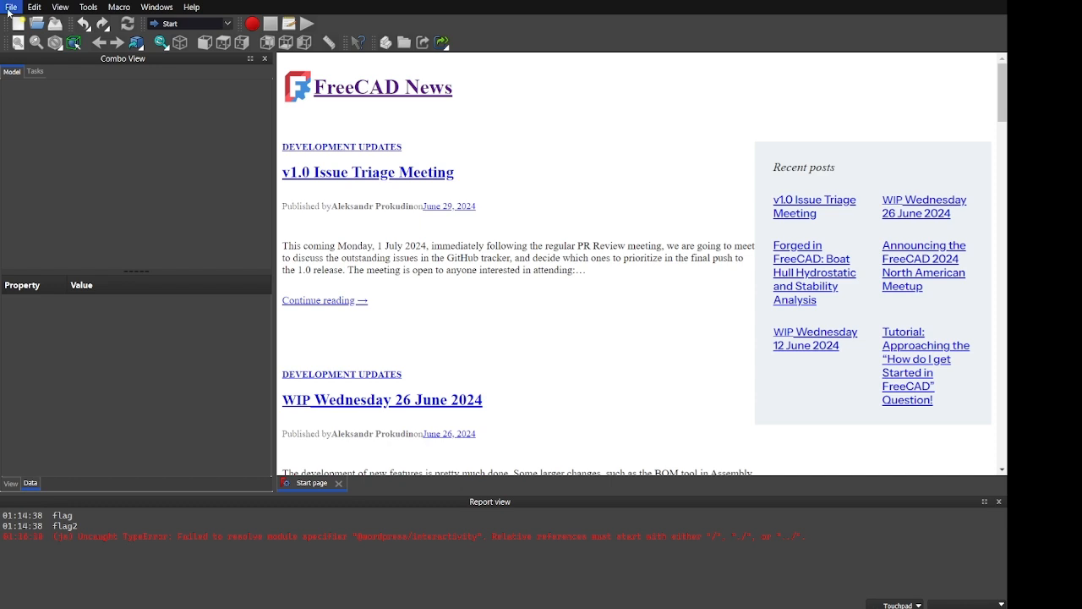
# Create a new document and rename its label to 'Axe Blade'
pyautogui.click(18, 22)
pyautogui.click(41, 87)
pyautogui.click(105, 397)
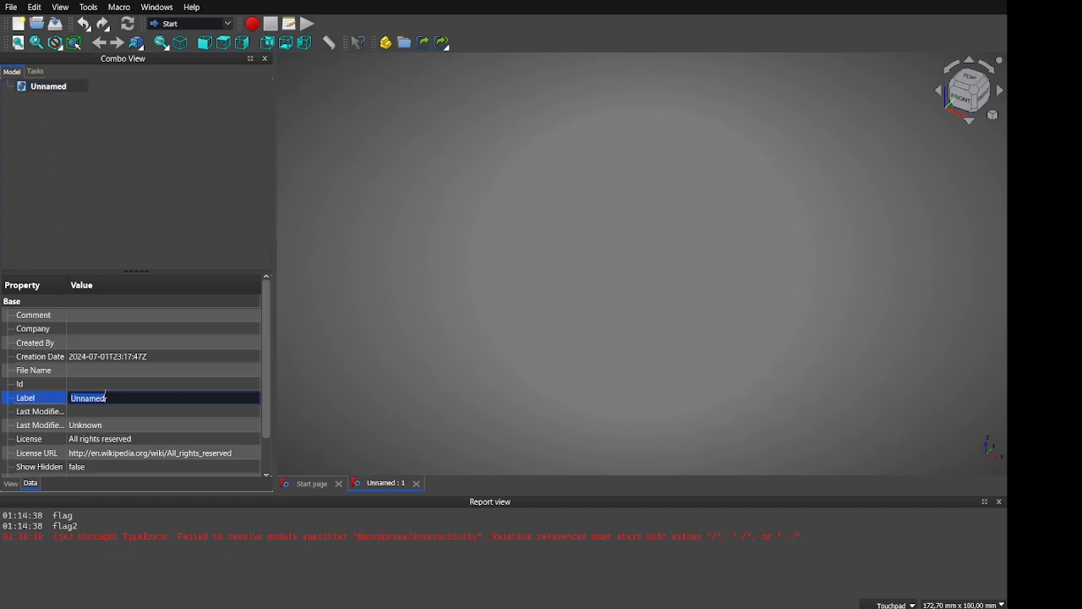
pyautogui.write('Axe Blade')
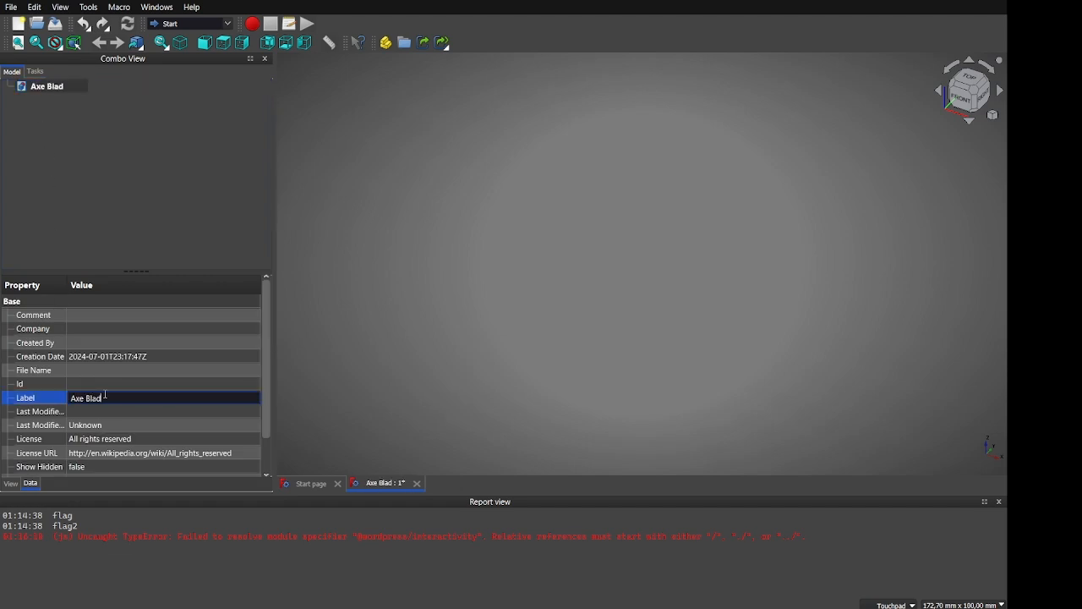
pyautogui.press('Return')
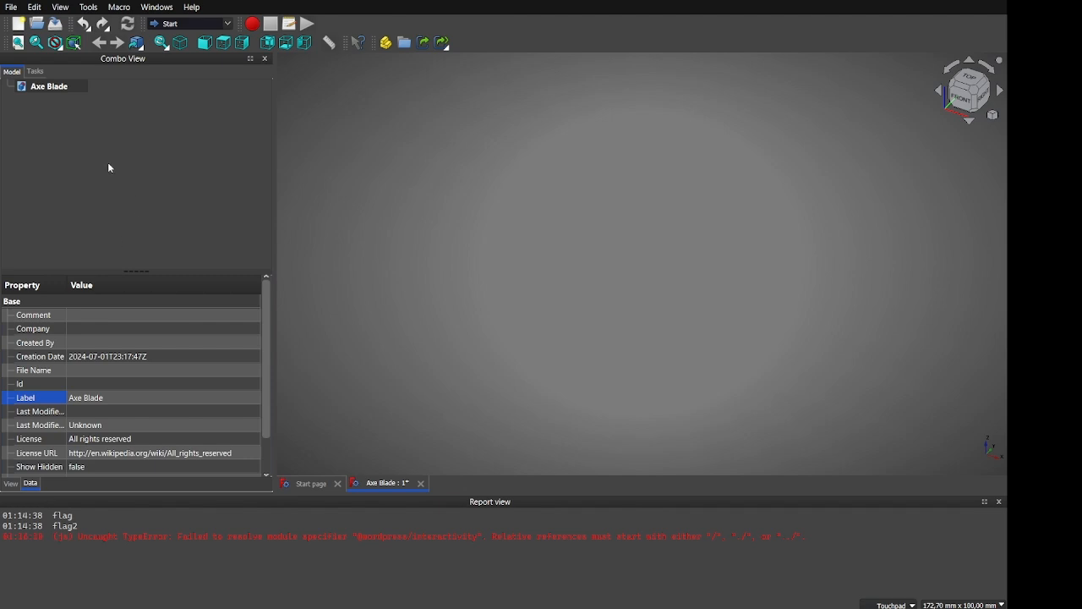
# Switch to the Part Design workbench
pyautogui.click(57, 90)
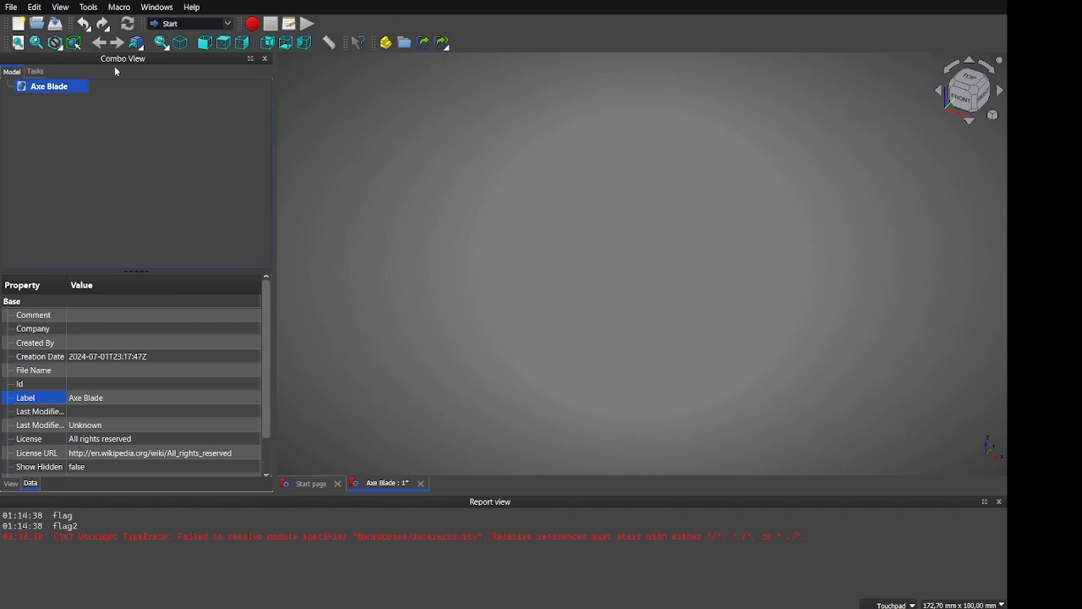
pyautogui.click(193, 24)
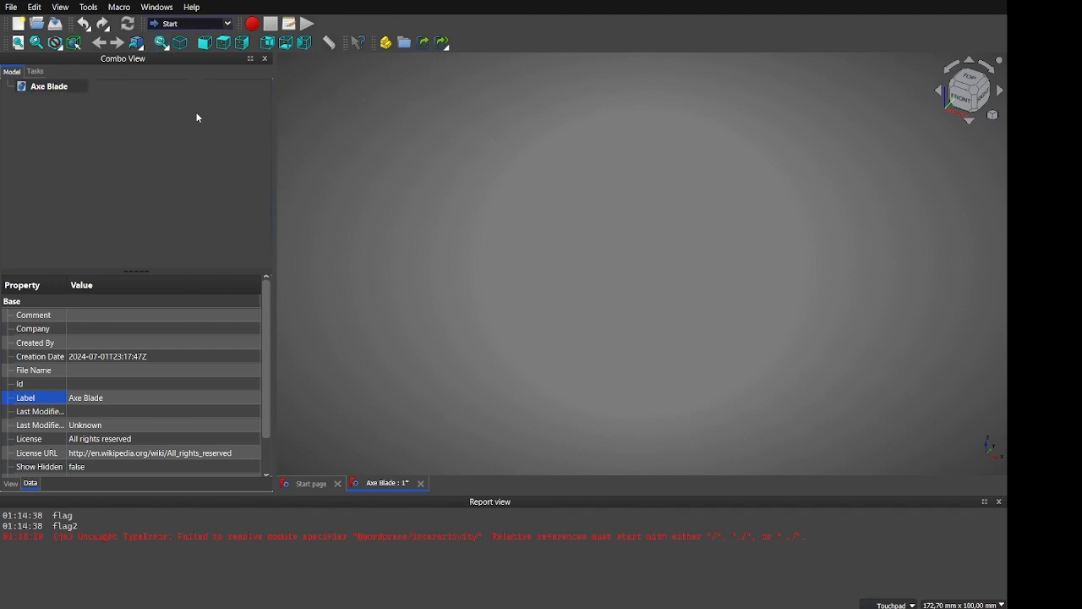
pyautogui.click(187, 163)
# Create a Part Design body and rename it 'Axe Blade'
pyautogui.click(39, 132)
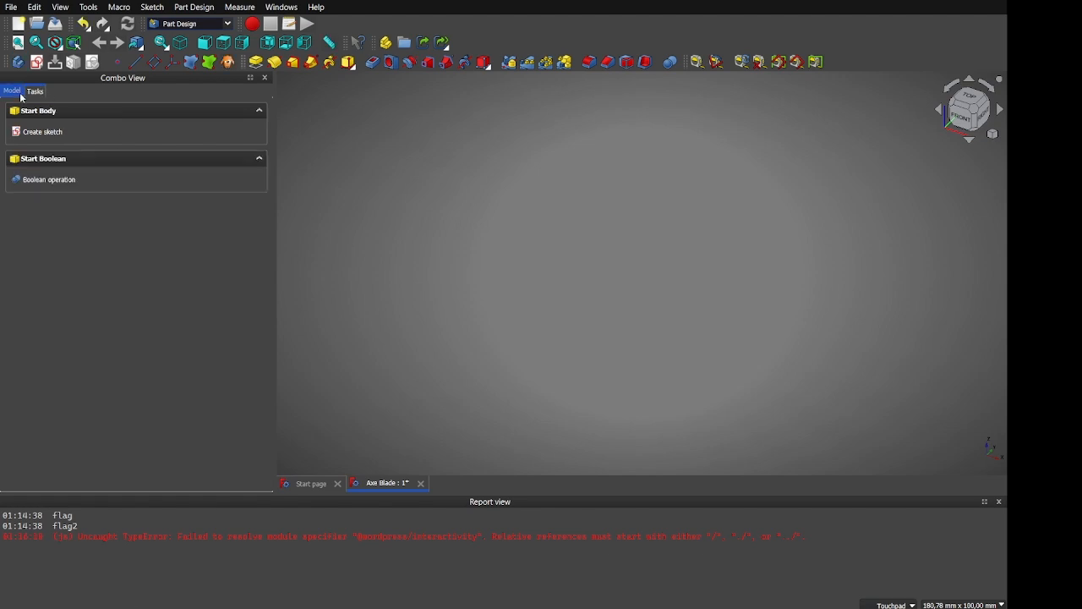
pyautogui.click(12, 90)
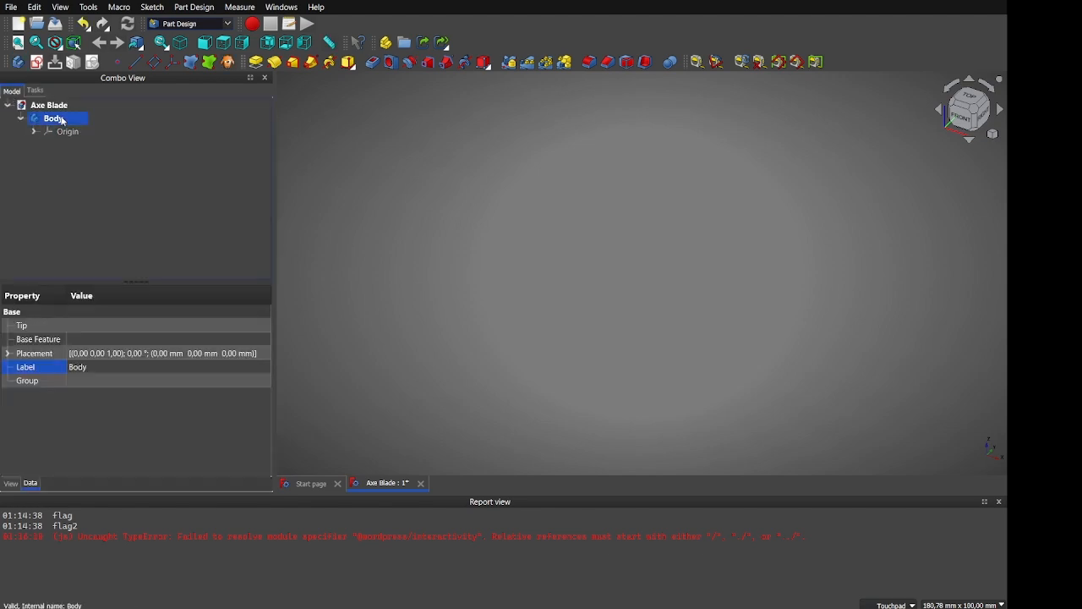
pyautogui.doubleClick(122, 367)
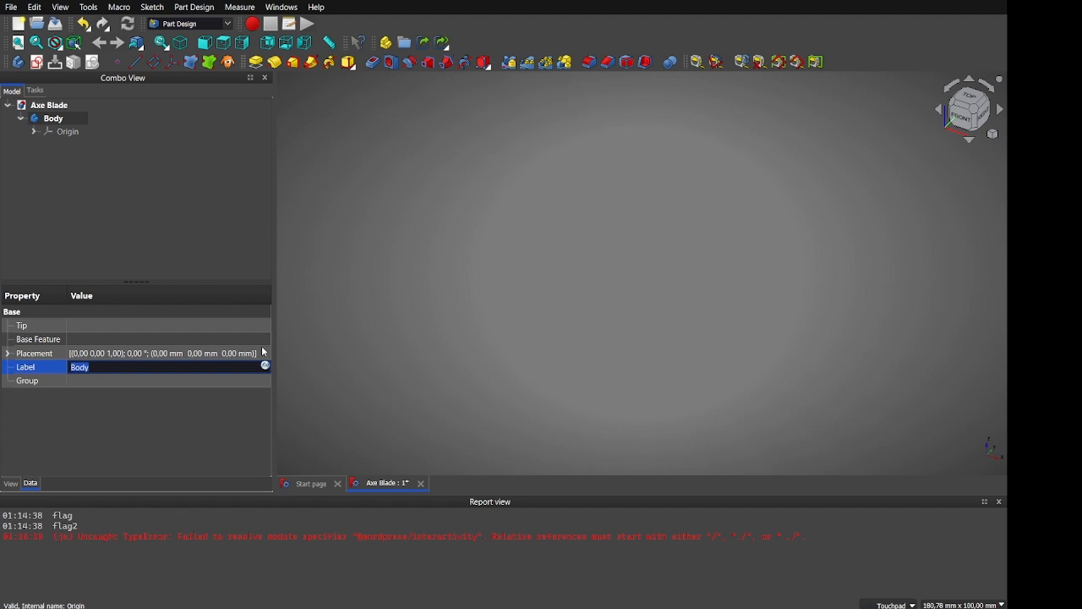
pyautogui.write('Axe Blade')
pyautogui.press('Return')
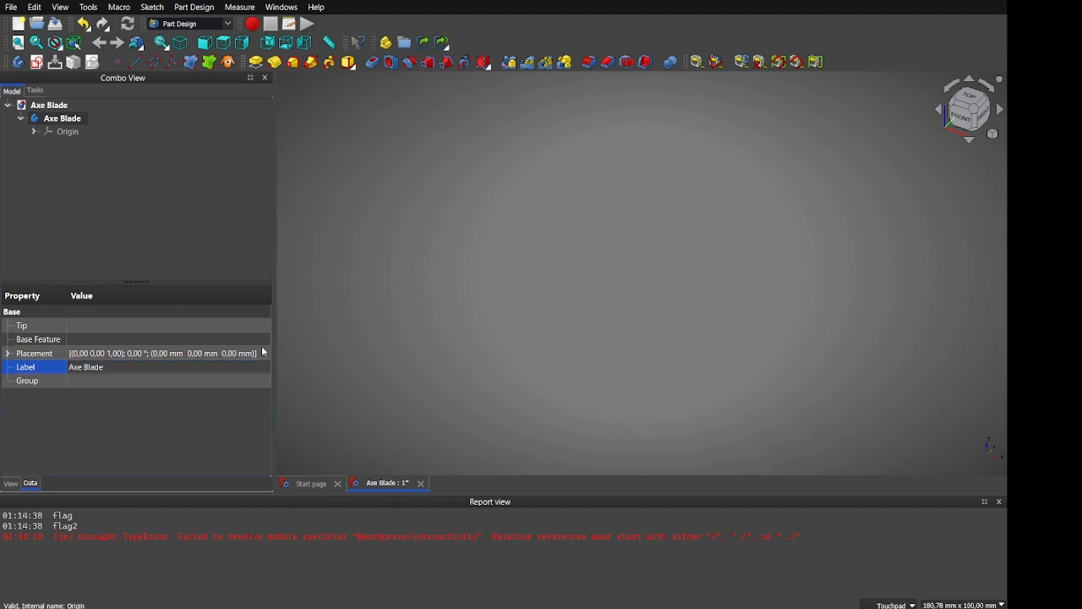
# Shorten the document label from 'Axe Blade' to 'Axe'
pyautogui.click(49, 105)
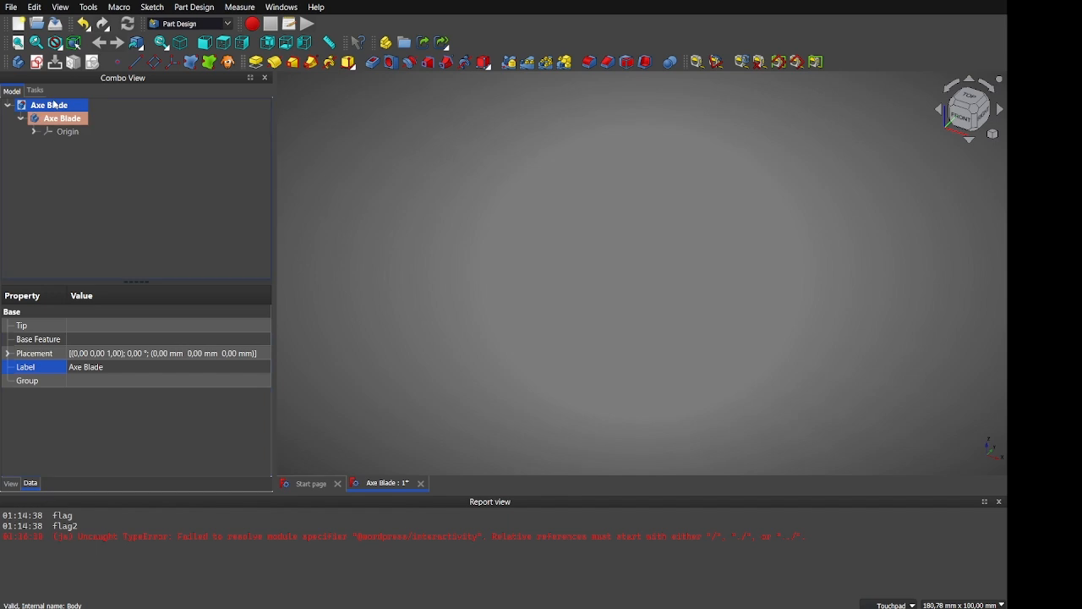
pyautogui.doubleClick(93, 360)
pyautogui.press('BackSpace')
pyautogui.press('Return')
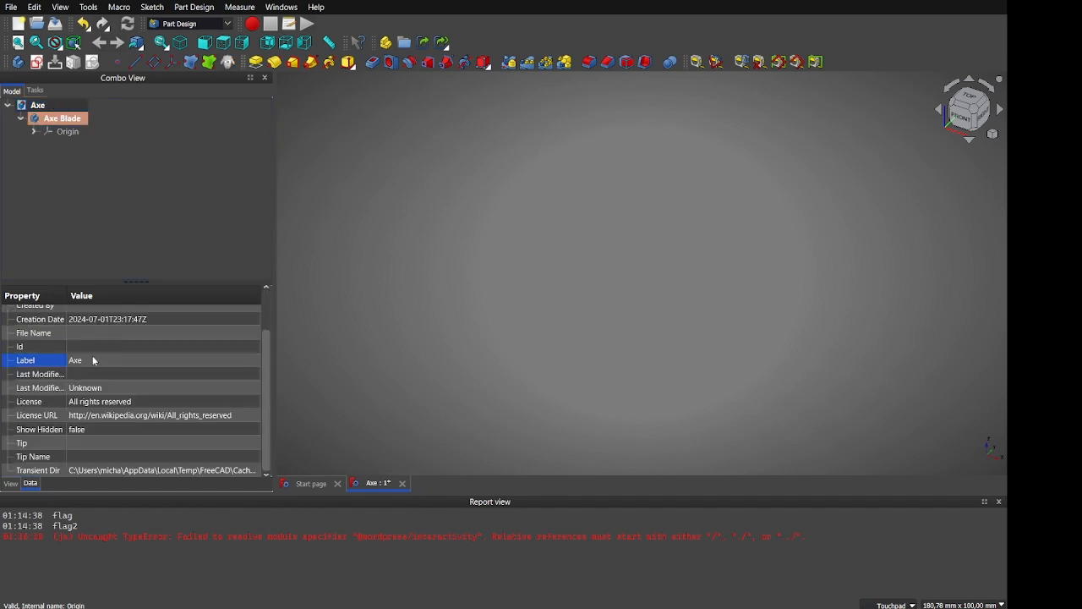
pyautogui.click(75, 121)
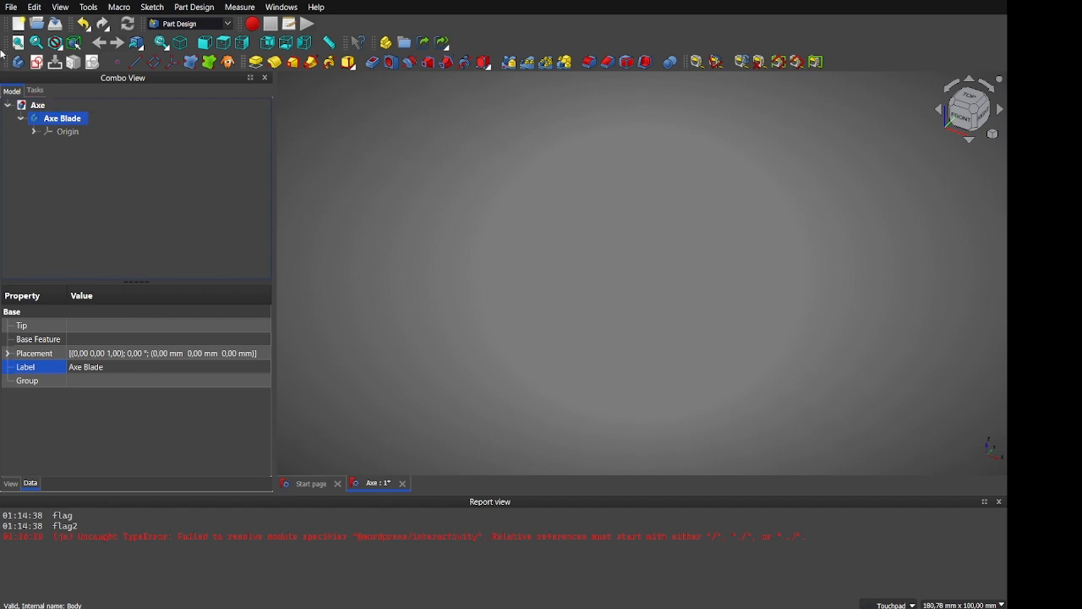
# Import the Fiskars X15 axe photo as an image plane
pyautogui.click(12, 8)
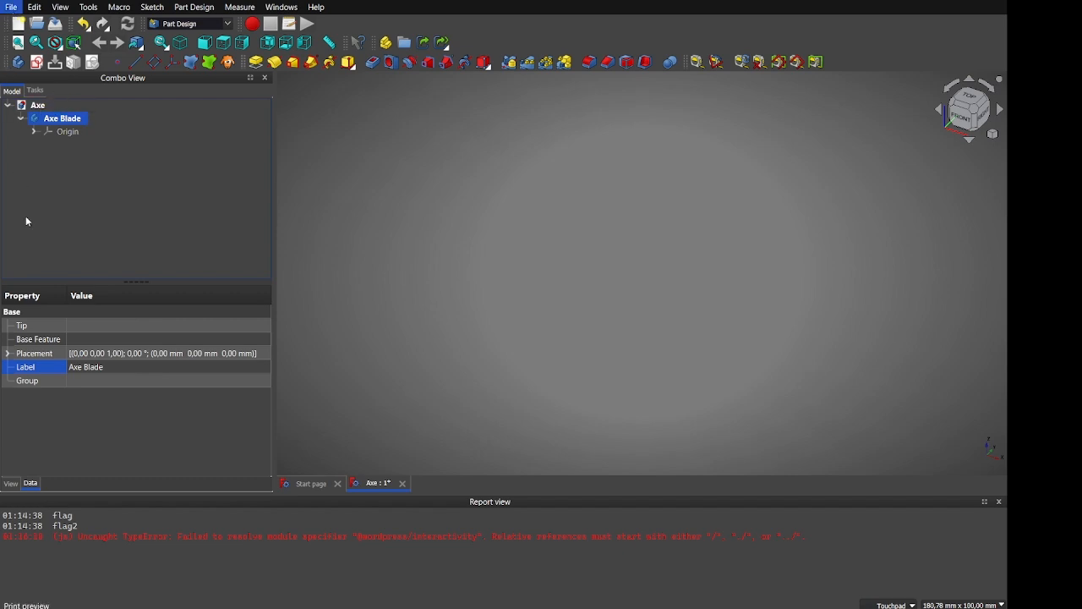
pyautogui.click(99, 163)
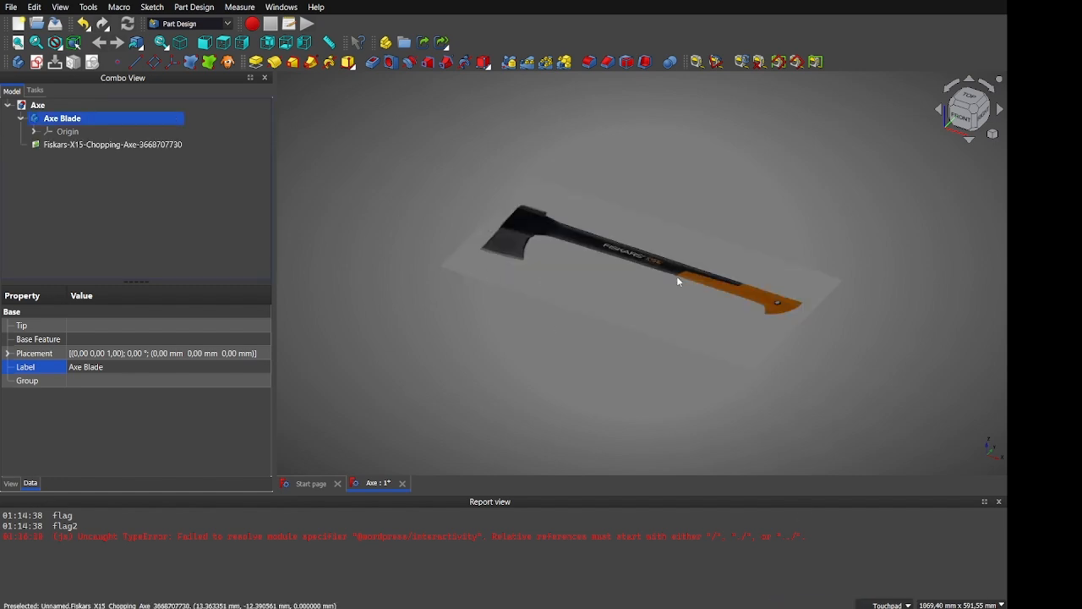
pyautogui.keyDown('alt'); pyautogui.moveTo(631, 232); pyautogui.dragTo(550, 119); pyautogui.keyUp('alt')
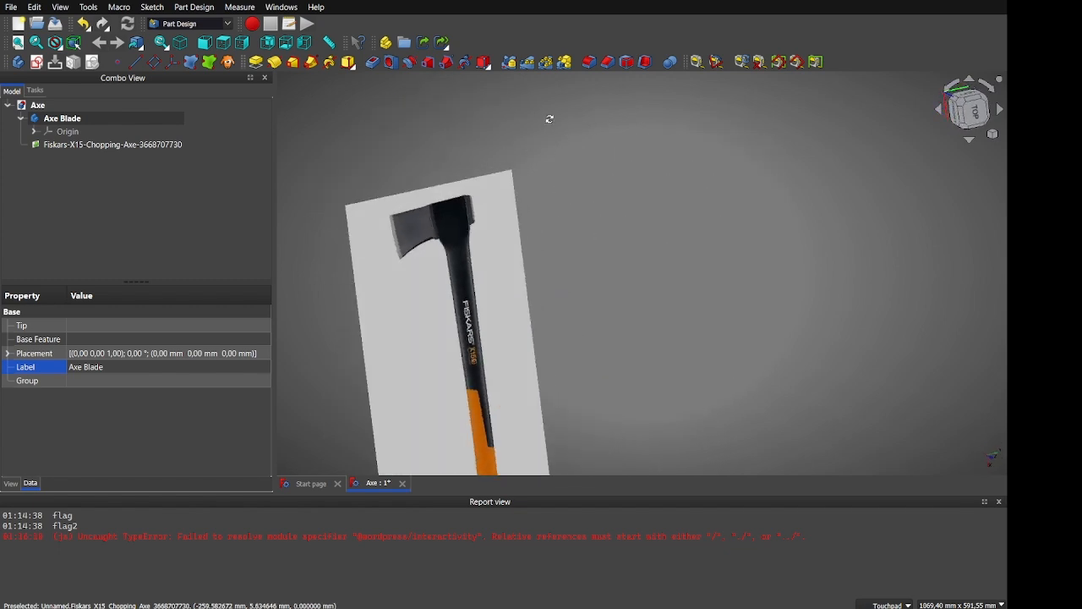
# View the axe image squarely from the top, centred, with the Report view closed
pyautogui.click(975, 119)
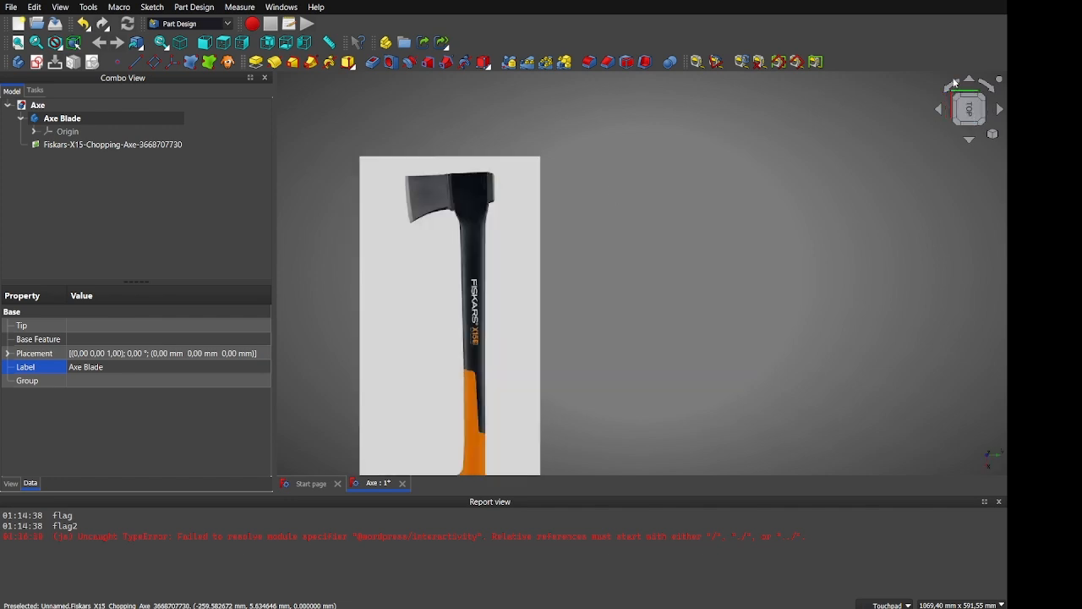
pyautogui.click(954, 83)
pyautogui.keyDown('shift'); pyautogui.moveTo(689, 321); pyautogui.dragTo(559, 192); pyautogui.keyUp('shift')
pyautogui.click(999, 503)
pyautogui.keyDown('shift'); pyautogui.moveTo(662, 364); pyautogui.dragTo(704, 305); pyautogui.keyUp('shift')
pyautogui.click(633, 330)
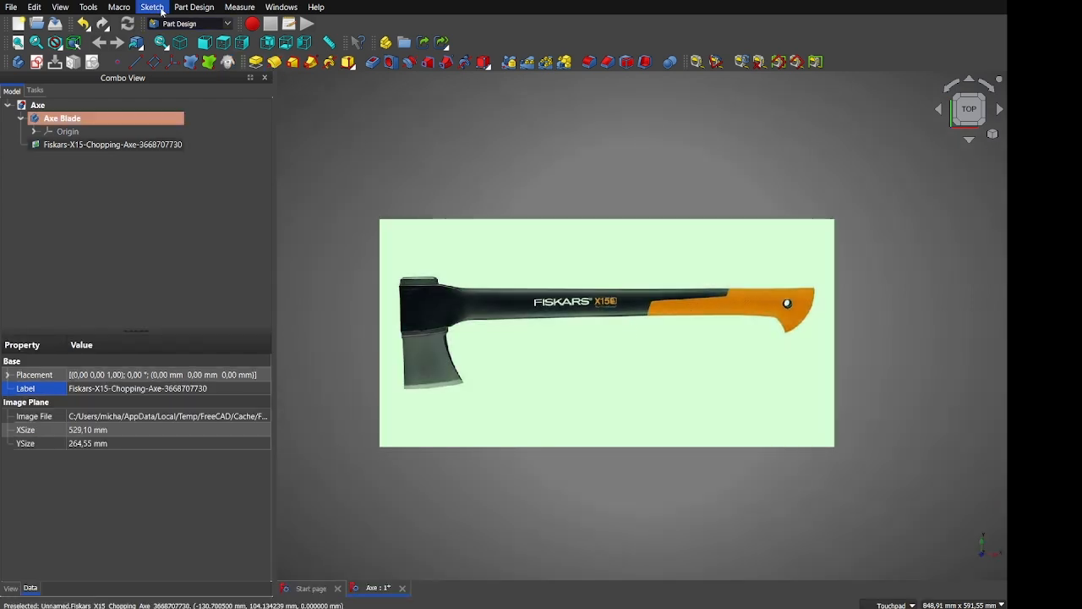
# Rotate the Axe Blade body by -90 degrees
pyautogui.click(75, 119)
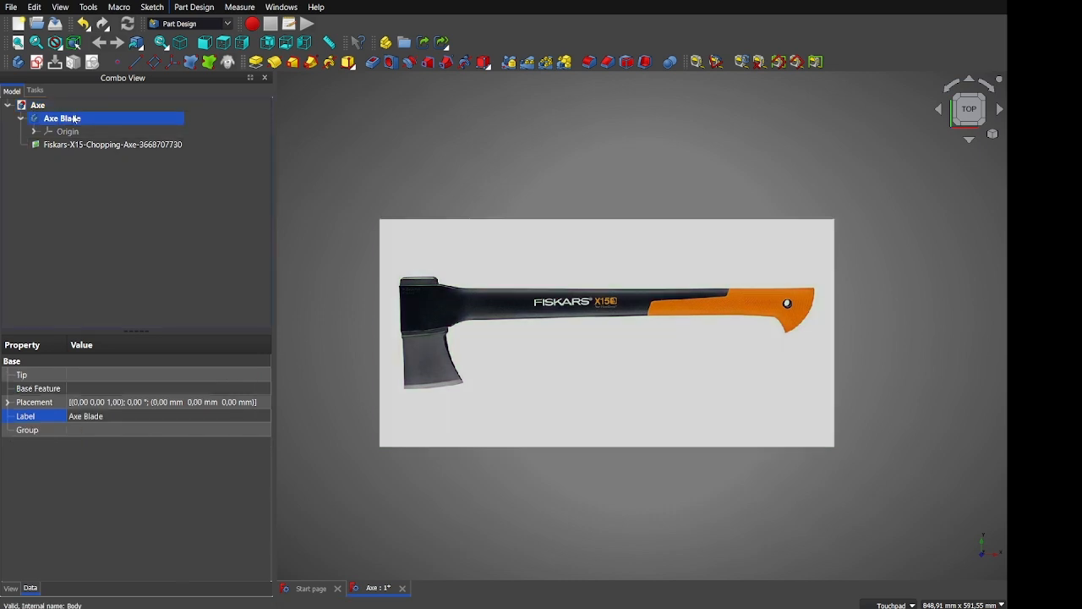
pyautogui.doubleClick(87, 144)
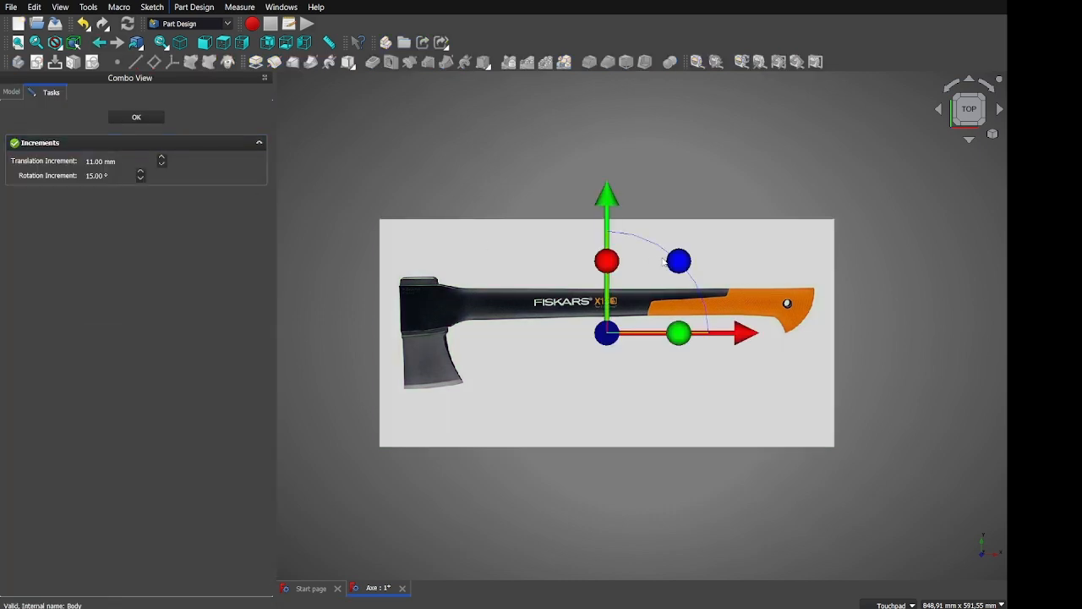
pyautogui.moveTo(679, 259); pyautogui.dragTo(624, 447)
pyautogui.click(136, 116)
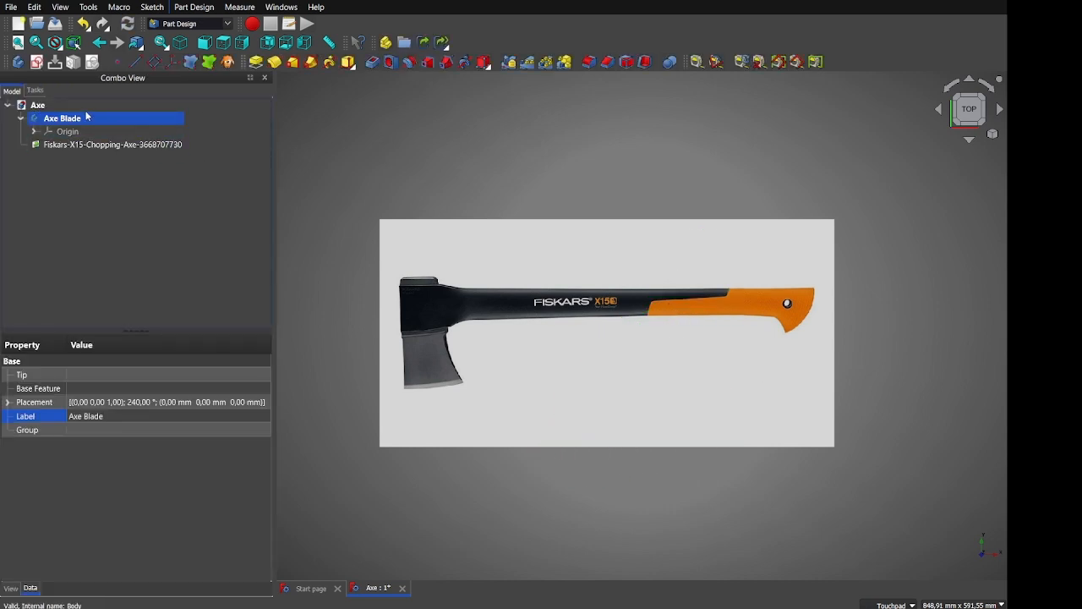
# Transform the axe image plane -90° about Z so the head sits at the top
pyautogui.click(81, 144)
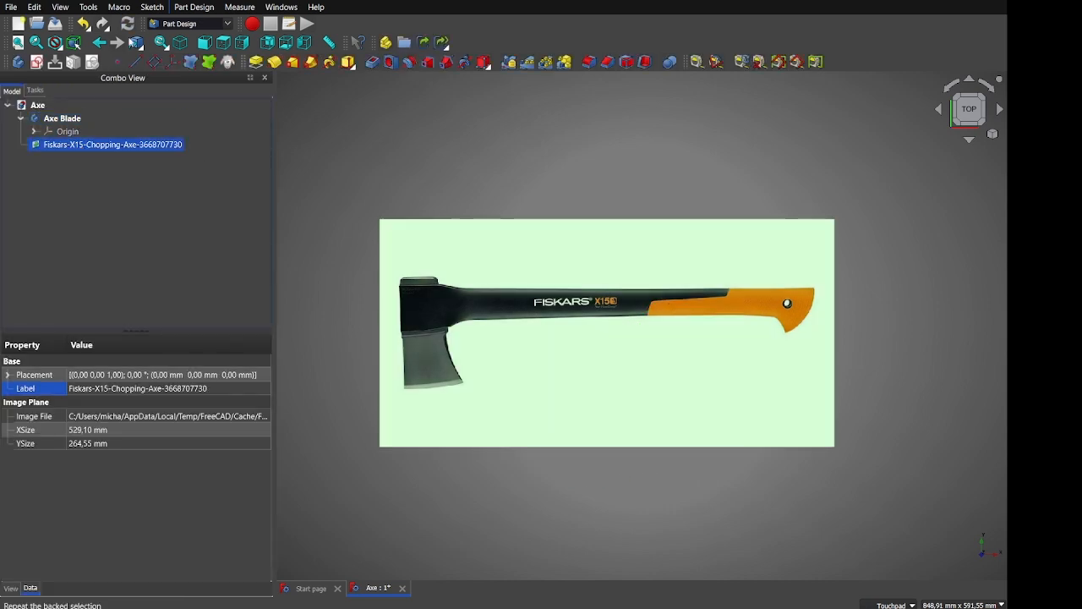
pyautogui.rightClick(105, 147)
pyautogui.click(131, 165)
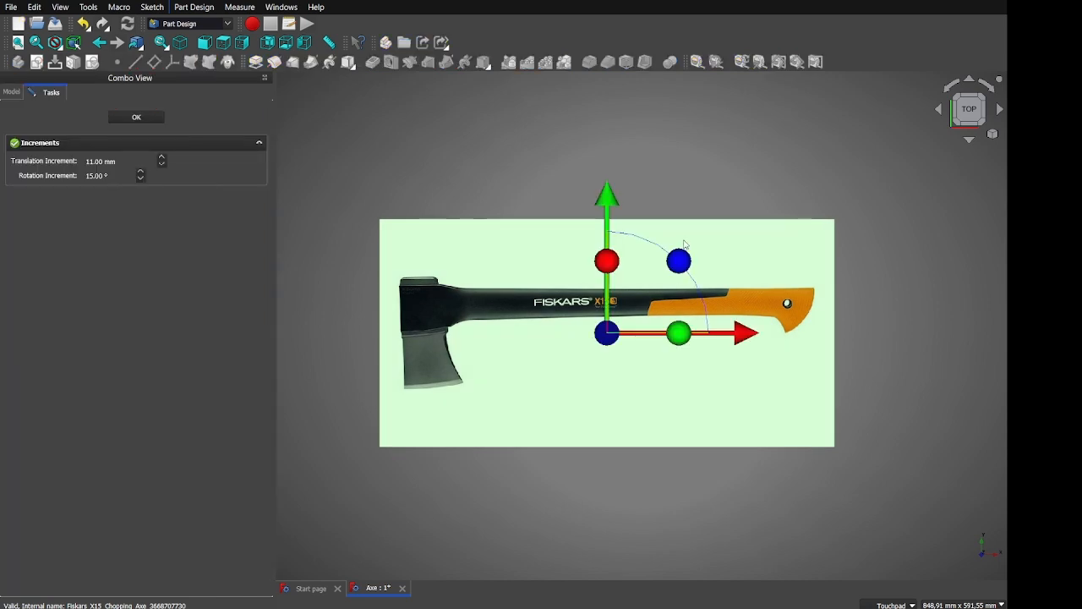
pyautogui.moveTo(686, 263); pyautogui.dragTo(647, 403)
pyautogui.click(803, 224)
pyautogui.keyDown('shift'); pyautogui.moveTo(753, 234); pyautogui.dragTo(724, 228); pyautogui.keyUp('shift')
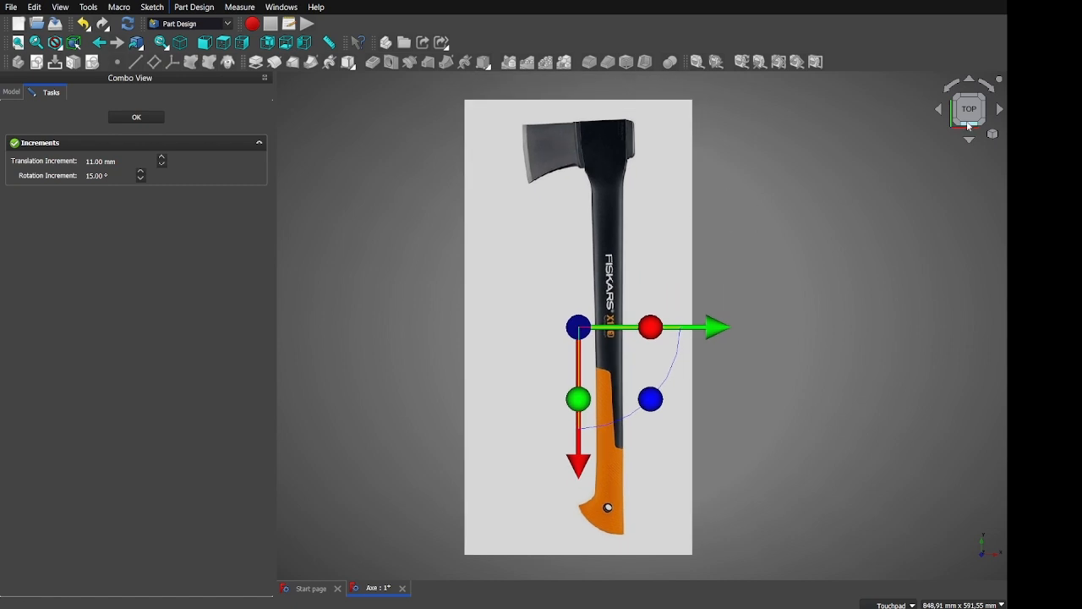
pyautogui.click(126, 125)
pyautogui.click(121, 145)
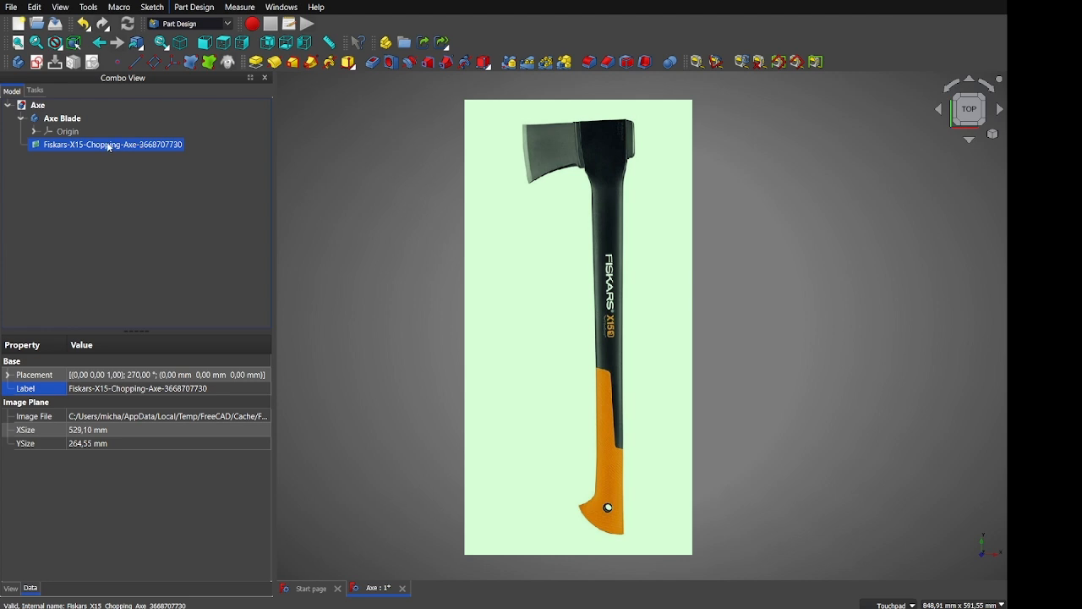
pyautogui.doubleClick(108, 147)
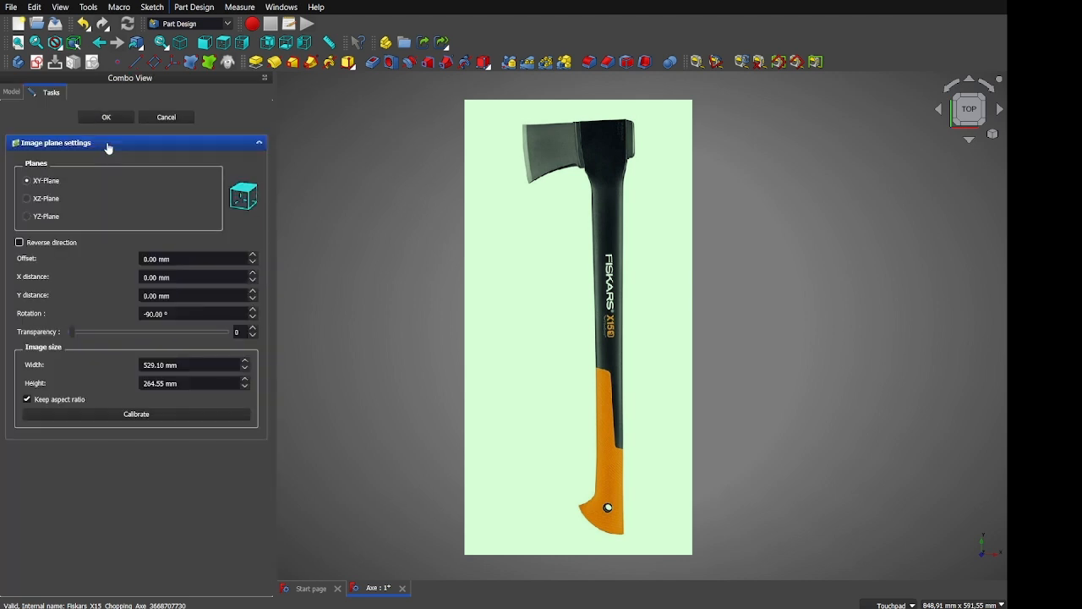
# Draw the calibration reference line from the axe head down the image
pyautogui.click(128, 413)
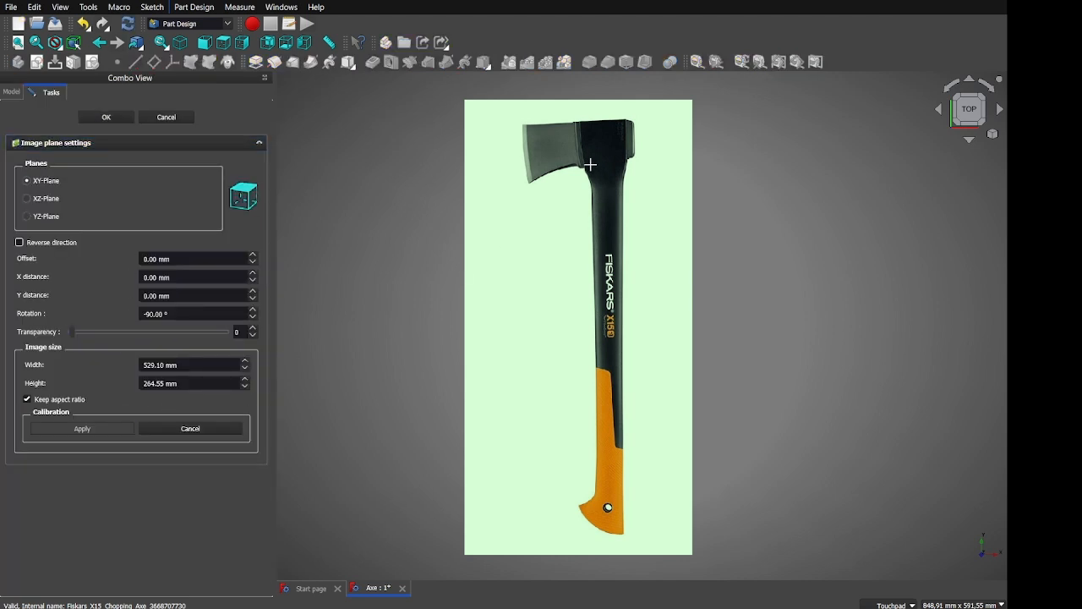
pyautogui.scroll(5, 590, 165)
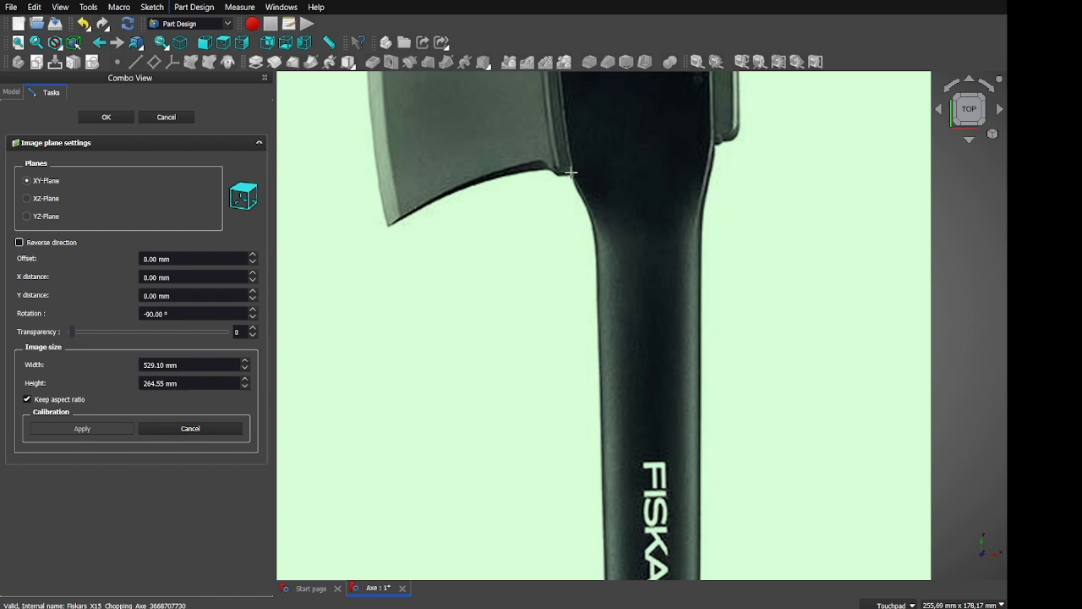
pyautogui.scroll(9, 571, 173)
pyautogui.click(579, 173)
pyautogui.scroll(-17, 579, 194)
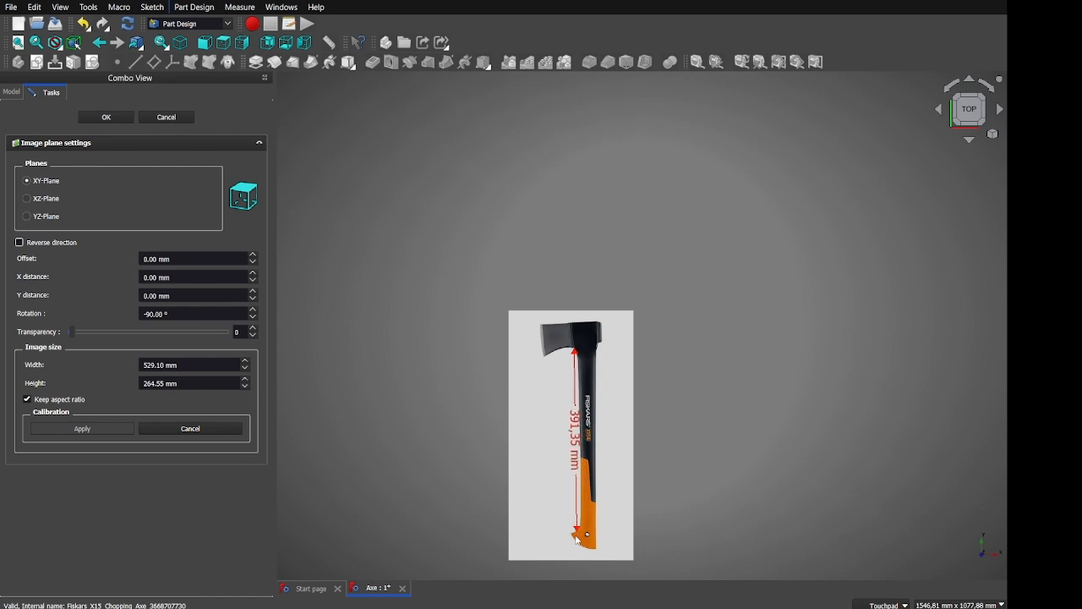
pyautogui.scroll(11, 579, 516)
pyautogui.scroll(-3, 577, 512)
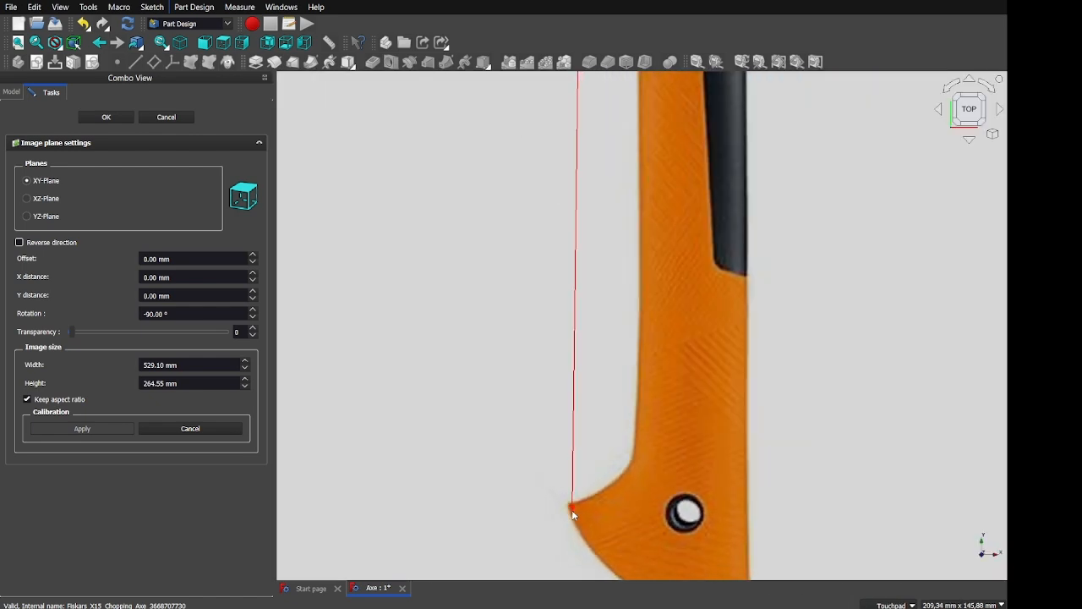
pyautogui.scroll(3, 571, 510)
pyautogui.scroll(5, 571, 510)
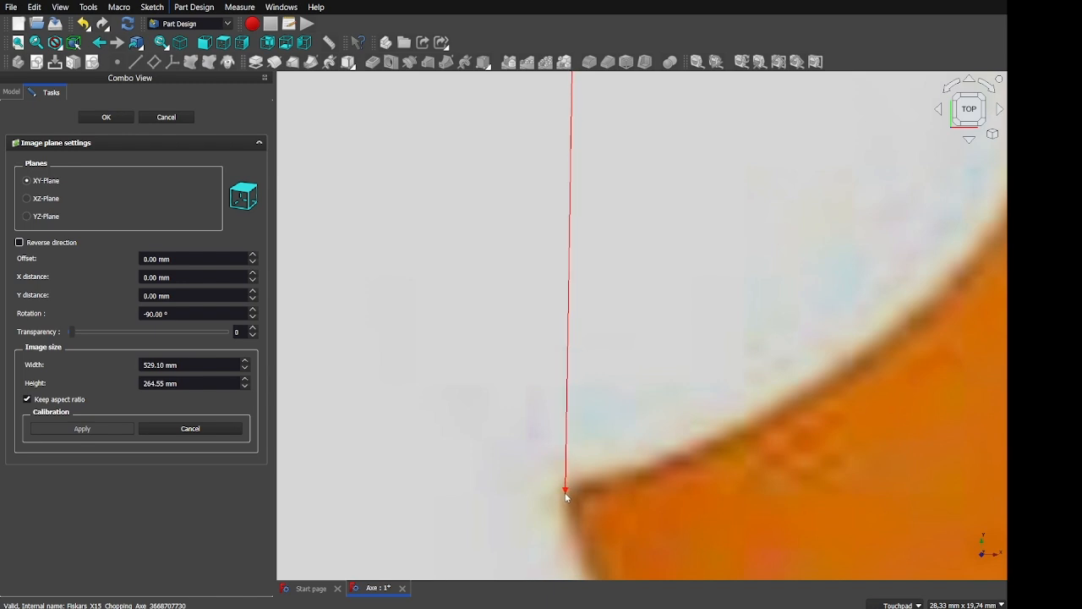
pyautogui.click(565, 491)
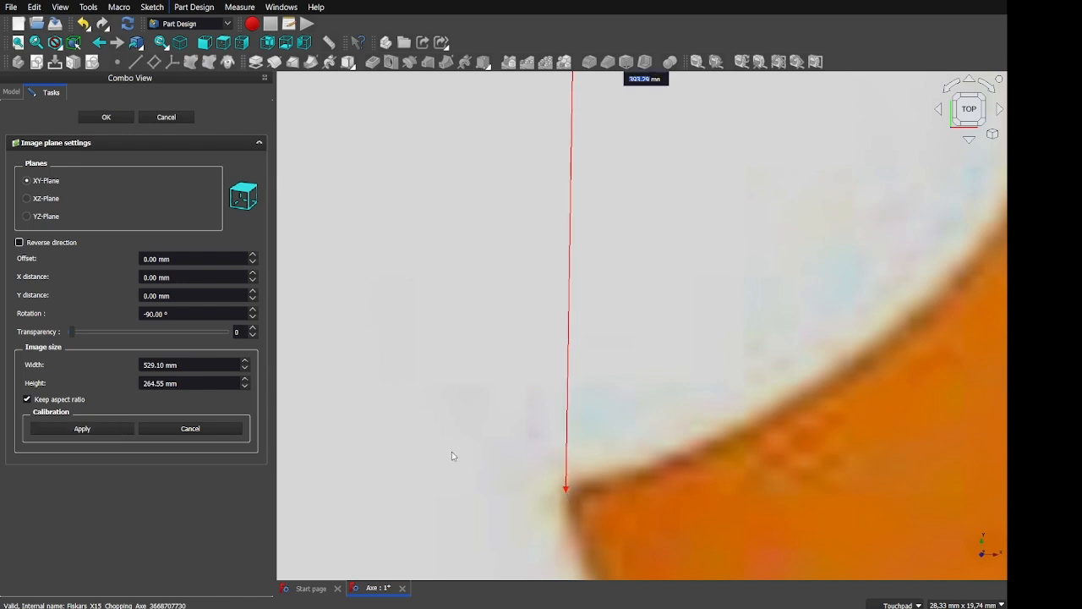
pyautogui.scroll(-10, 558, 283)
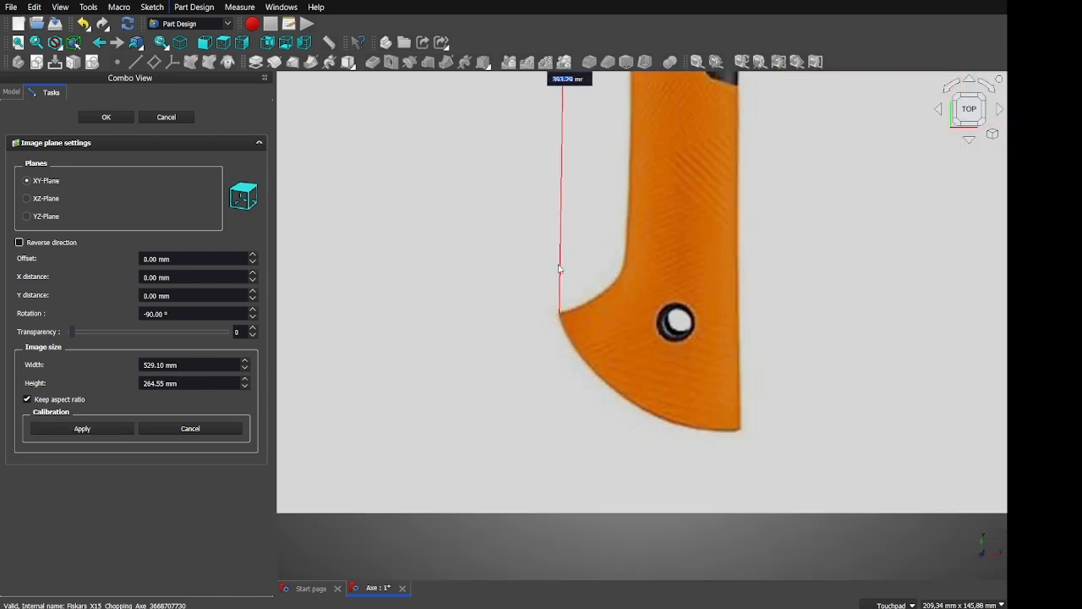
pyautogui.scroll(1, 573, 91)
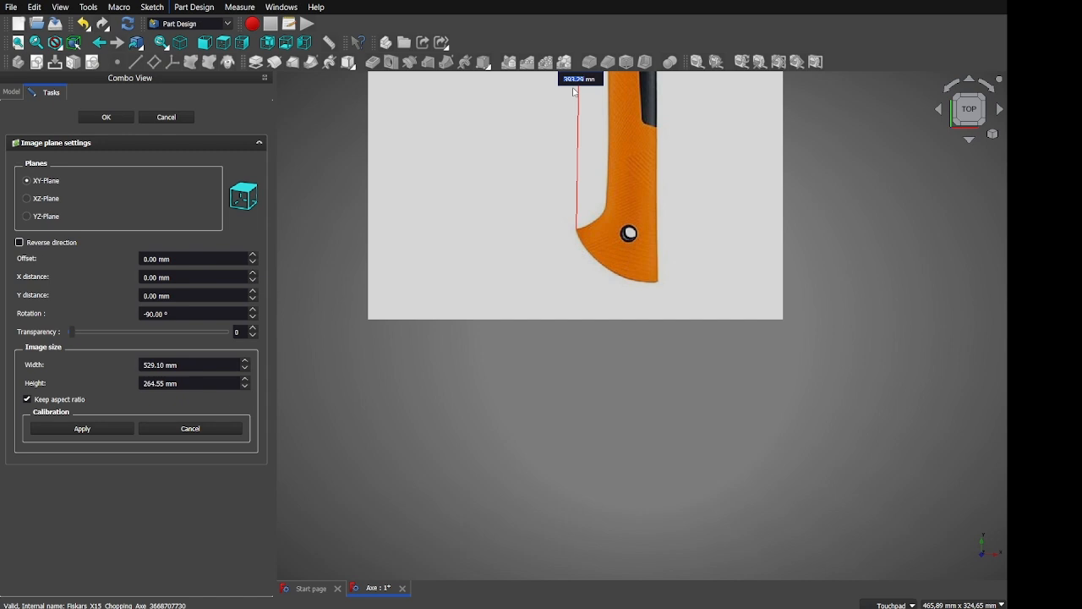
# Calibrate the line as 400 mm, scaling the image to 538.13 × 269.06 mm
pyautogui.write('400')
pyautogui.click(128, 428)
pyautogui.scroll(-4, 685, 258)
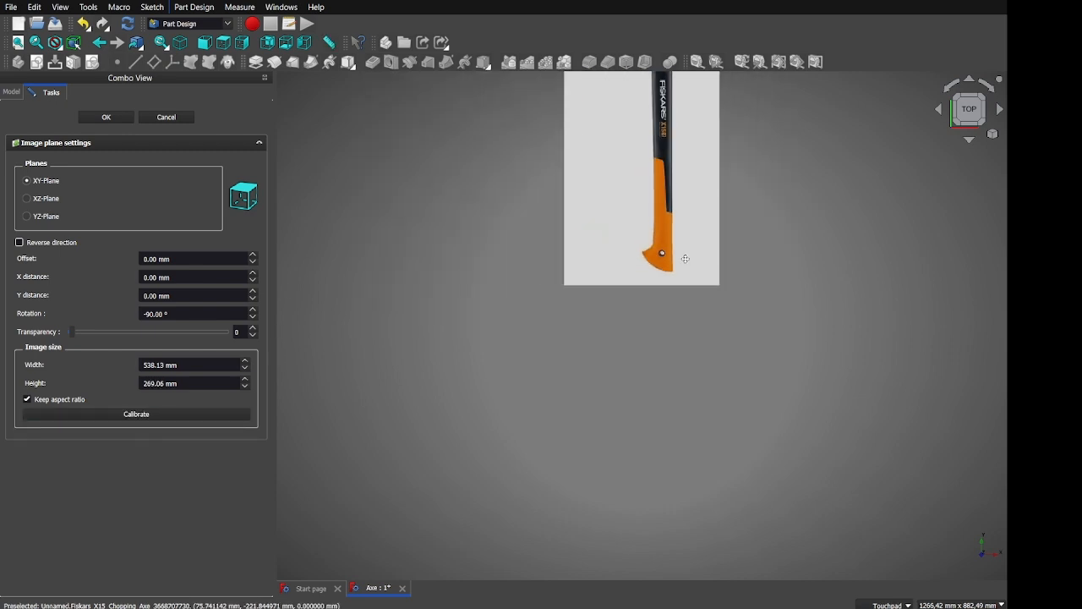
pyautogui.scroll(3, 685, 257)
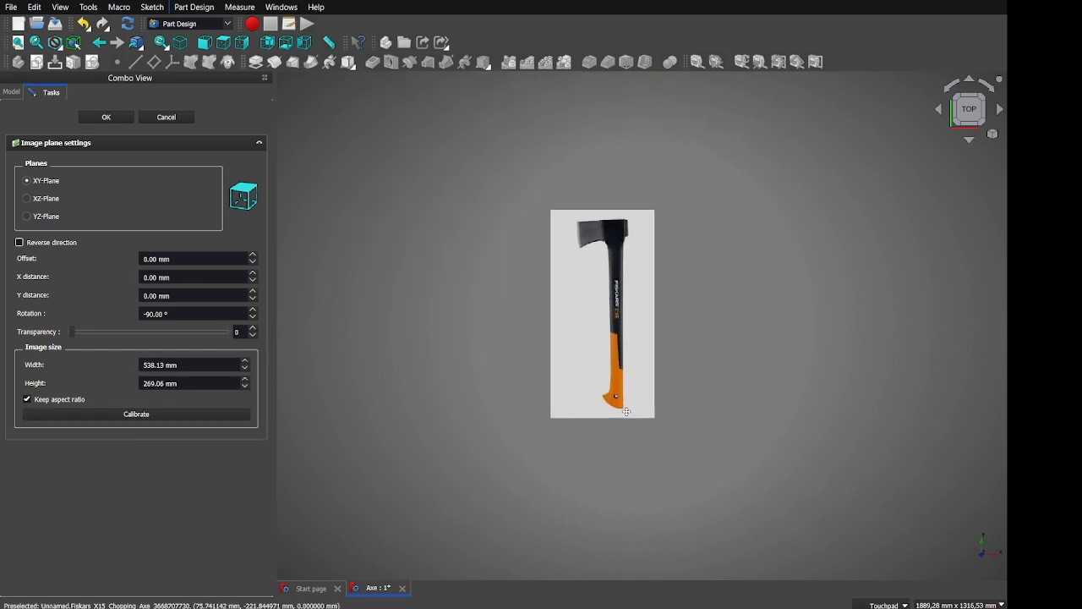
pyautogui.click(113, 119)
pyautogui.click(78, 147)
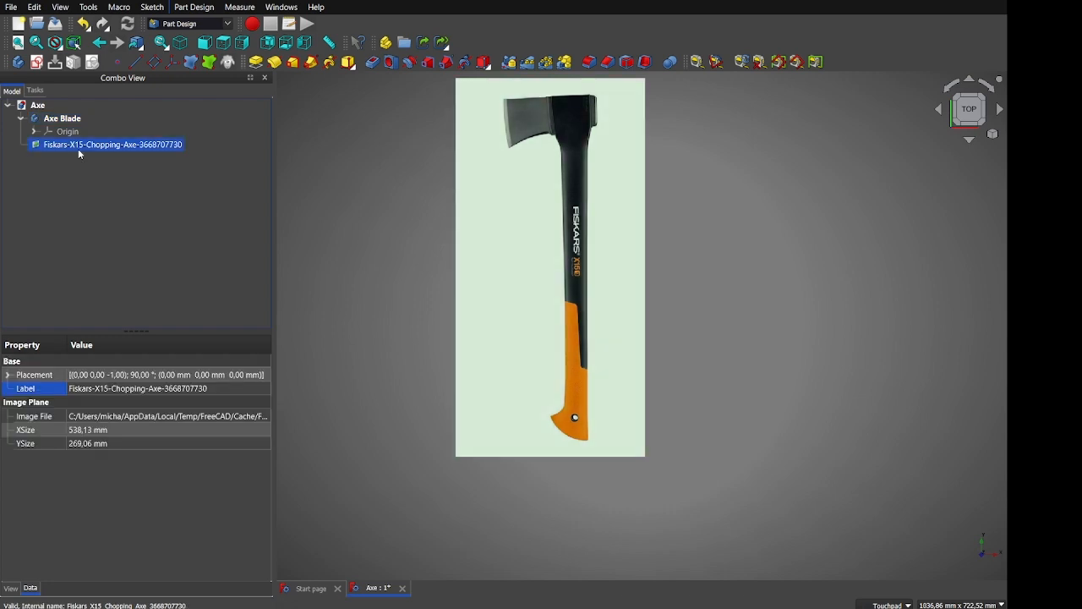
pyautogui.click(131, 166)
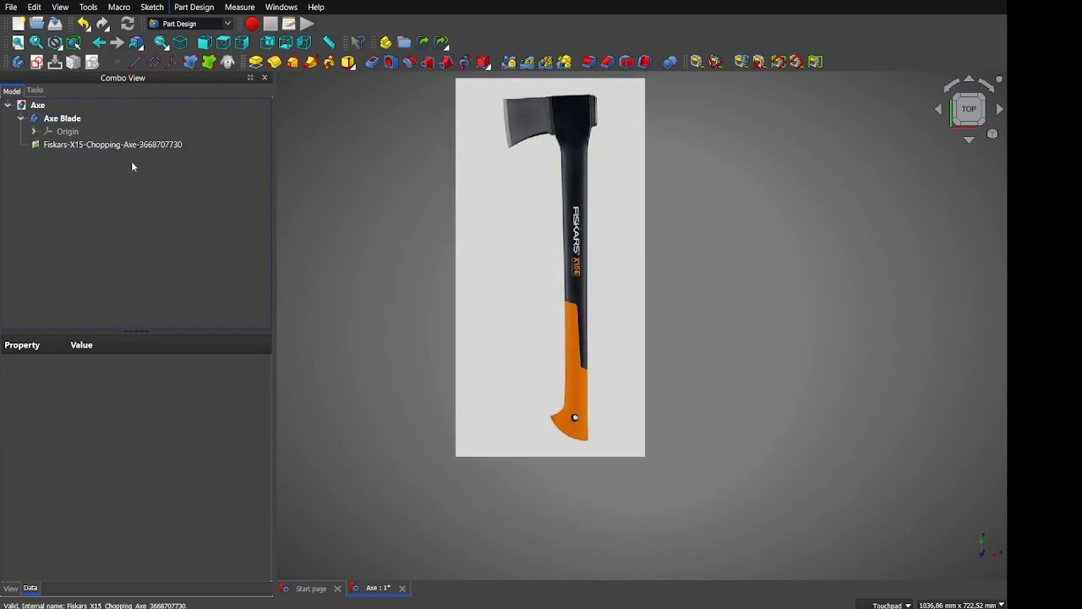
pyautogui.click(126, 145)
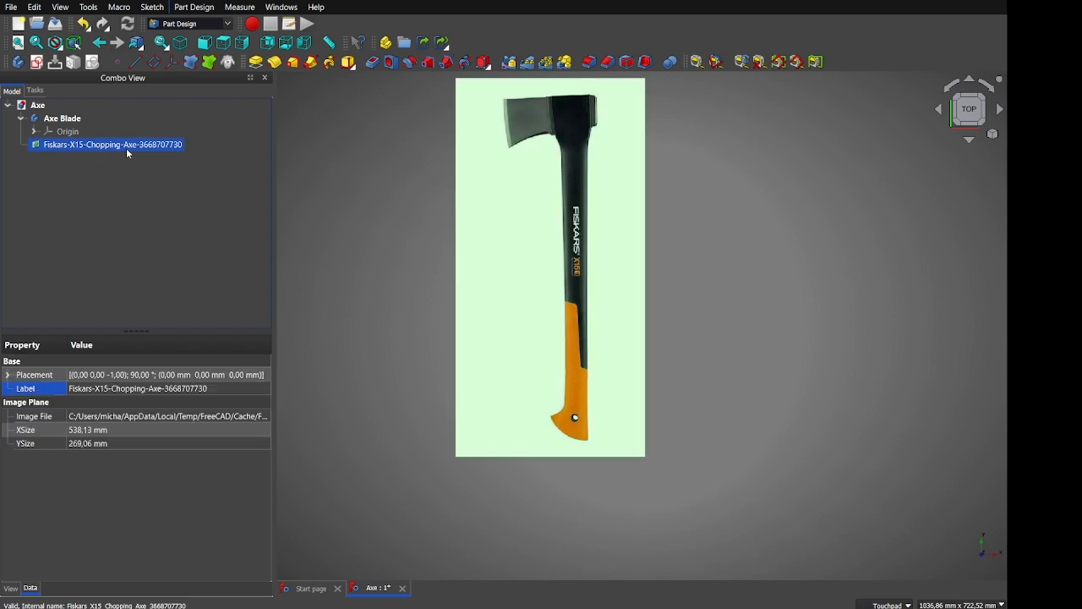
pyautogui.keyDown('shift'); pyautogui.moveTo(376, 225); pyautogui.dragTo(338, 303, button='middle'); pyautogui.keyUp('shift')
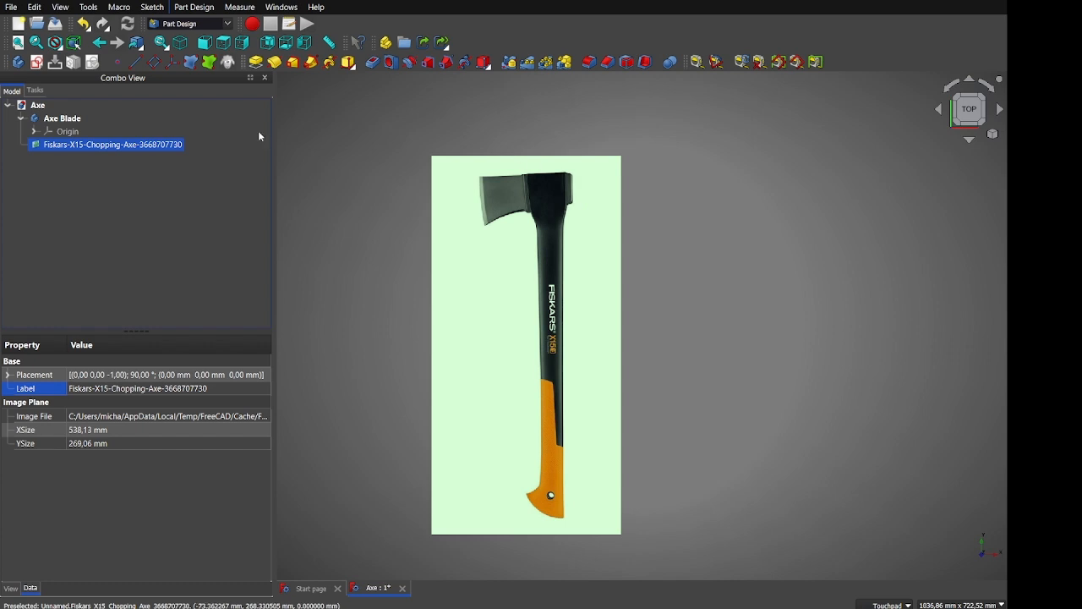
# Create a new sketch on the XY plane
pyautogui.click(36, 62)
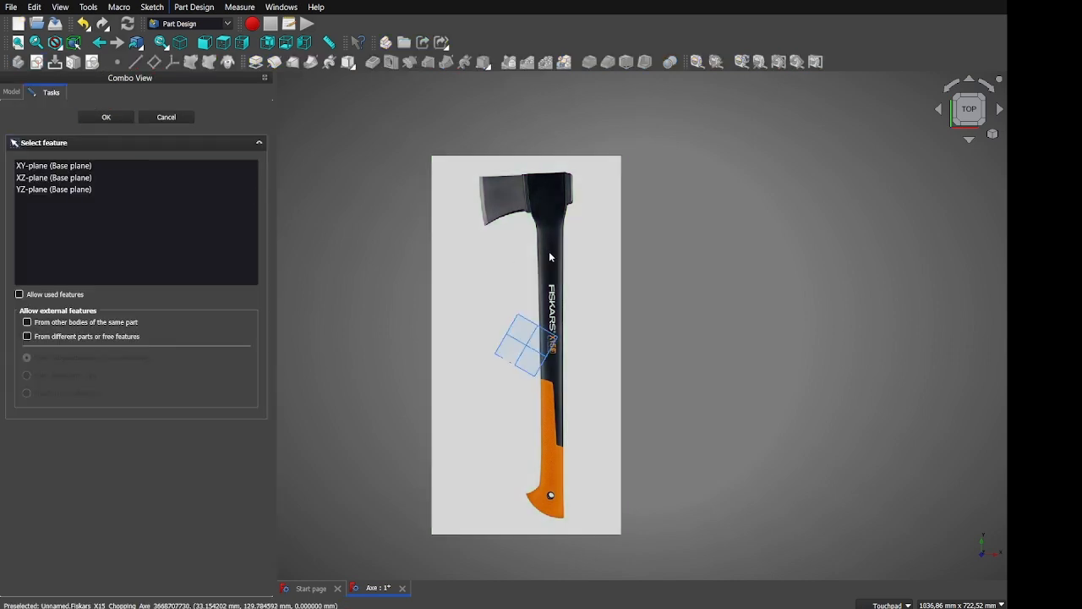
pyautogui.scroll(5, 525, 255)
pyautogui.scroll(-4, 526, 258)
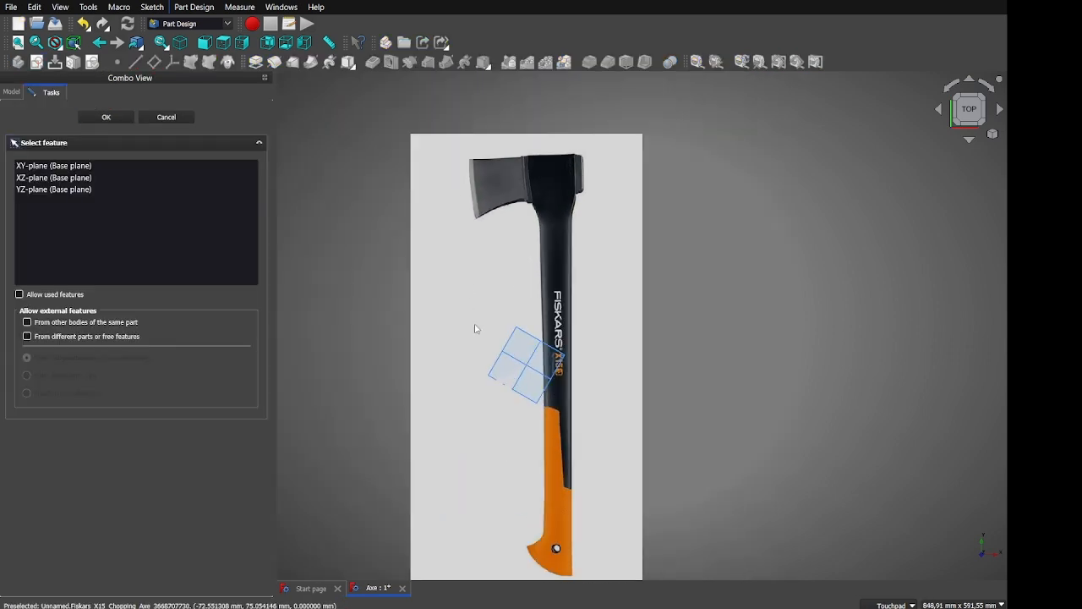
pyautogui.click(527, 336)
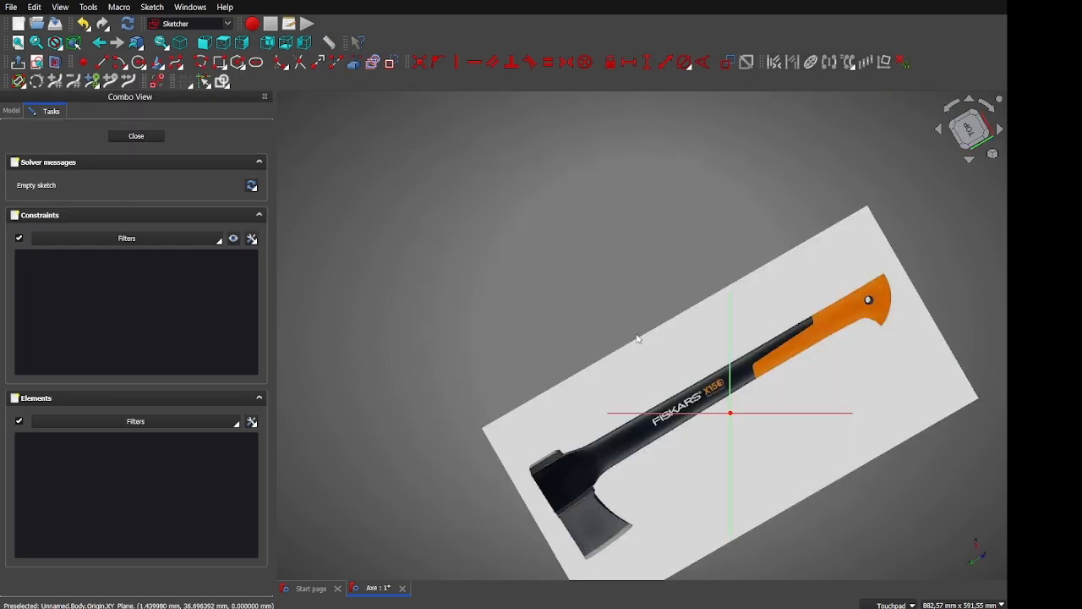
# Set the sketch view to Top, with the axe upright, and zoom onto the axe head
pyautogui.click(986, 105)
pyautogui.click(986, 104)
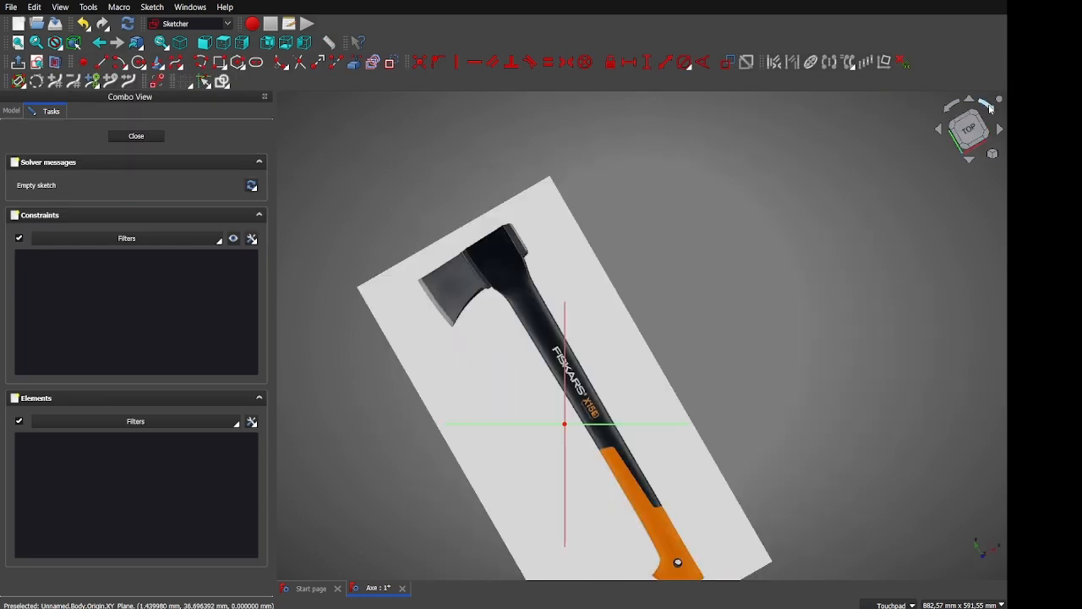
pyautogui.click(986, 105)
pyautogui.keyDown('shift'); pyautogui.moveTo(635, 145); pyautogui.dragTo(601, 243, button='middle'); pyautogui.keyUp('shift')
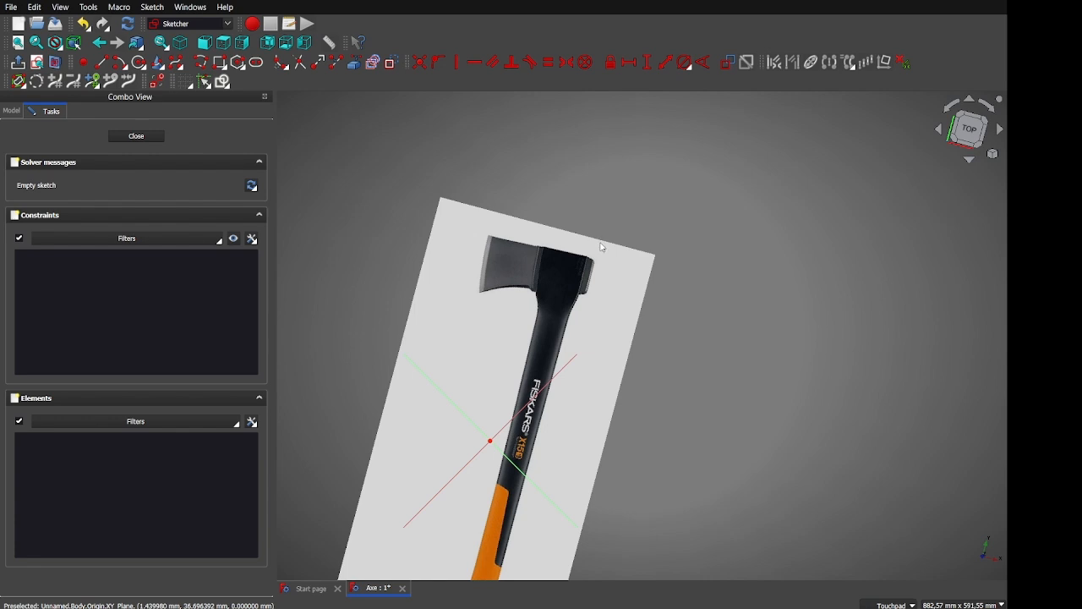
pyautogui.click(970, 128)
pyautogui.scroll(5, 535, 276)
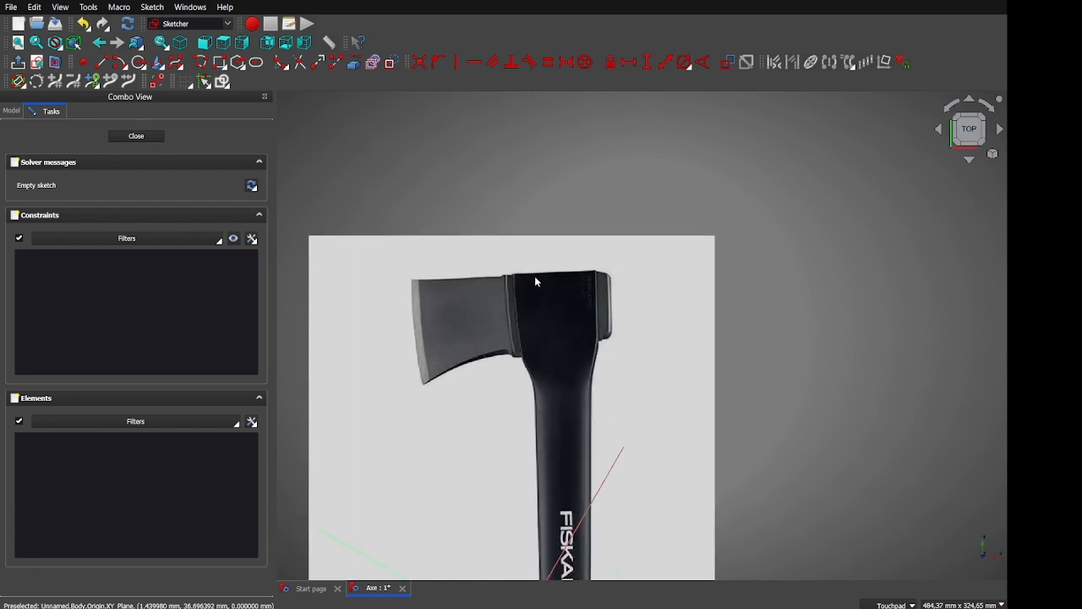
pyautogui.keyDown('shift'); pyautogui.moveTo(606, 209); pyautogui.dragTo(601, 209, button='middle'); pyautogui.keyUp('shift')
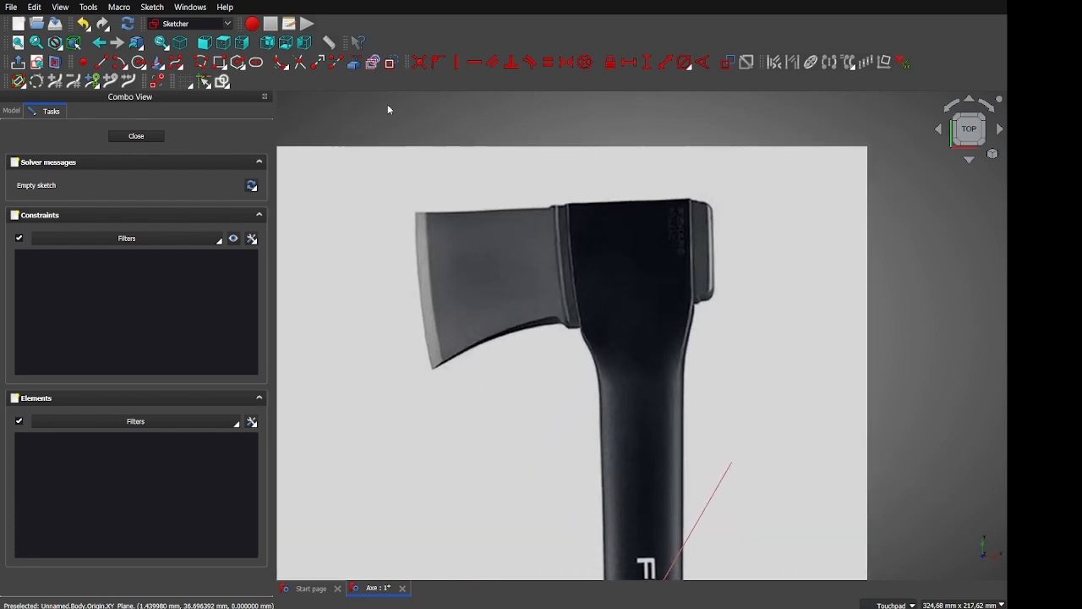
# Start a B-spline with four control points from the blade's top corner down its edge
pyautogui.click(175, 63)
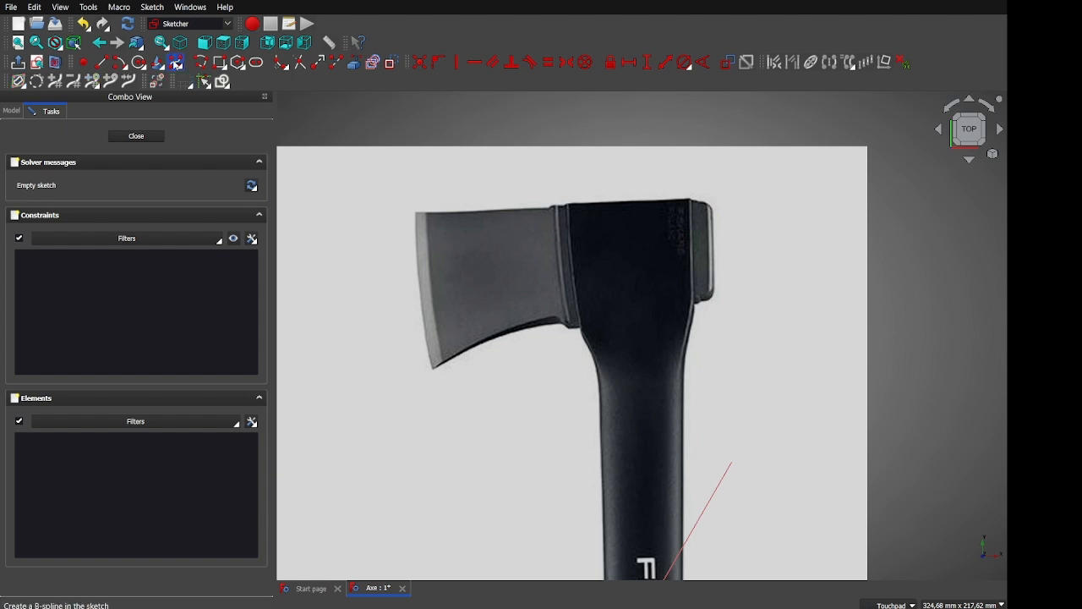
pyautogui.scroll(5, 415, 226)
pyautogui.click(414, 182)
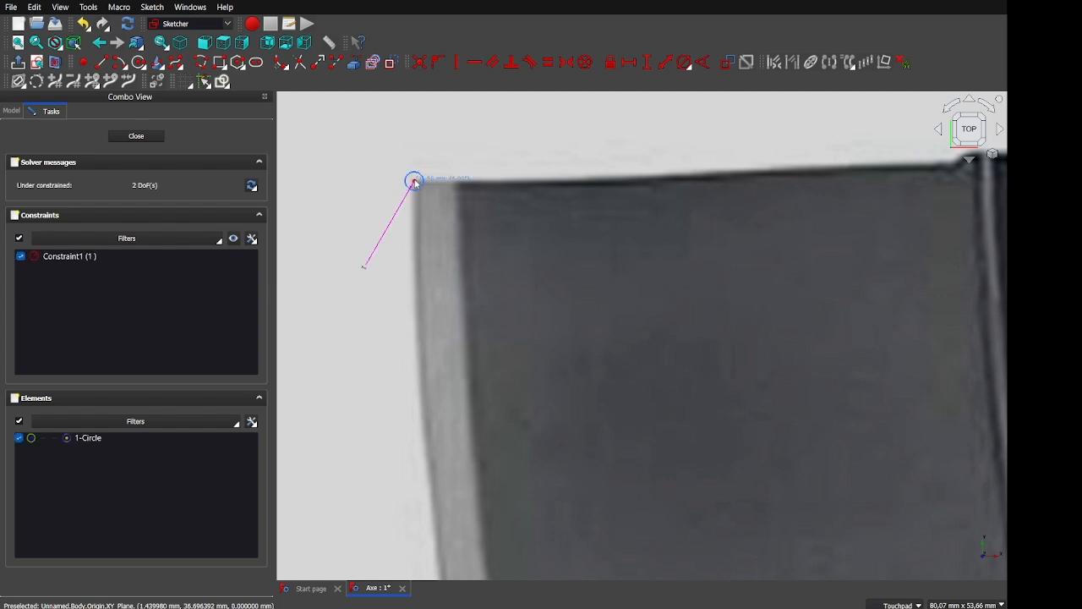
pyautogui.click(414, 259)
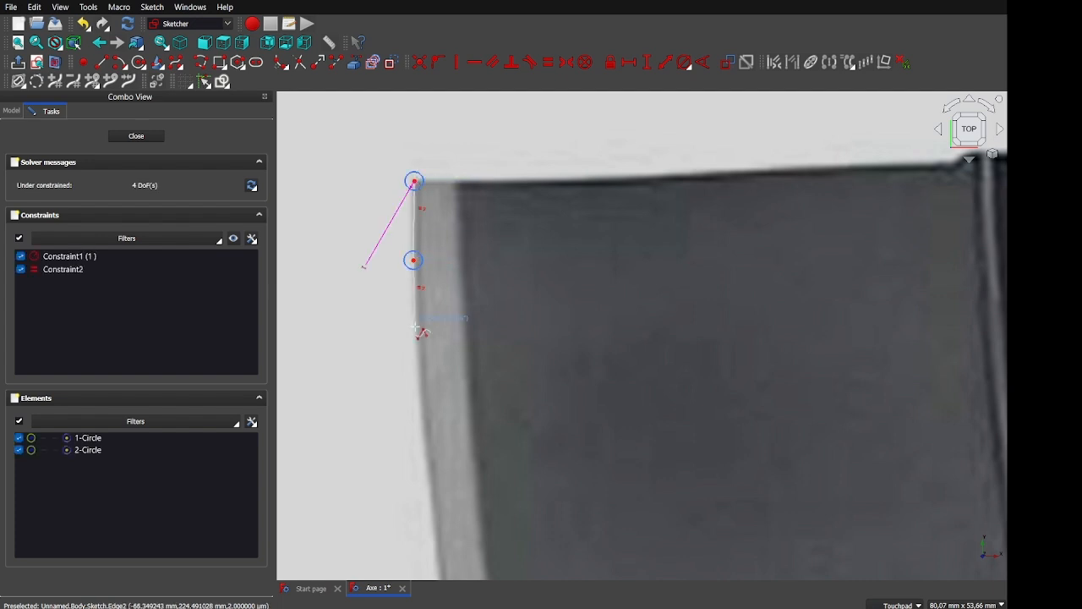
pyautogui.click(415, 329)
pyautogui.keyDown('shift'); pyautogui.moveTo(416, 366); pyautogui.dragTo(406, 159, button='middle'); pyautogui.keyUp('shift')
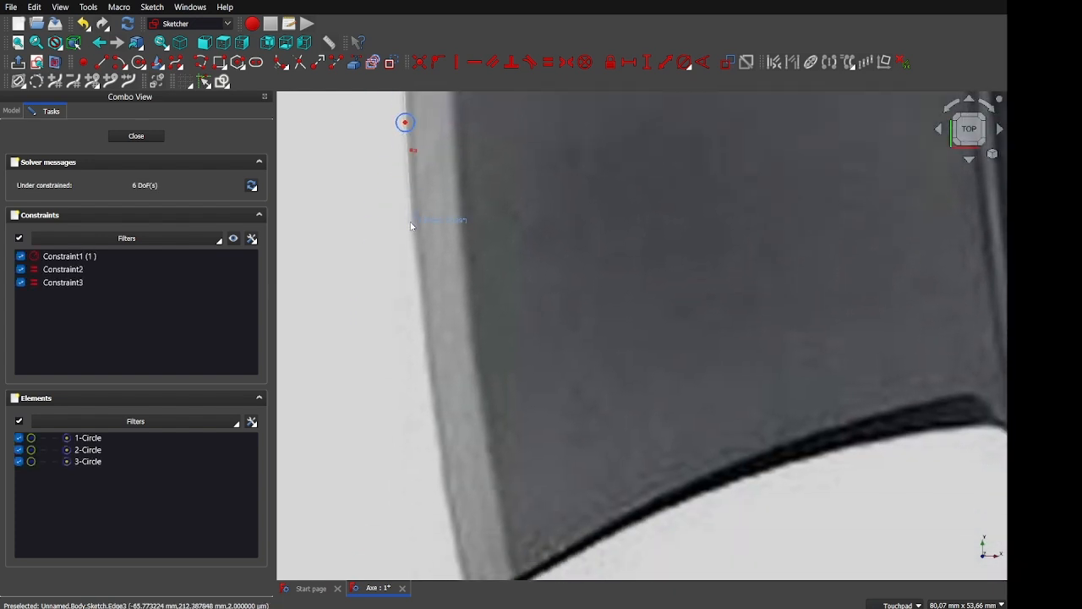
pyautogui.click(410, 222)
# Add four more control points to the blade's bottom tip, completing the eight-point B-spline
pyautogui.click(428, 345)
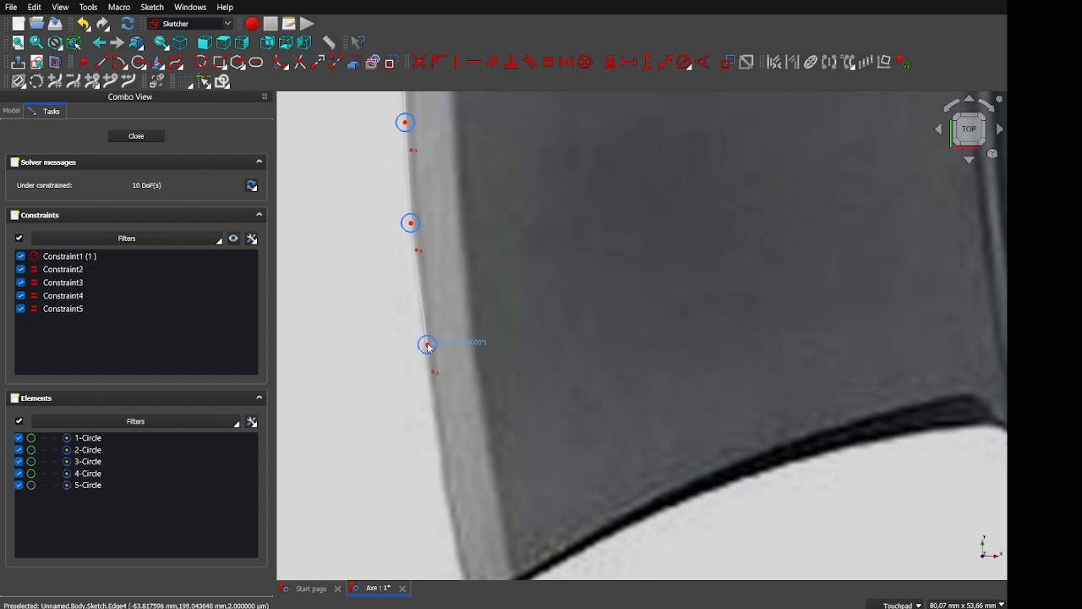
pyautogui.keyDown('shift'); pyautogui.moveTo(428, 344); pyautogui.dragTo(392, 137, button='middle'); pyautogui.keyUp('shift')
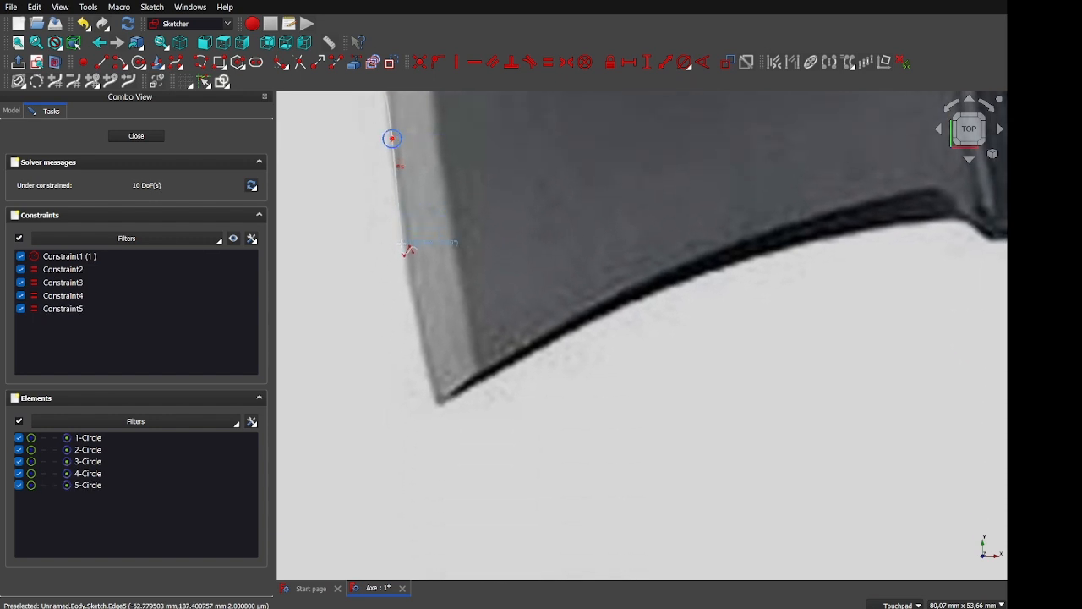
pyautogui.click(404, 249)
pyautogui.click(418, 338)
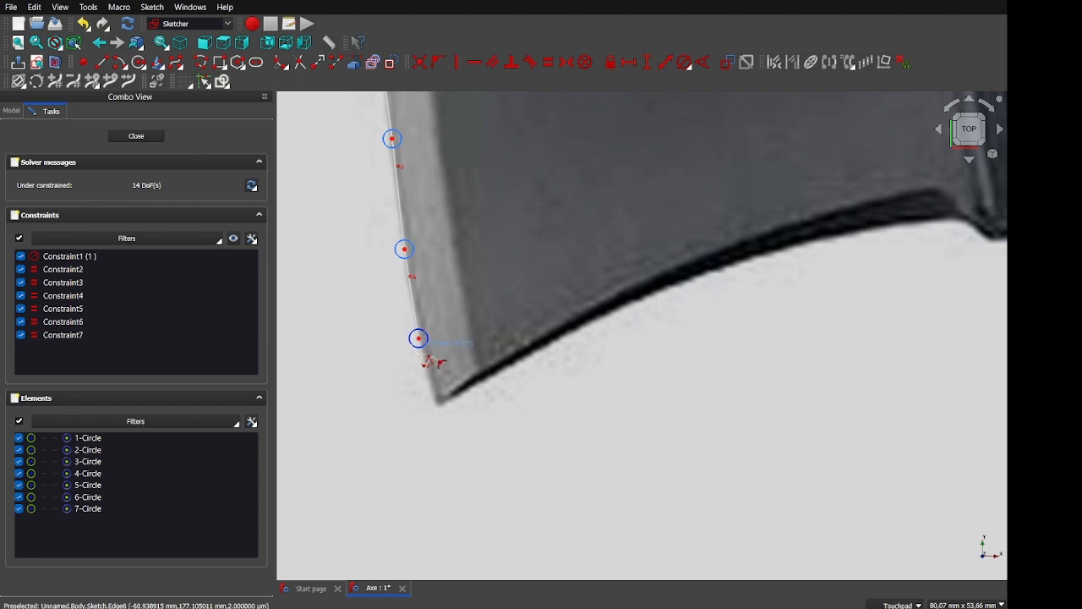
pyautogui.click(438, 405)
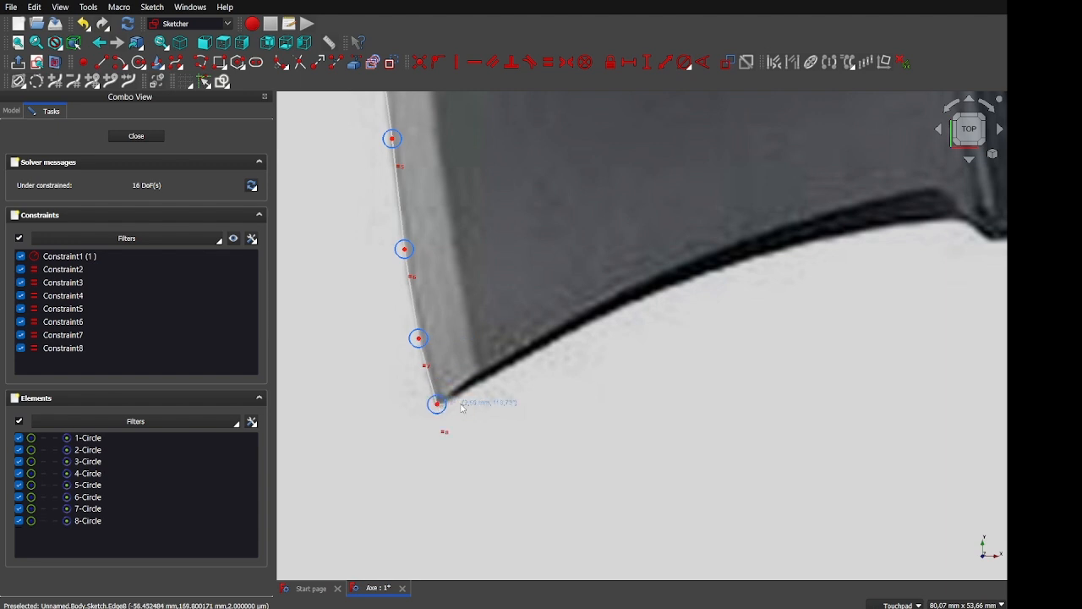
pyautogui.rightClick(439, 406)
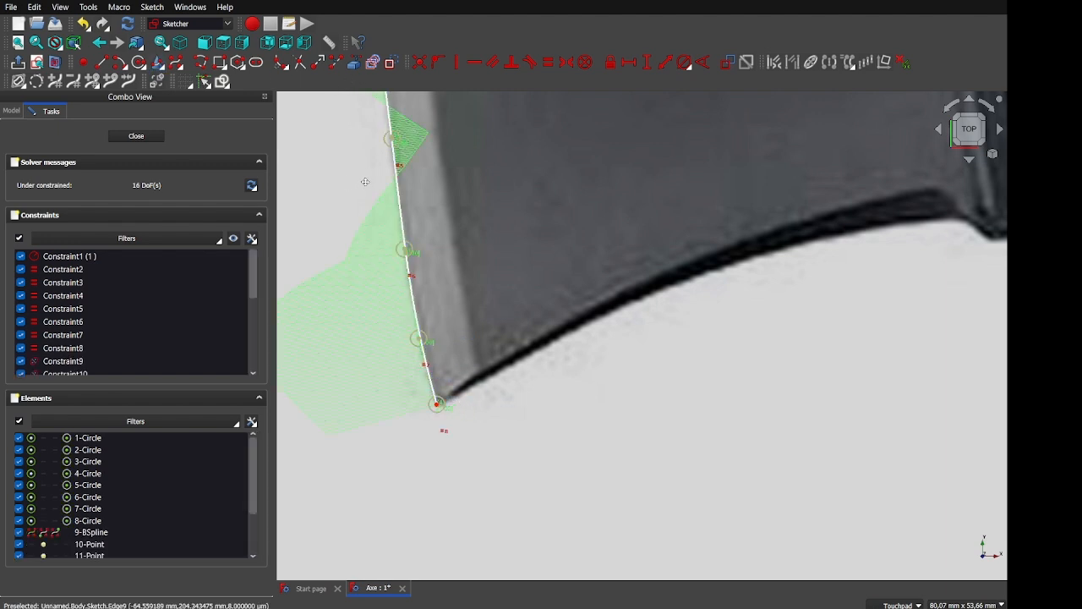
pyautogui.scroll(-5, 397, 404)
pyautogui.scroll(5, 423, 478)
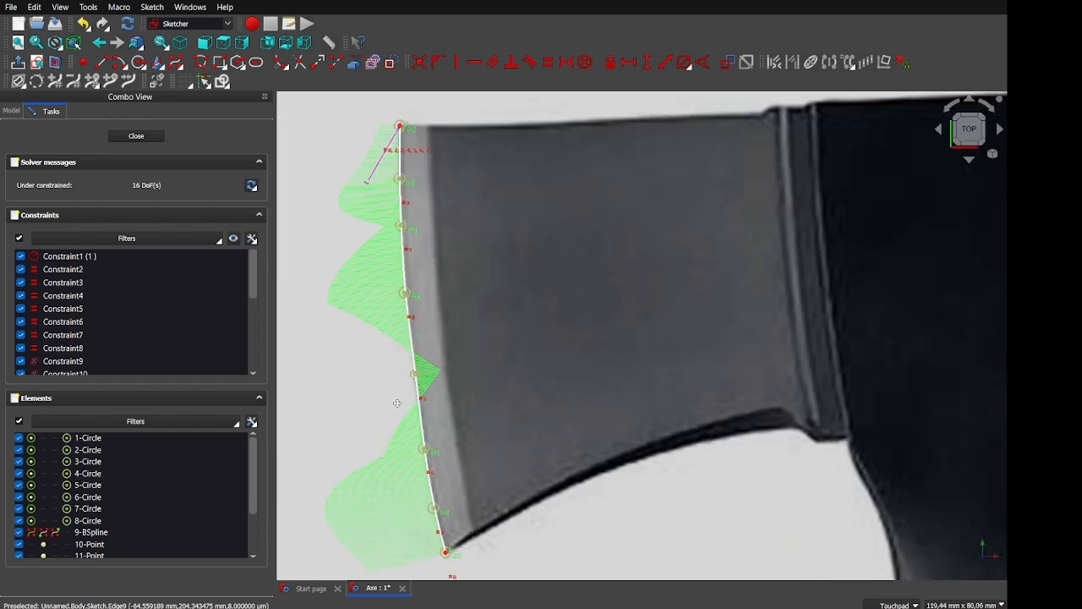
pyautogui.scroll(1, 438, 309)
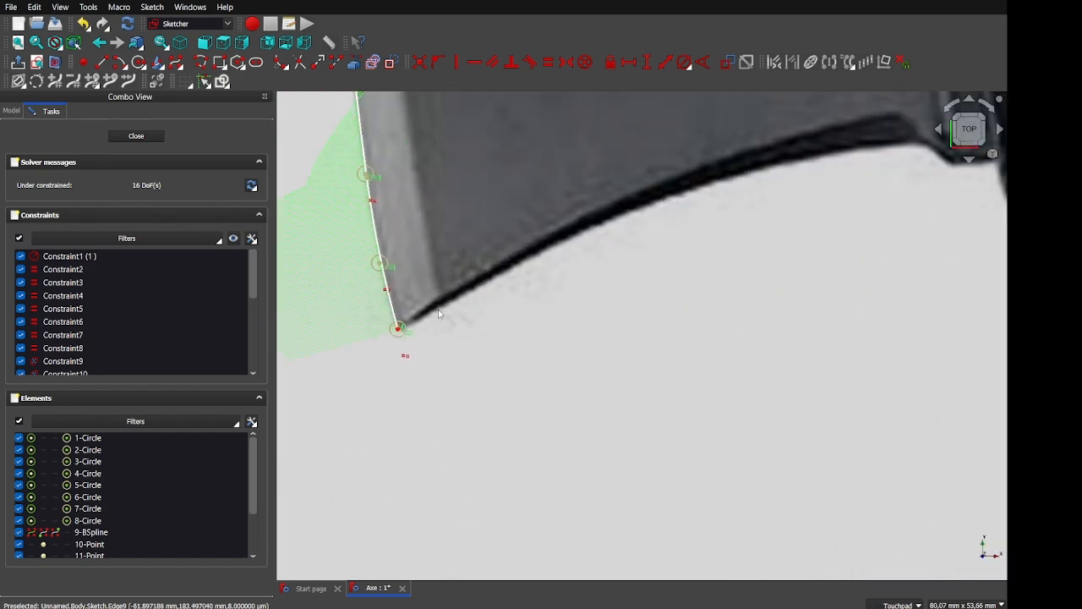
pyautogui.click(202, 63)
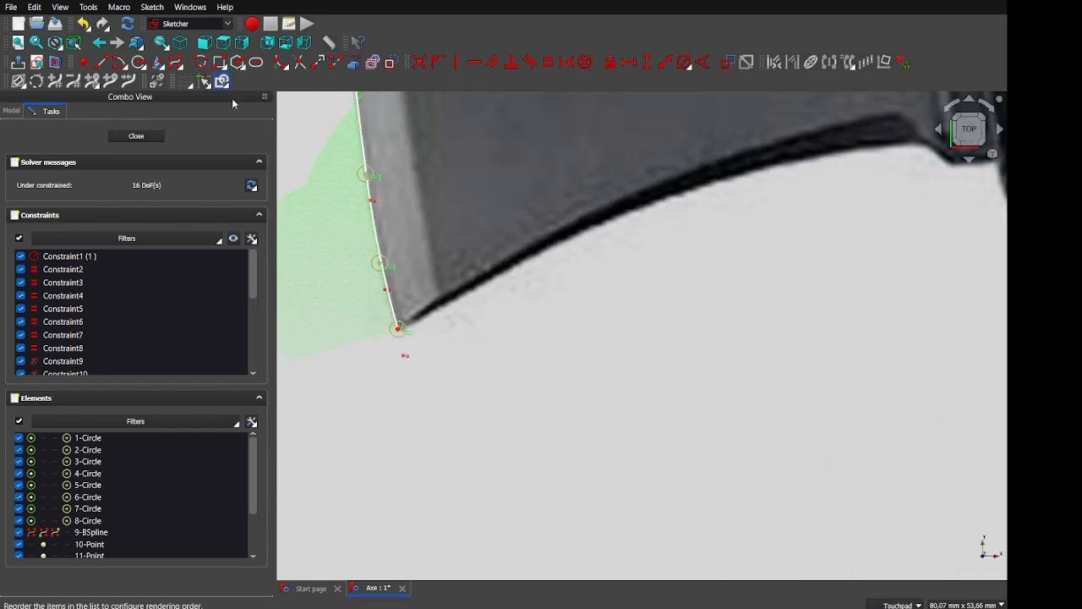
# Trace a polyline from the B-spline's lower end along the blade's lower edge and curve
pyautogui.click(398, 328)
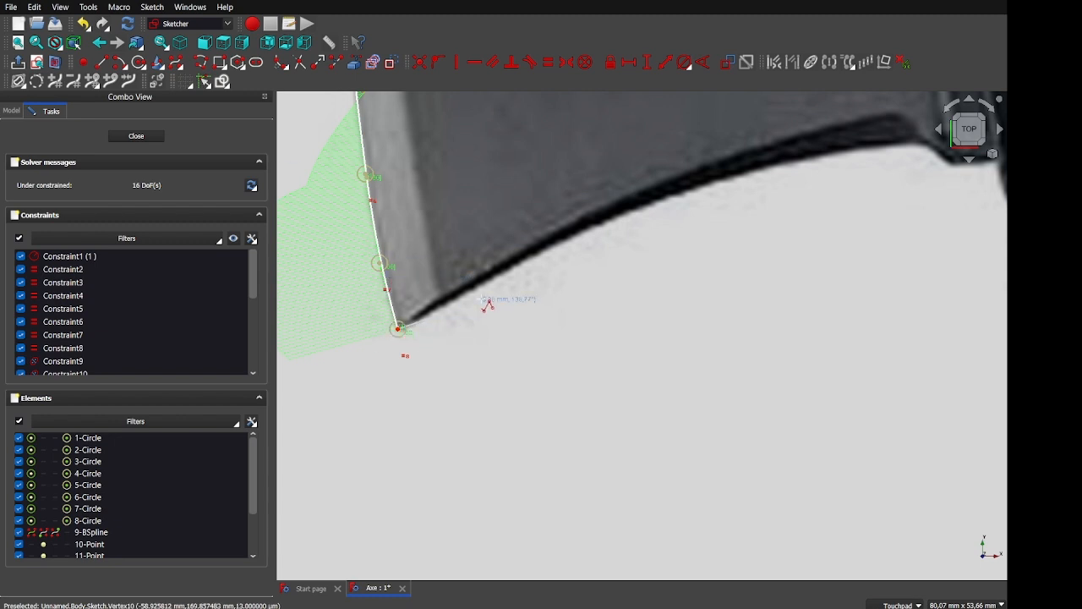
pyautogui.click(578, 235)
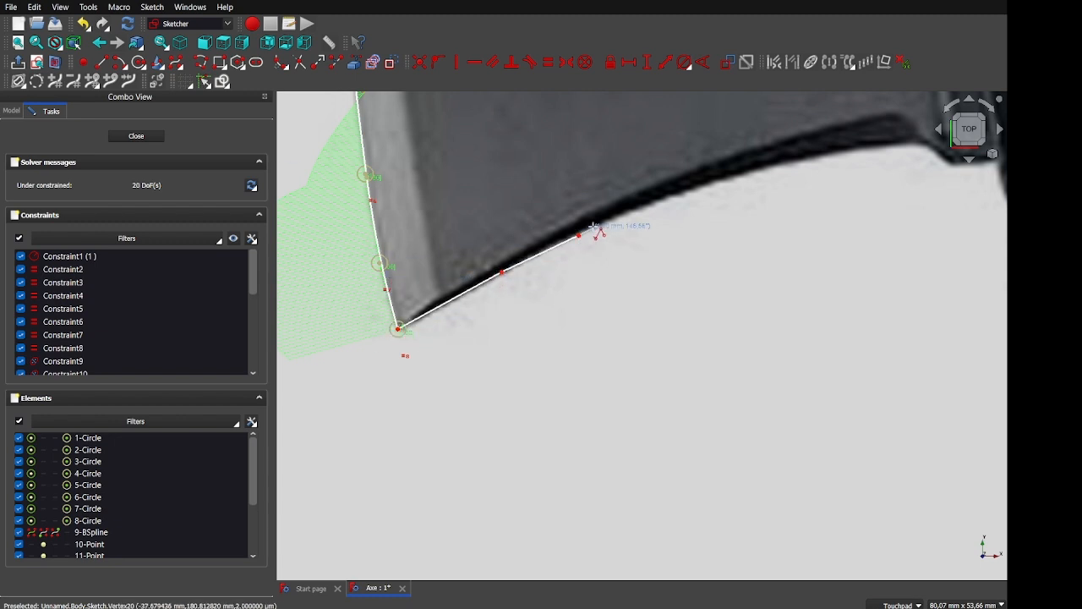
pyautogui.click(691, 189)
pyautogui.click(815, 159)
pyautogui.moveTo(815, 158)
pyautogui.keyDown('shift'); pyautogui.mouseDown(button='middle')
pyautogui.moveTo(761, 171)
pyautogui.moveTo(649, 250)
pyautogui.mouseUp(button='middle'); pyautogui.keyUp('shift')
pyautogui.keyDown('shift'); pyautogui.moveTo(616, 302); pyautogui.dragTo(745, 242, button='middle'); pyautogui.keyUp('shift')
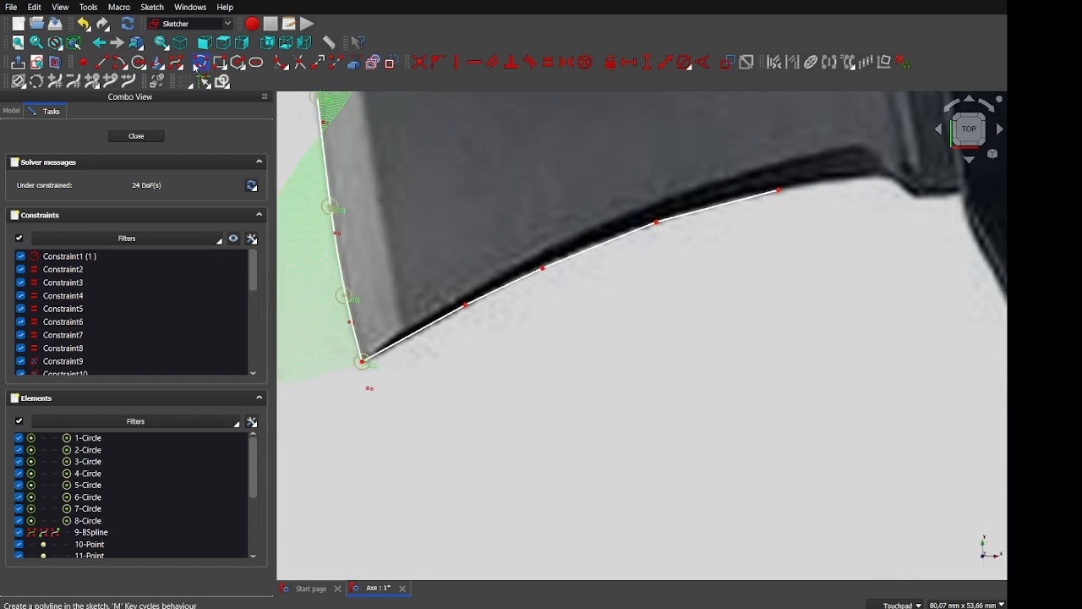
pyautogui.click(781, 193)
pyautogui.keyDown('shift'); pyautogui.moveTo(781, 194); pyautogui.dragTo(677, 260, button='middle'); pyautogui.keyUp('shift')
pyautogui.click(709, 260)
pyautogui.click(730, 278)
pyautogui.click(777, 276)
pyautogui.keyDown('shift'); pyautogui.moveTo(777, 276); pyautogui.dragTo(425, 378, button='middle'); pyautogui.keyUp('shift')
pyautogui.scroll(-3, 684, 308)
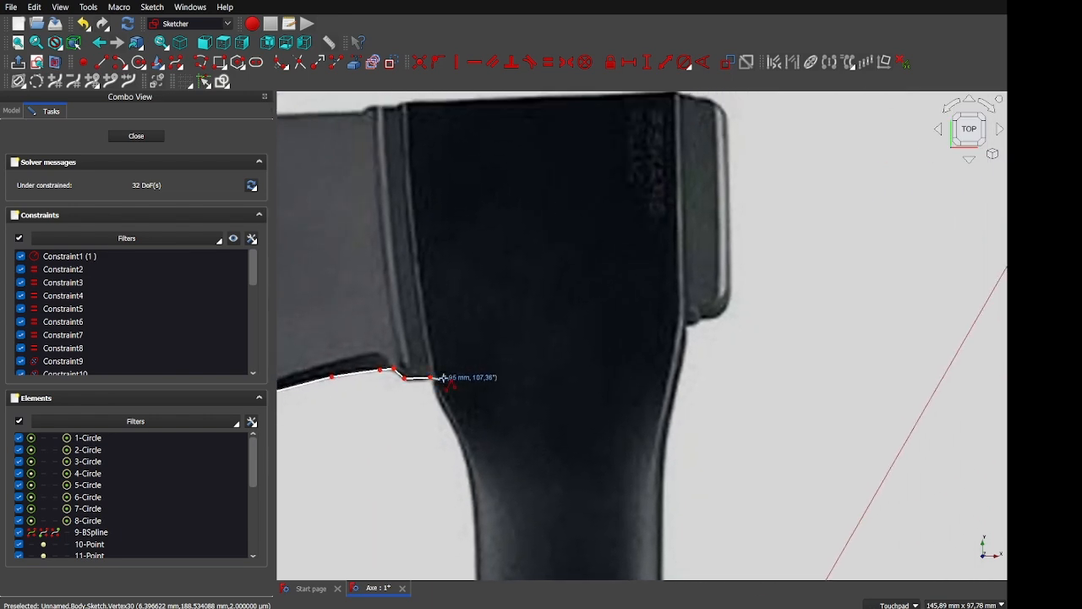
# Continue the polyline across the handle socket to the head's upper-right corner
pyautogui.click(684, 362)
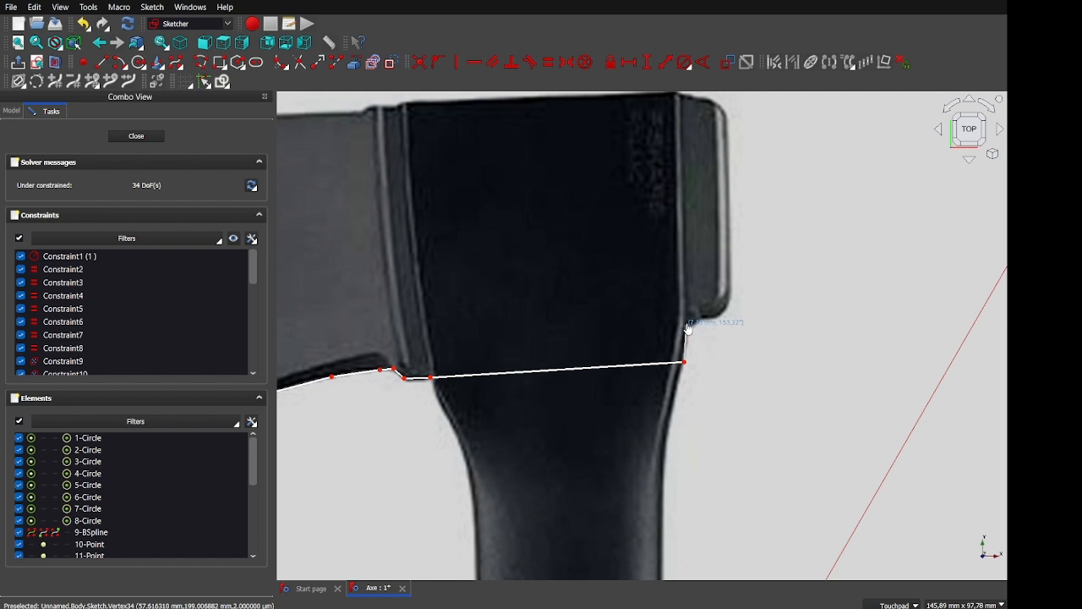
pyautogui.click(700, 318)
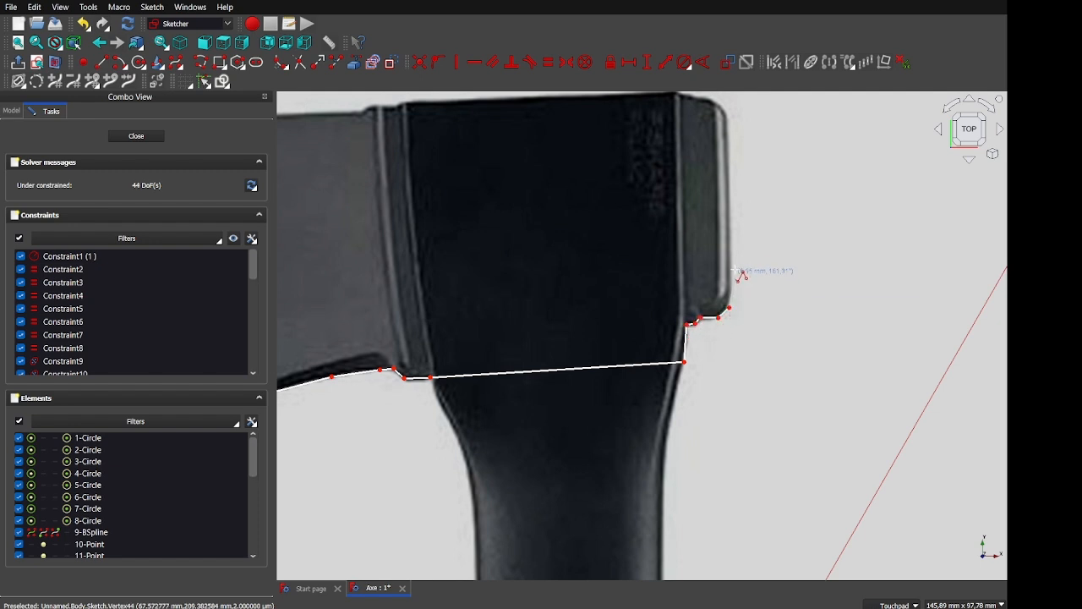
pyautogui.click(729, 110)
pyautogui.keyDown('shift'); pyautogui.moveTo(729, 110); pyautogui.dragTo(721, 208, button='middle'); pyautogui.keyUp('shift')
pyautogui.click(709, 204)
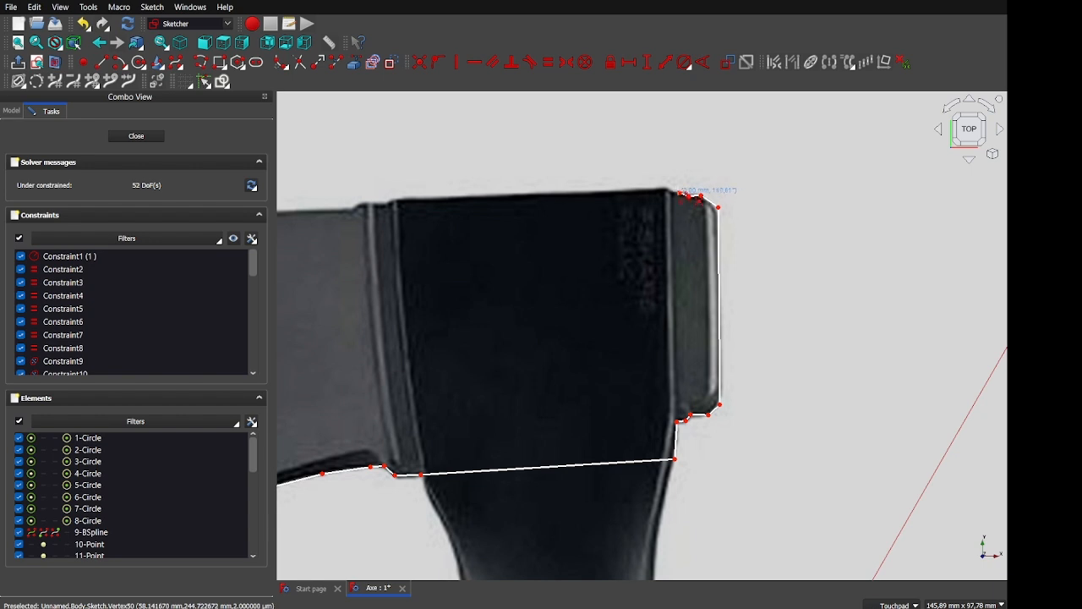
# Trace the head's top edge to the blade's top-left corner, then frame the full outline
pyautogui.keyDown('shift'); pyautogui.moveTo(433, 205); pyautogui.dragTo(410, 296, button='middle'); pyautogui.keyUp('shift')
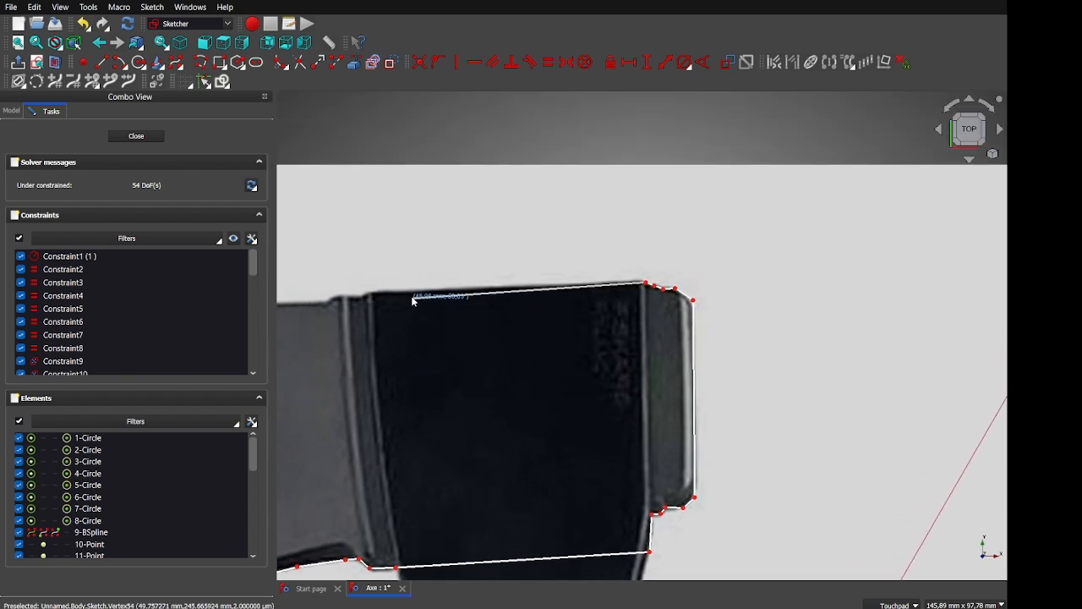
pyautogui.click(372, 292)
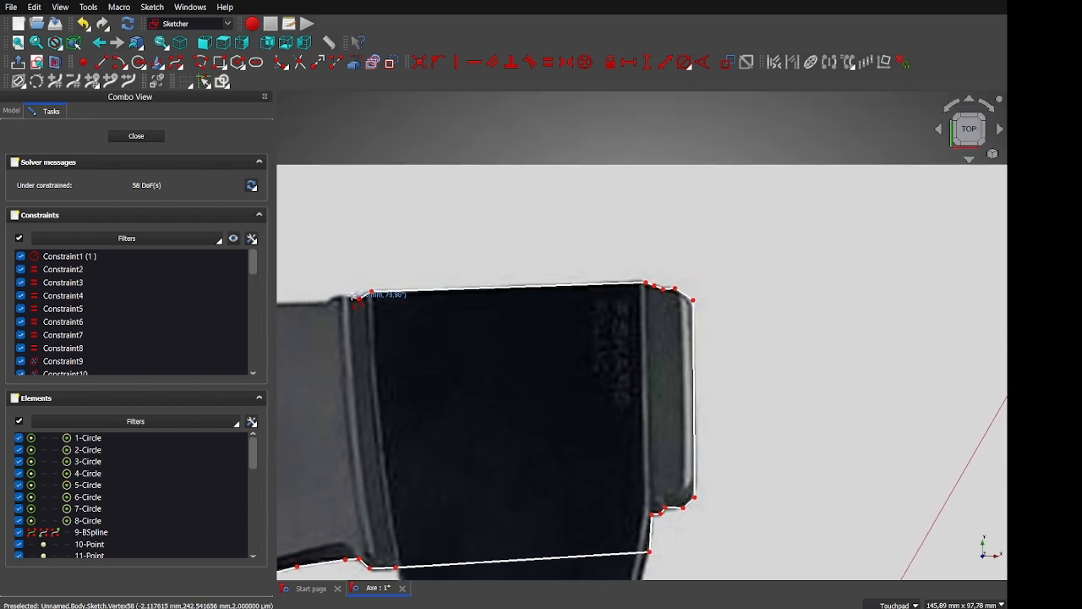
pyautogui.click(339, 294)
pyautogui.click(325, 305)
pyautogui.keyDown('shift'); pyautogui.moveTo(325, 305); pyautogui.dragTo(941, 288, button='middle'); pyautogui.keyUp('shift')
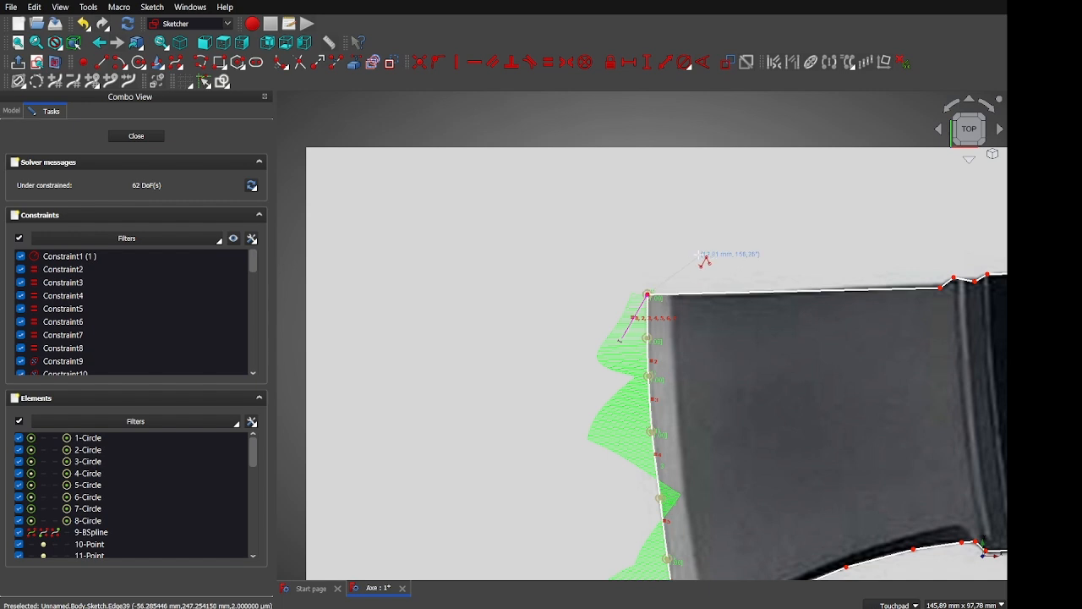
pyautogui.scroll(-3, 633, 263)
pyautogui.keyDown('shift'); pyautogui.moveTo(633, 264); pyautogui.dragTo(395, 279, button='middle'); pyautogui.keyUp('shift')
pyautogui.moveTo(660, 369)
pyautogui.keyDown('shift'); pyautogui.mouseDown(button='middle')
pyautogui.moveTo(570, 353)
pyautogui.moveTo(583, 380)
pyautogui.mouseUp(button='middle'); pyautogui.keyUp('shift')
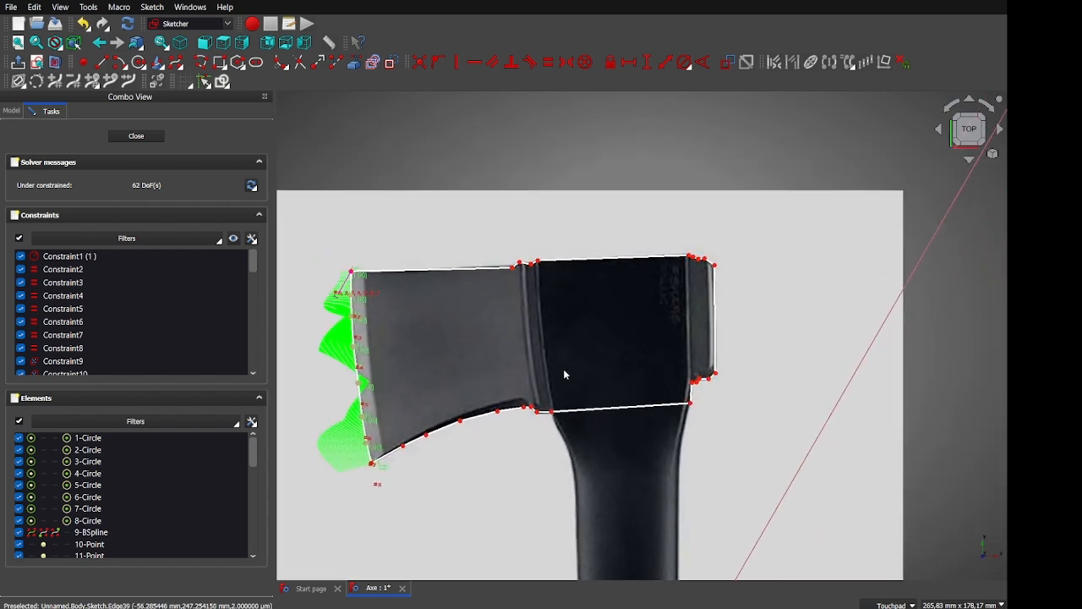
# Dimension outline edges at 28.09, 50.04, 42.38 and 30.38 mm, then close the sketch
pyautogui.click(595, 409)
pyautogui.press('k')
pyautogui.press('d')
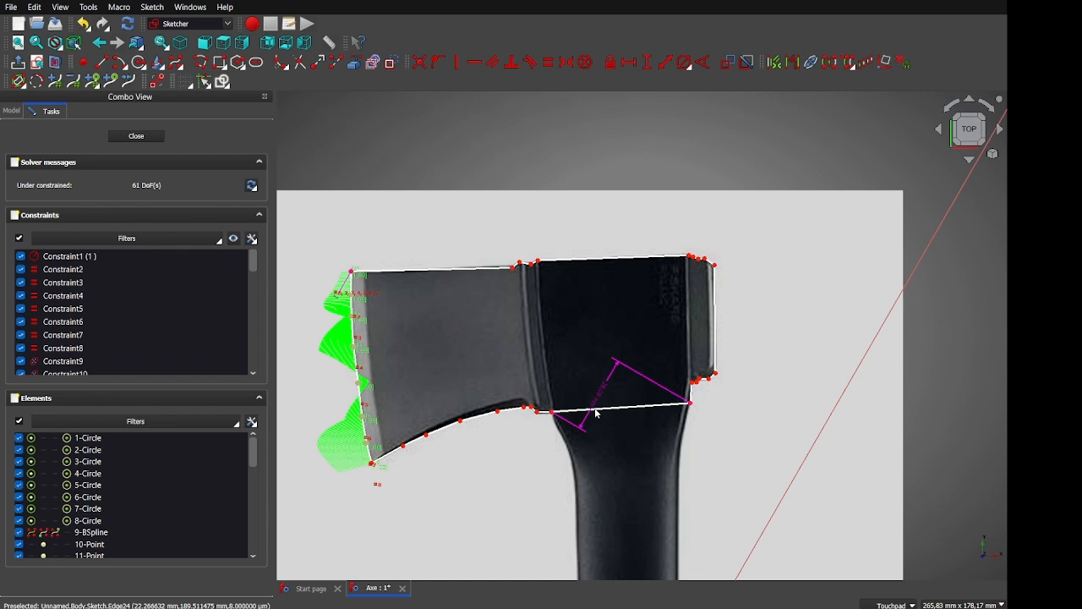
pyautogui.click(434, 270)
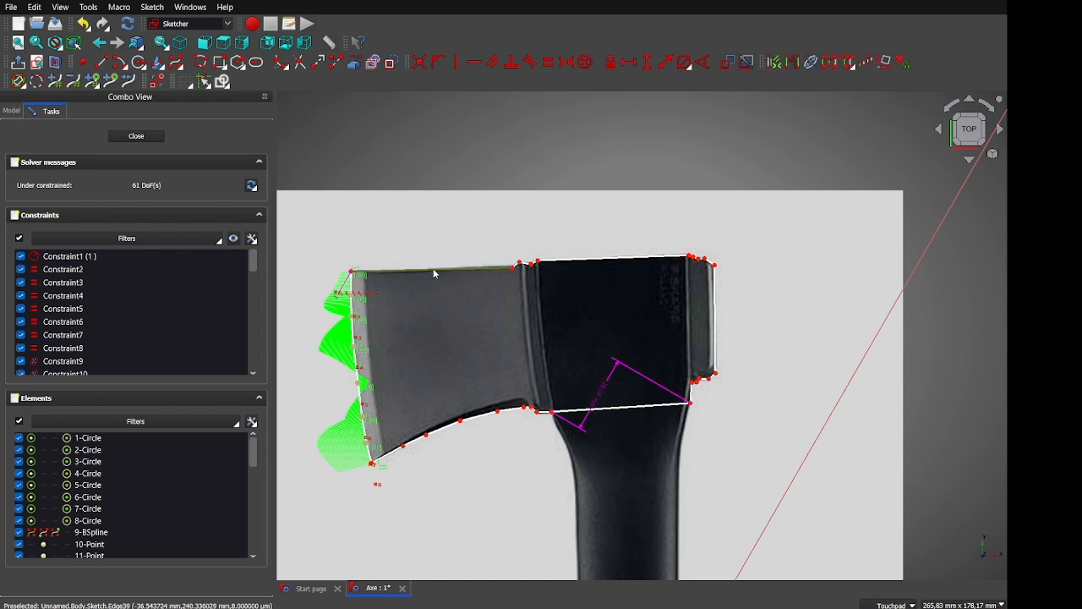
pyautogui.press('k')
pyautogui.press('d')
pyautogui.click(490, 351)
pyautogui.click(650, 410)
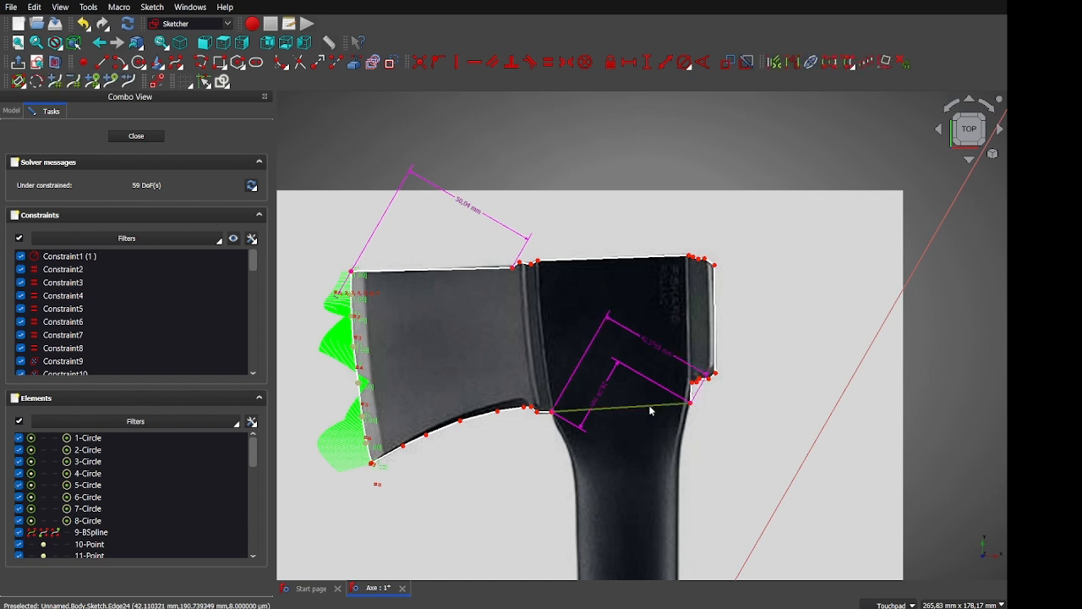
pyautogui.press('Return')
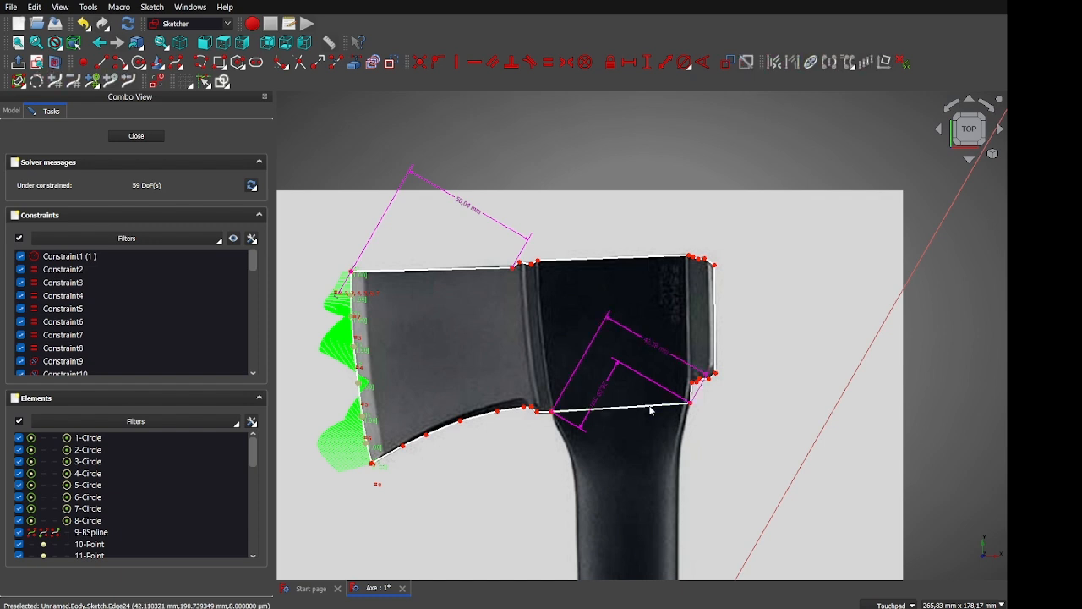
pyautogui.click(407, 275)
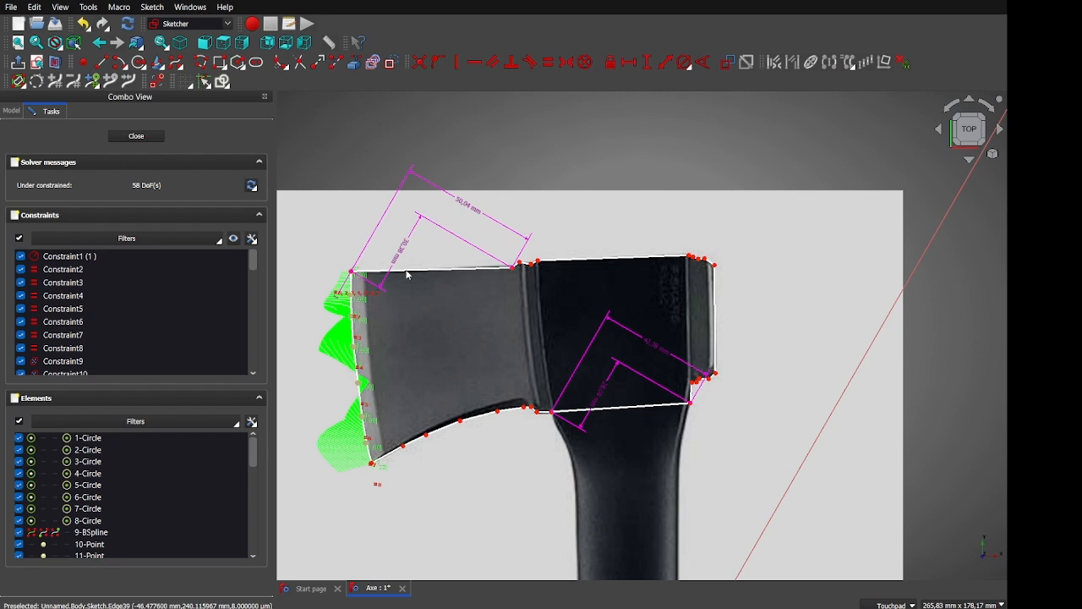
pyautogui.click(140, 136)
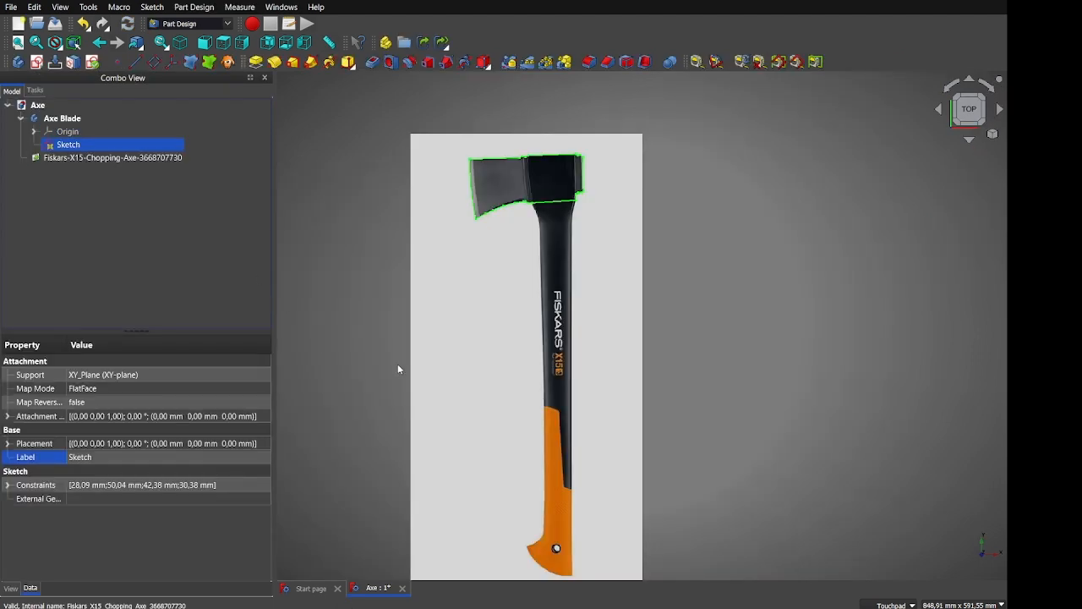
# Pad the axe-head sketch to a 35 mm thick solid
pyautogui.click(262, 65)
pyautogui.keyDown('shift'); pyautogui.moveTo(449, 185); pyautogui.dragTo(524, 211); pyautogui.keyUp('shift')
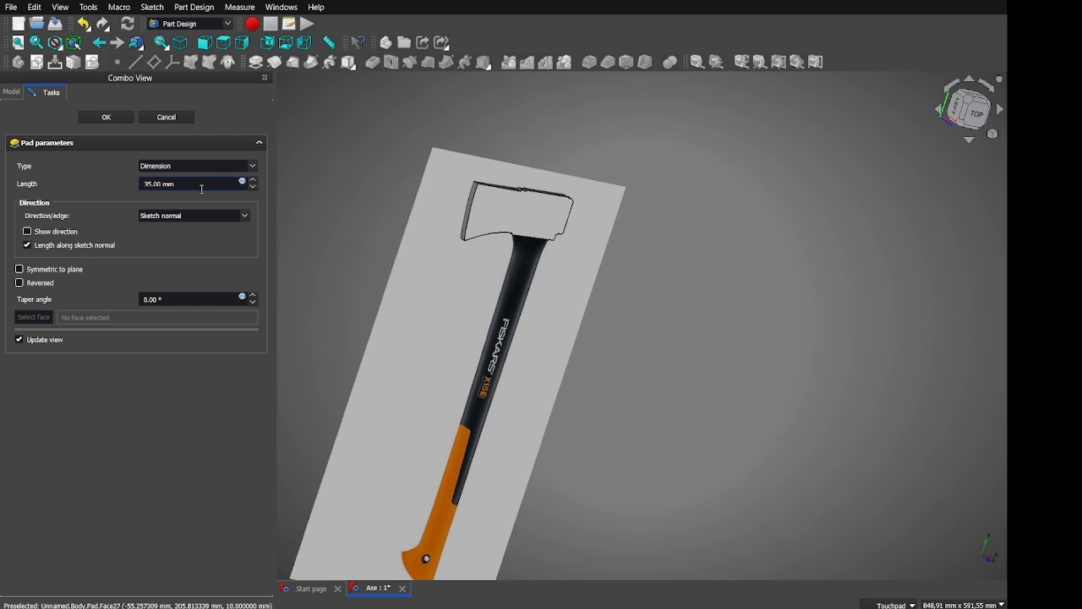
pyautogui.click(119, 125)
# Orbit around the padded blade and select its top face
pyautogui.keyDown('shift'); pyautogui.moveTo(513, 252); pyautogui.dragTo(449, 283); pyautogui.keyUp('shift')
pyautogui.scroll(5, 474, 251)
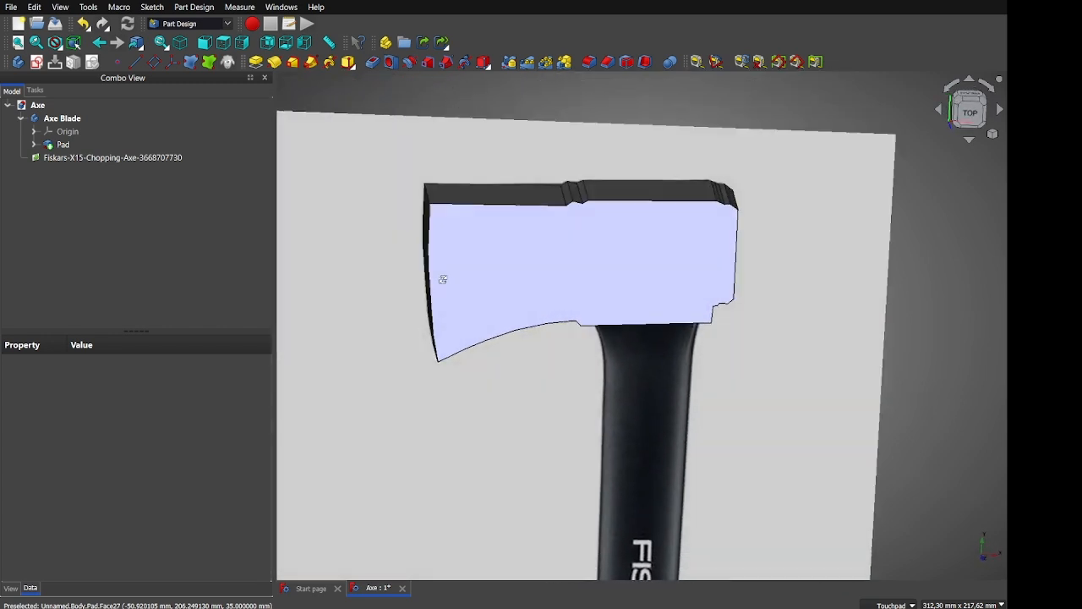
pyautogui.click(448, 283)
pyautogui.click(495, 194)
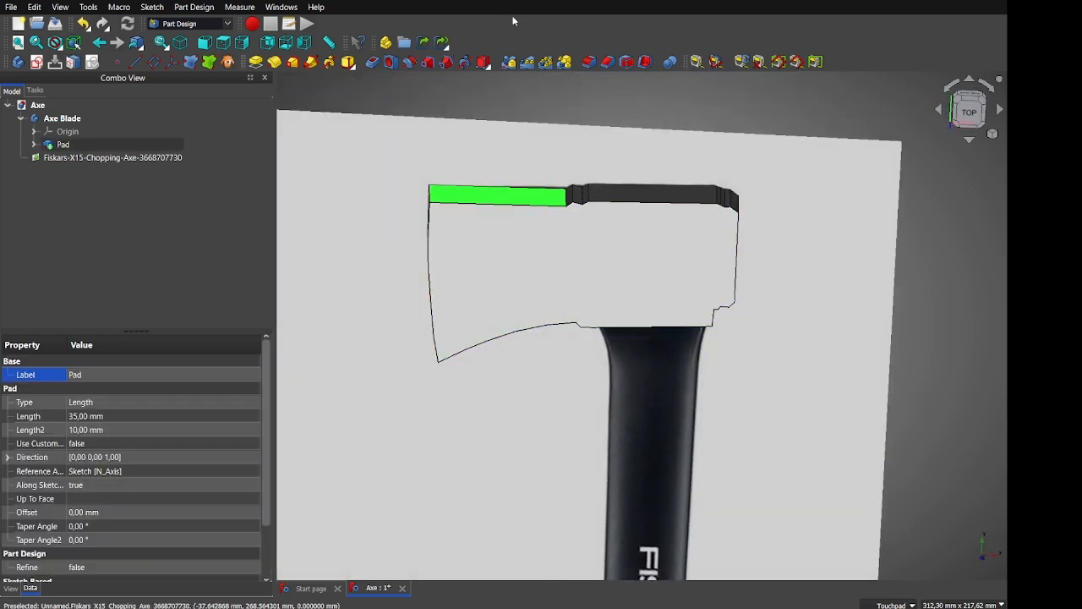
pyautogui.keyDown('shift'); pyautogui.moveTo(500, 128); pyautogui.dragTo(508, 229); pyautogui.keyUp('shift')
pyautogui.keyDown('shift'); pyautogui.moveTo(386, 158); pyautogui.dragTo(374, 344); pyautogui.keyUp('shift')
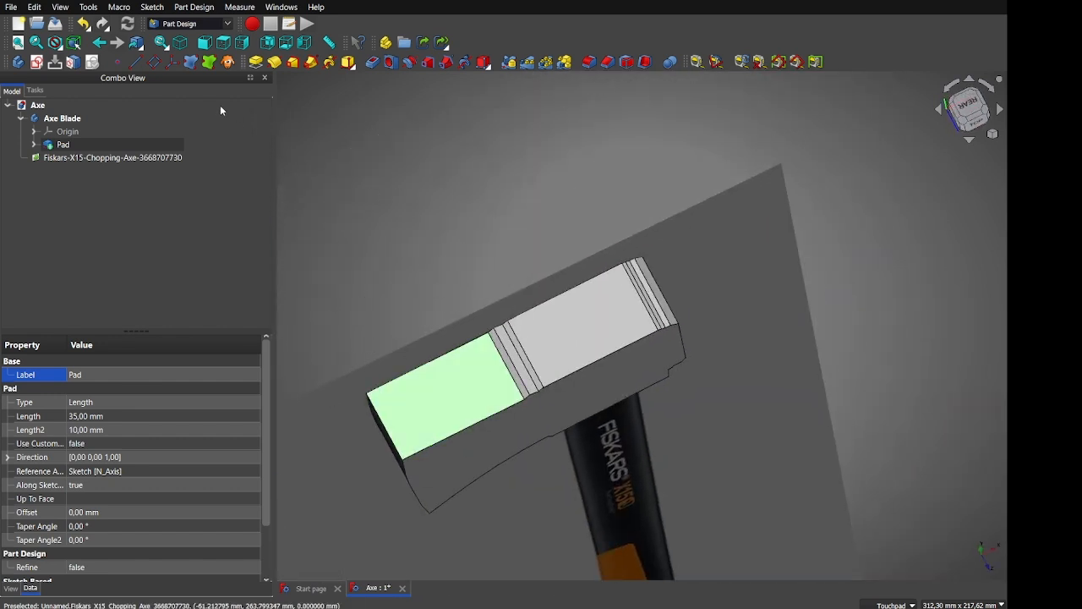
# Start a new sketch on the selected face of the pad
pyautogui.click(35, 68)
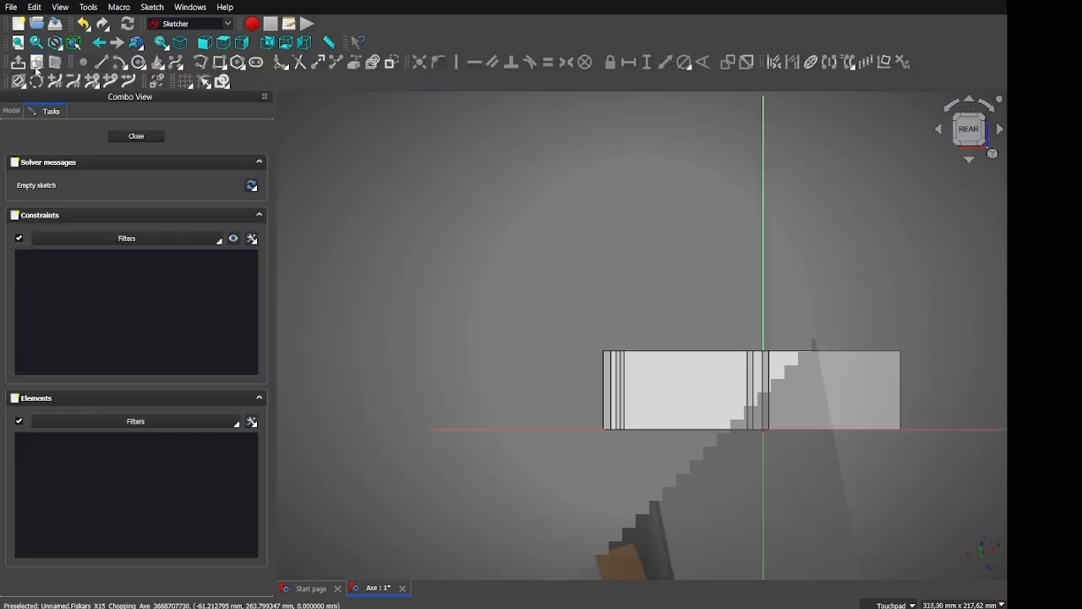
pyautogui.moveTo(674, 391); pyautogui.dragTo(664, 412, button='middle')
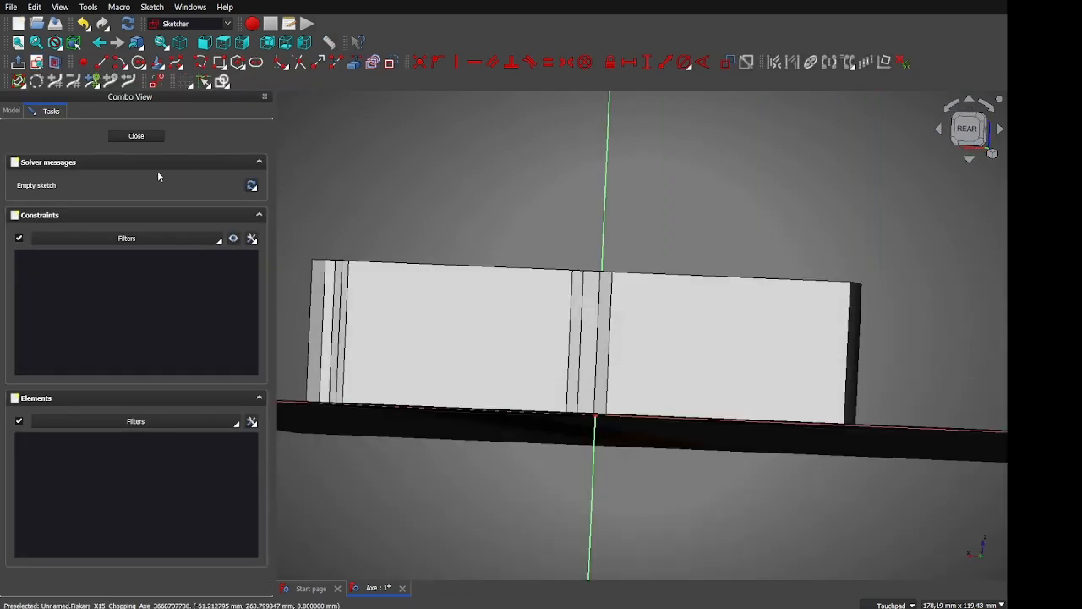
pyautogui.click(11, 111)
pyautogui.click(76, 192)
pyautogui.keyDown('shift'); pyautogui.moveTo(755, 473); pyautogui.dragTo(678, 330); pyautogui.keyUp('shift')
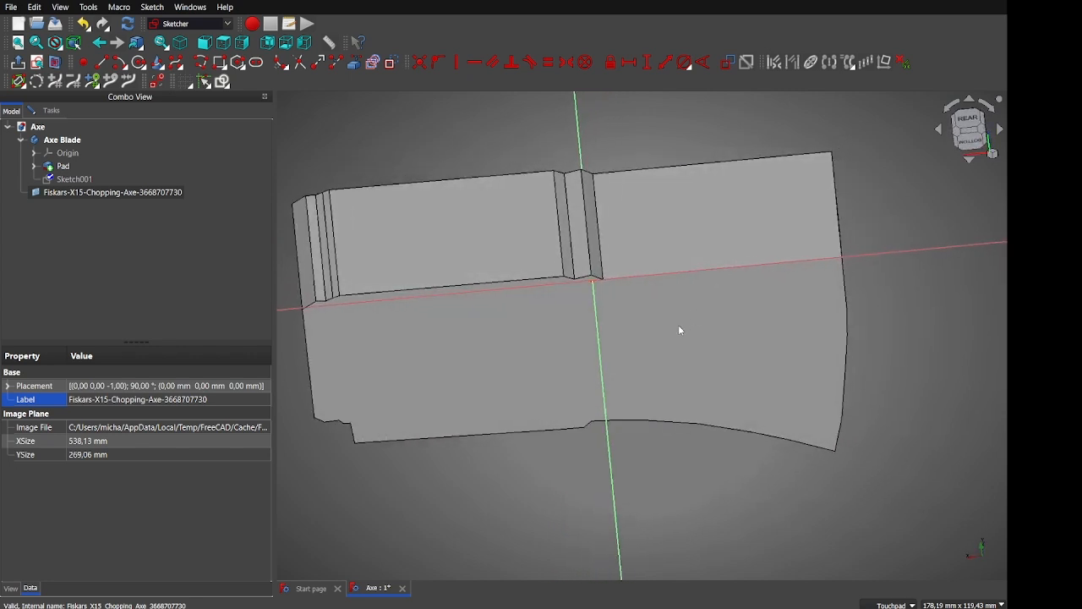
# Project Vertex17 and the Face27 edge of the pad into the sketch as external geometry
pyautogui.click(353, 64)
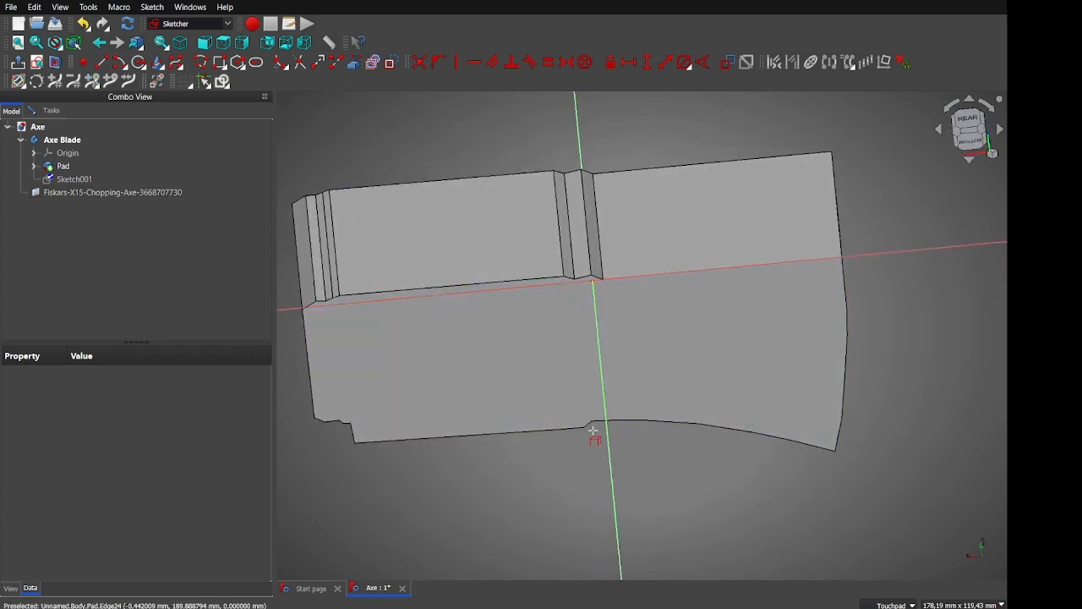
pyautogui.click(584, 428)
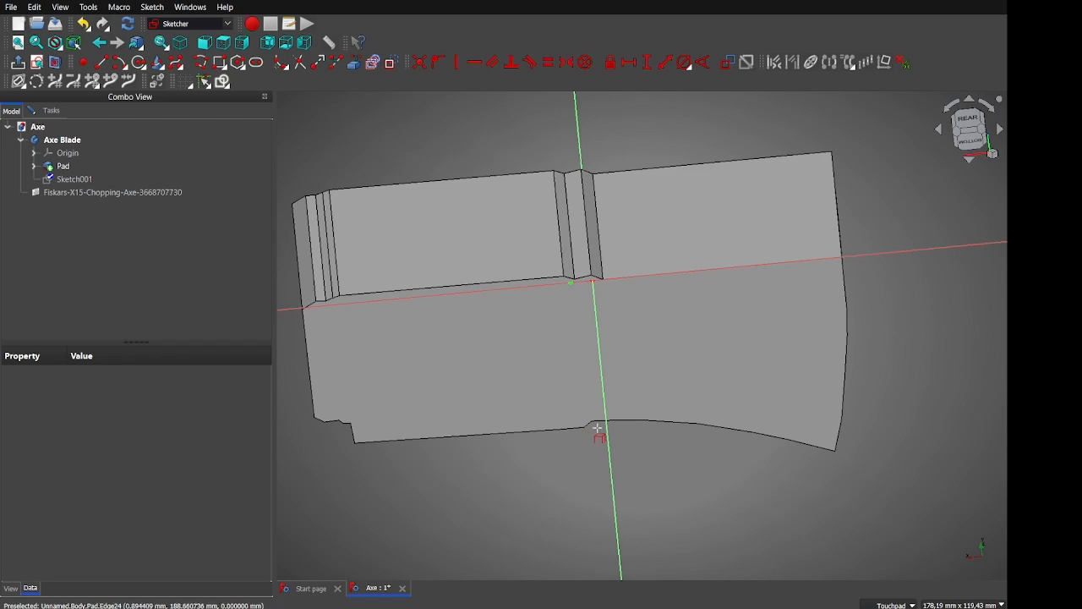
pyautogui.keyDown('alt'); pyautogui.moveTo(573, 358); pyautogui.dragTo(563, 423); pyautogui.keyUp('alt')
pyautogui.keyDown('alt'); pyautogui.moveTo(553, 321); pyautogui.dragTo(577, 477); pyautogui.keyUp('alt')
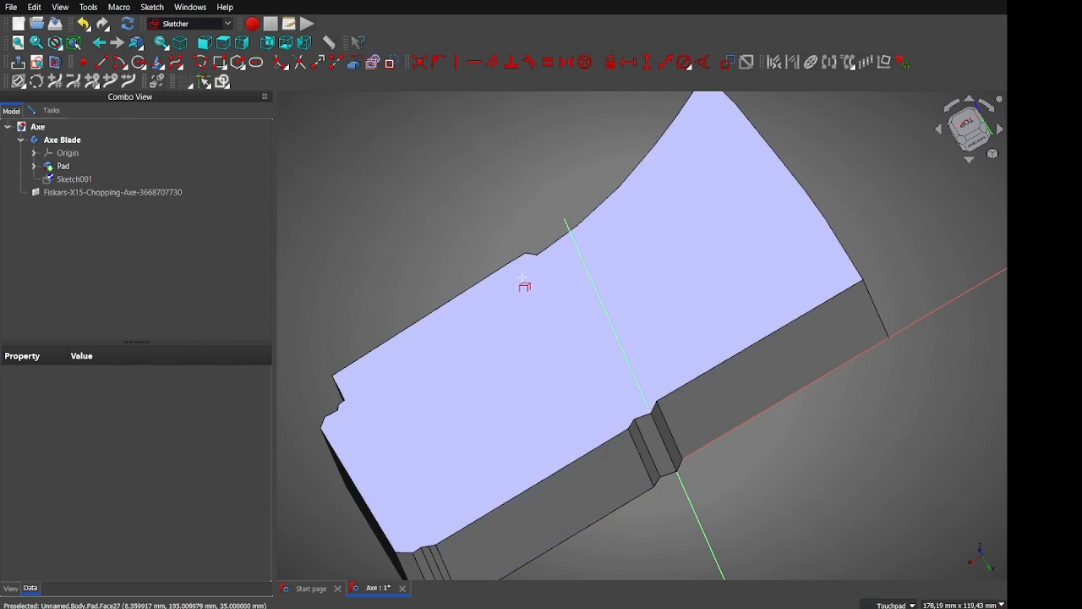
pyautogui.click(531, 256)
pyautogui.keyDown('alt'); pyautogui.moveTo(548, 283); pyautogui.dragTo(544, 164); pyautogui.keyUp('alt')
pyautogui.keyDown('alt'); pyautogui.moveTo(657, 300); pyautogui.dragTo(648, 244); pyautogui.keyUp('alt')
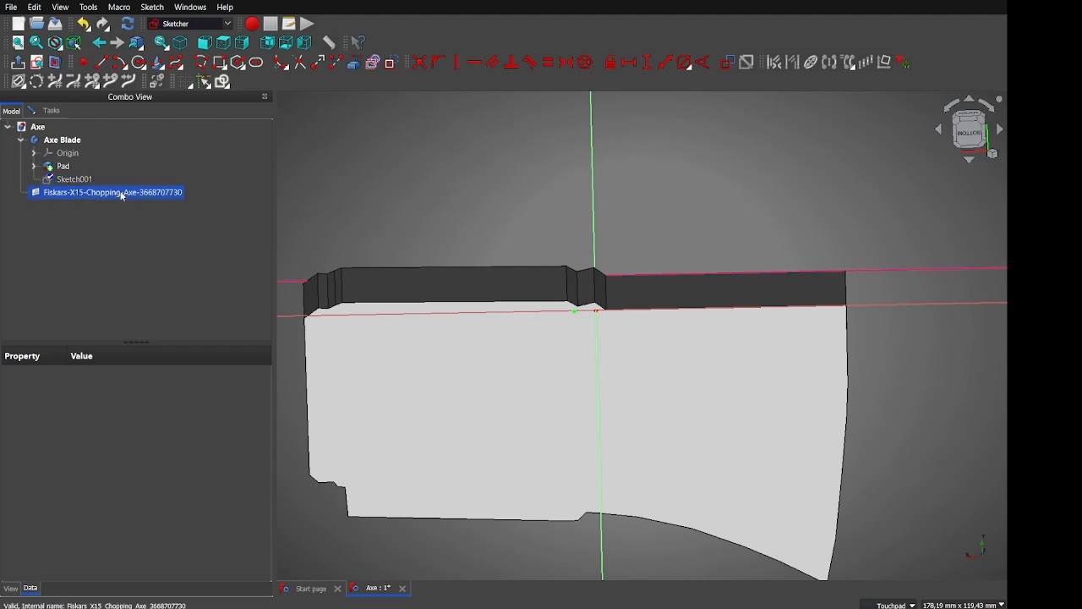
# Close the empty Sketch001 and return to Part Design
pyautogui.click(44, 111)
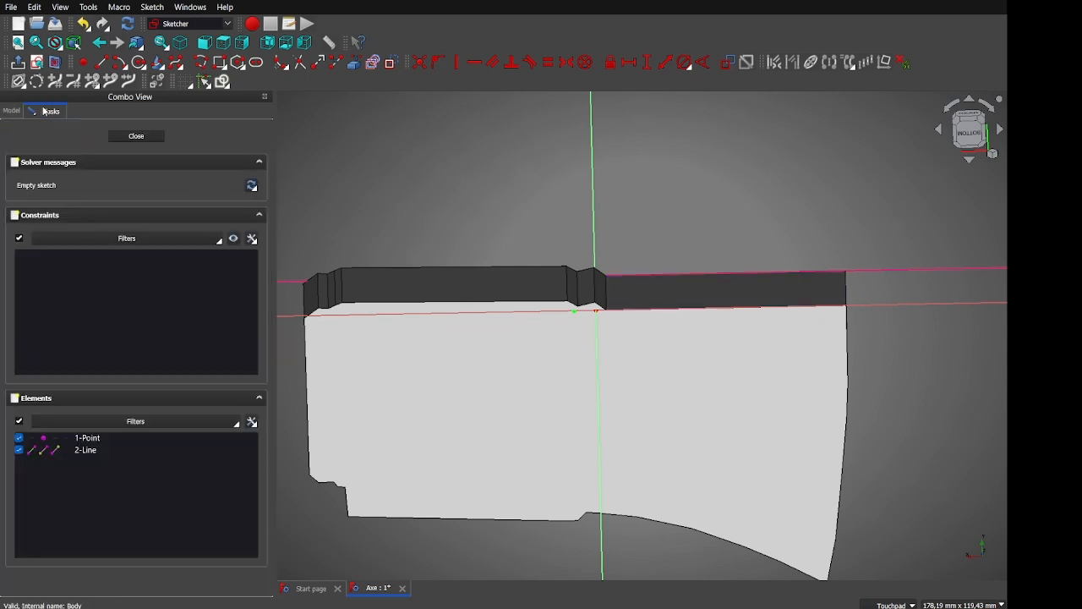
pyautogui.click(3, 115)
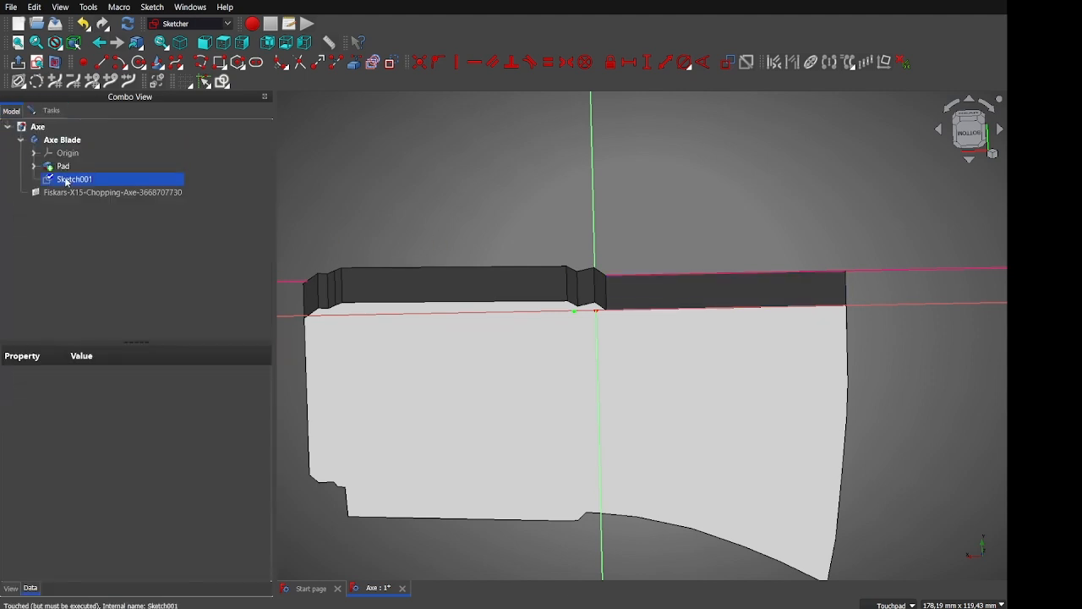
pyautogui.click(52, 117)
pyautogui.click(138, 137)
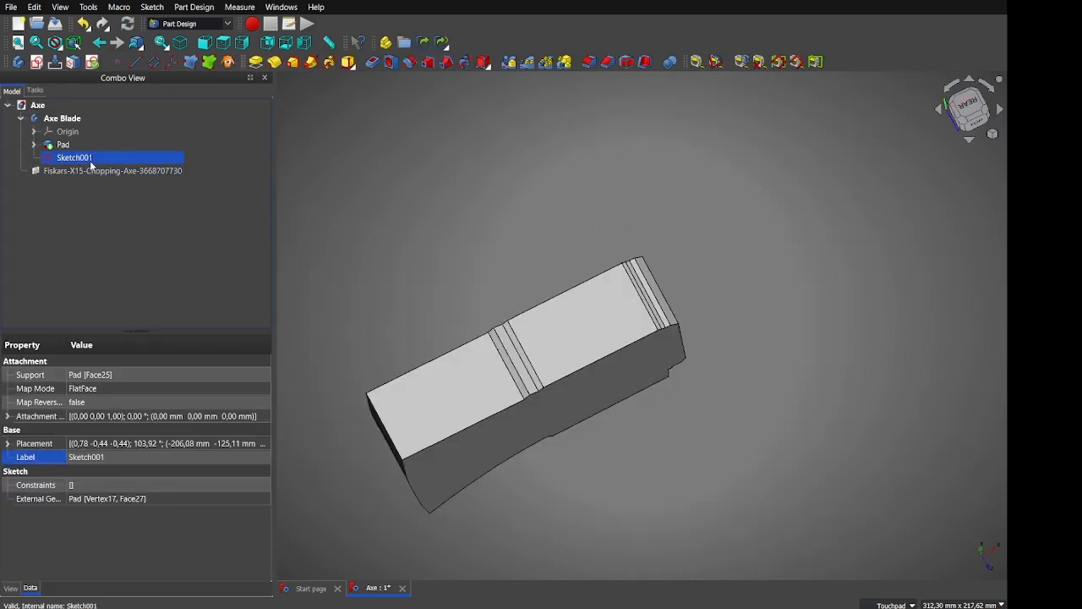
# Delete Sketch001, add a datum plane on the pad's broad Face25, and open a sketch on it
pyautogui.press('Delete')
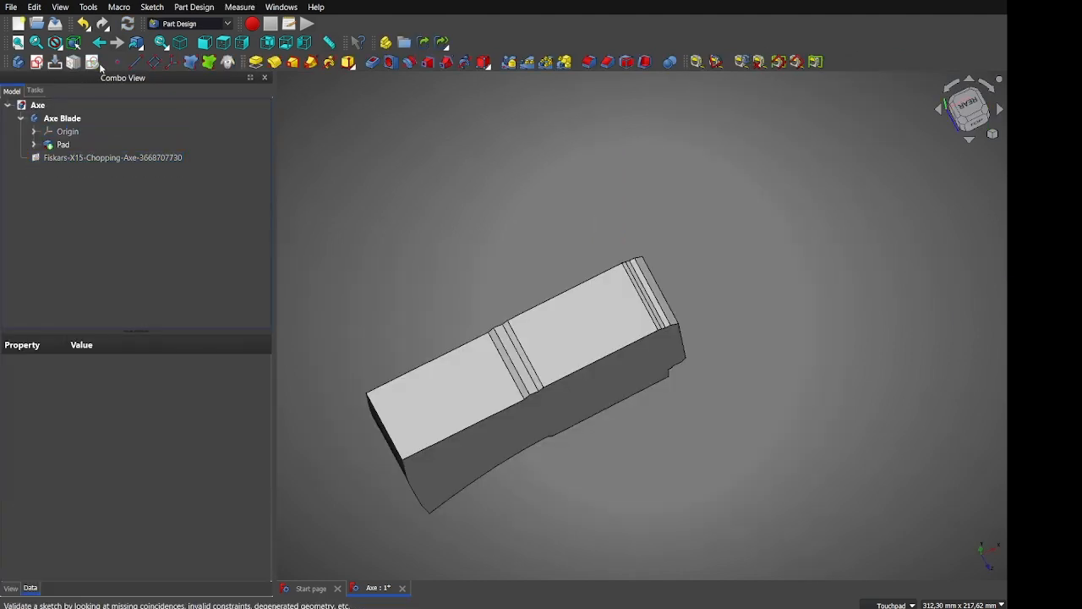
pyautogui.click(430, 405)
pyautogui.keyDown('shift'); pyautogui.moveTo(429, 445); pyautogui.dragTo(433, 337, button='middle'); pyautogui.keyUp('shift')
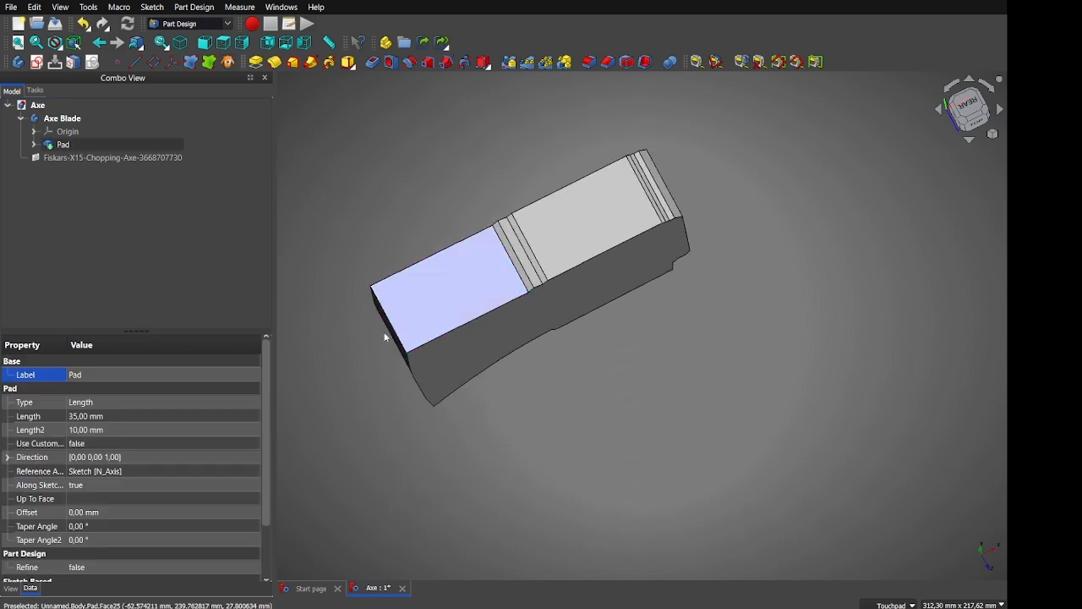
pyautogui.click(155, 61)
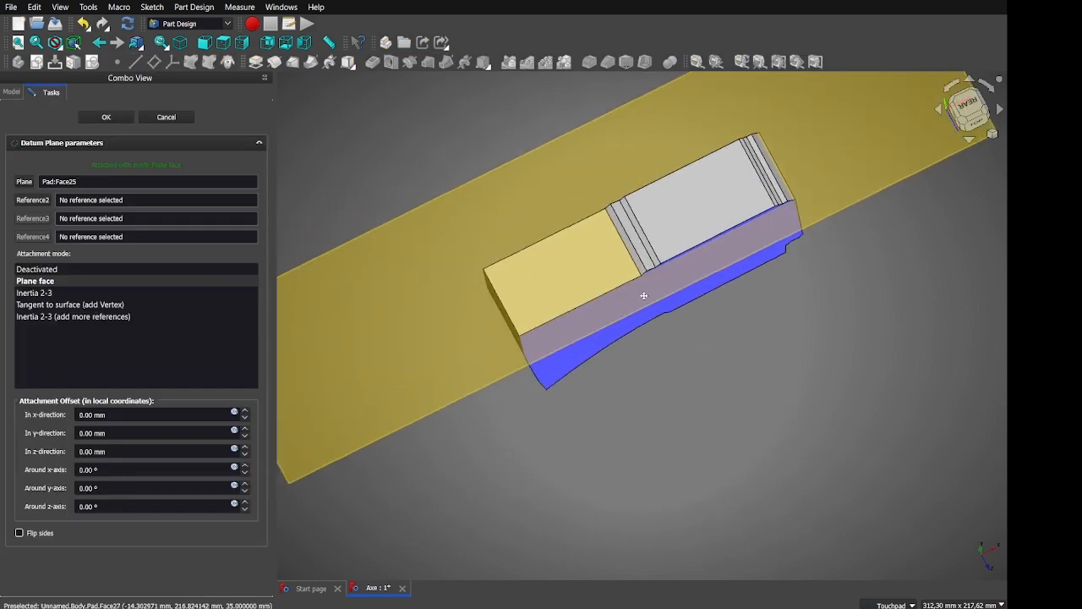
pyautogui.click(119, 118)
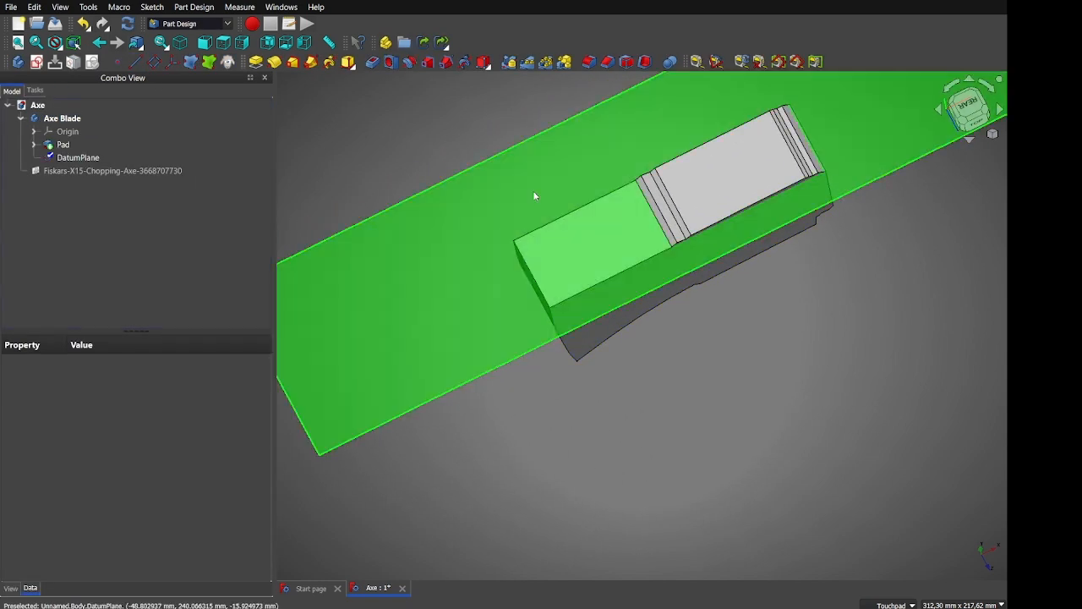
pyautogui.click(532, 194)
pyautogui.click(42, 65)
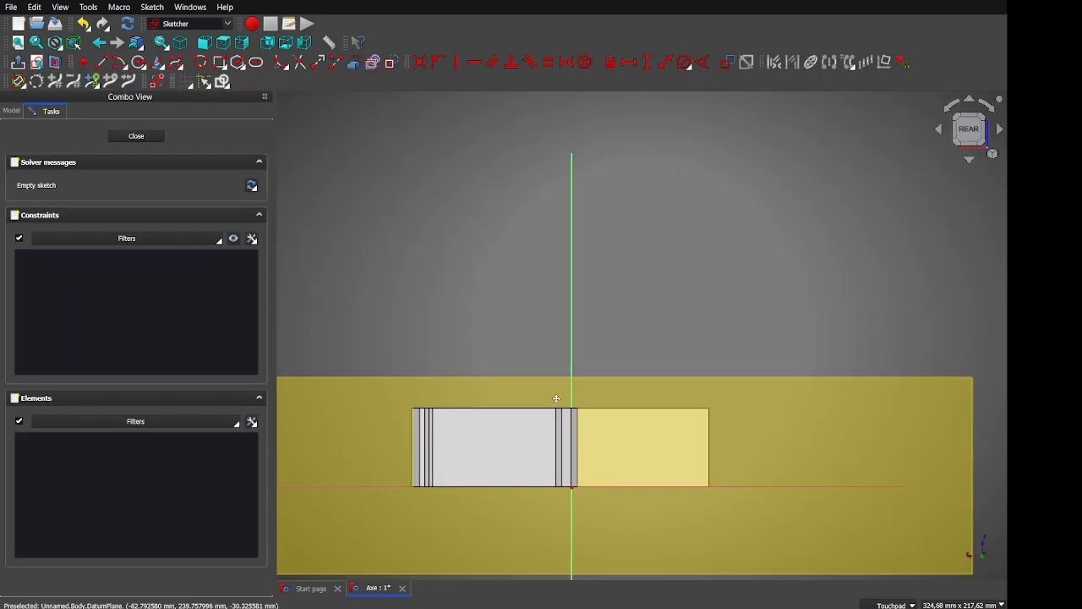
# Project the first blade face edge into the datum-plane sketch as external geometry
pyautogui.moveTo(574, 499); pyautogui.dragTo(641, 423, button='middle')
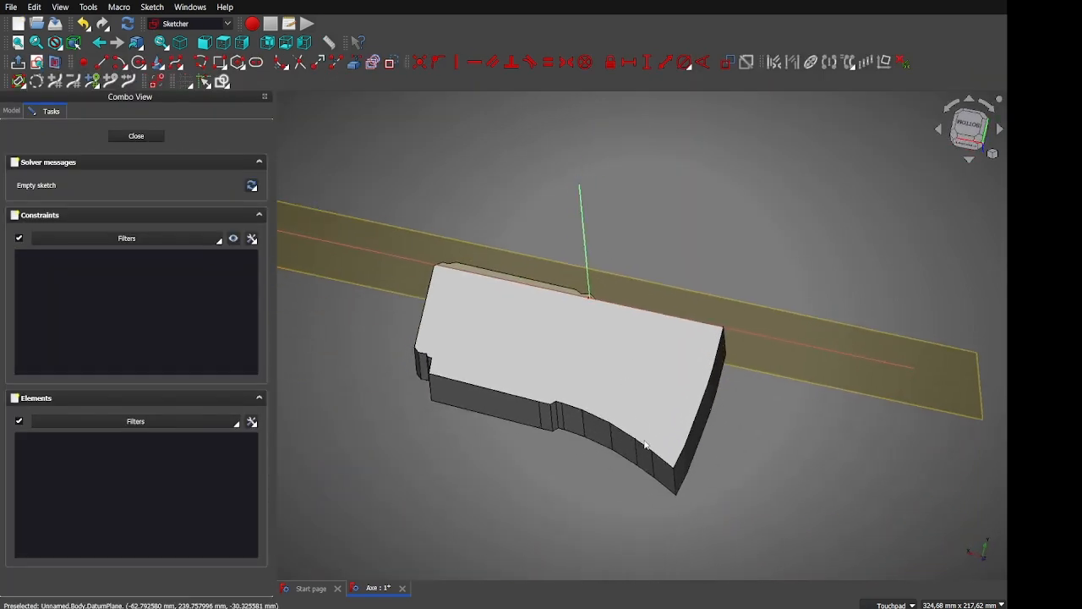
pyautogui.scroll(6, 684, 486)
pyautogui.moveTo(684, 485); pyautogui.dragTo(707, 545, button='middle')
pyautogui.scroll(-6, 635, 468)
pyautogui.moveTo(635, 468); pyautogui.dragTo(647, 474, button='middle')
pyautogui.scroll(5, 540, 421)
pyautogui.click(353, 65)
pyautogui.moveTo(501, 282); pyautogui.dragTo(564, 420, button='middle')
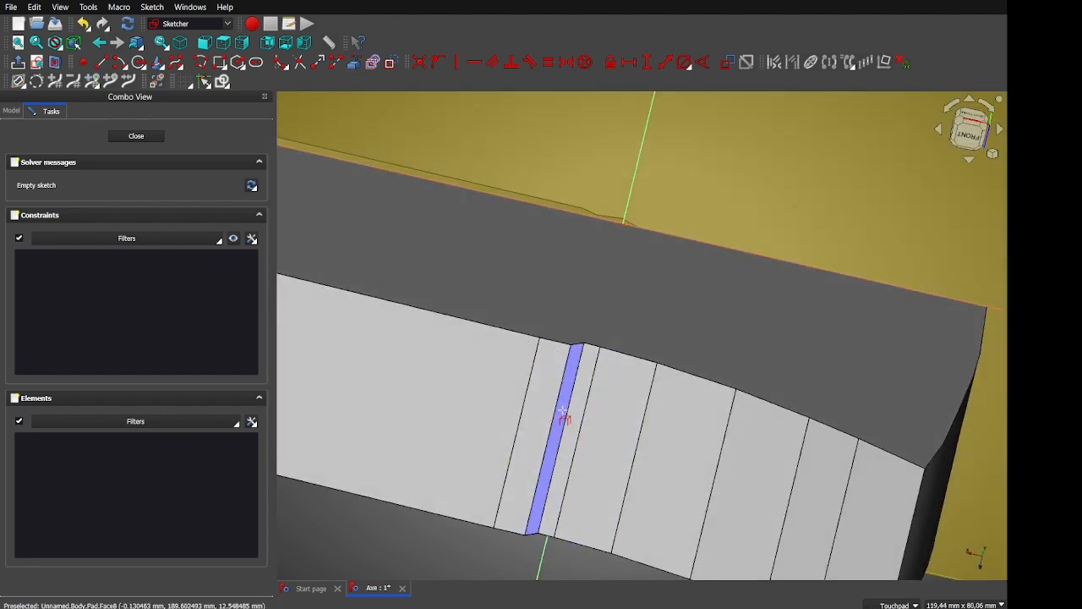
pyautogui.moveTo(583, 403)
pyautogui.mouseDown(button='middle')
pyautogui.moveTo(573, 529)
pyautogui.moveTo(549, 365)
pyautogui.moveTo(540, 419)
pyautogui.moveTo(541, 381)
pyautogui.moveTo(561, 346)
pyautogui.moveTo(373, 482)
pyautogui.mouseUp(button='middle')
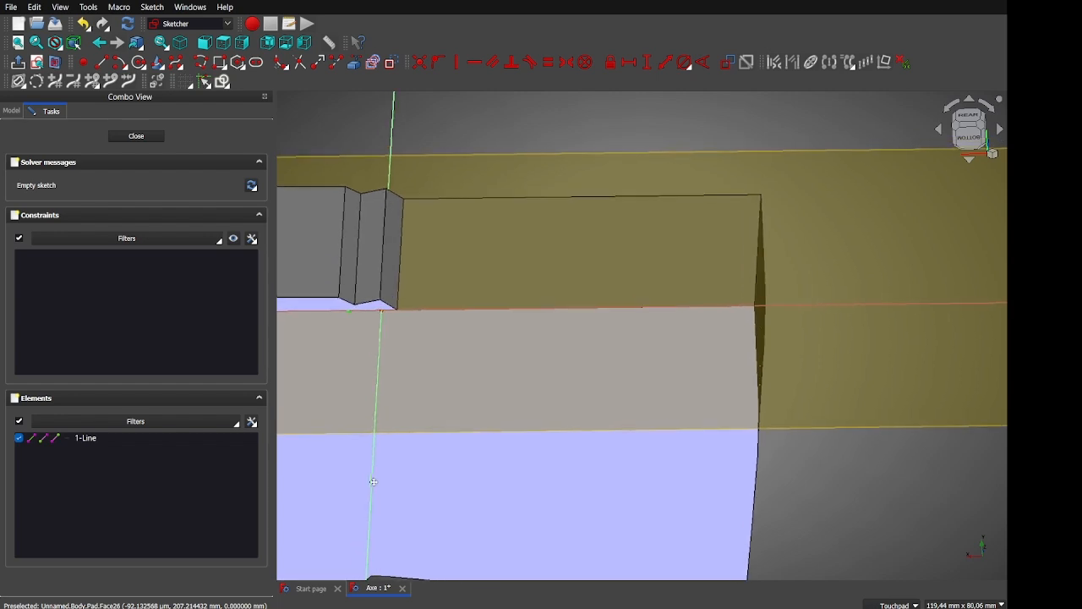
pyautogui.click(396, 308)
# Project the curved blade edge, then try the end face, which fails as non-planar
pyautogui.moveTo(590, 360)
pyautogui.mouseDown(button='middle')
pyautogui.moveTo(473, 411)
pyautogui.moveTo(807, 394)
pyautogui.mouseUp(button='middle')
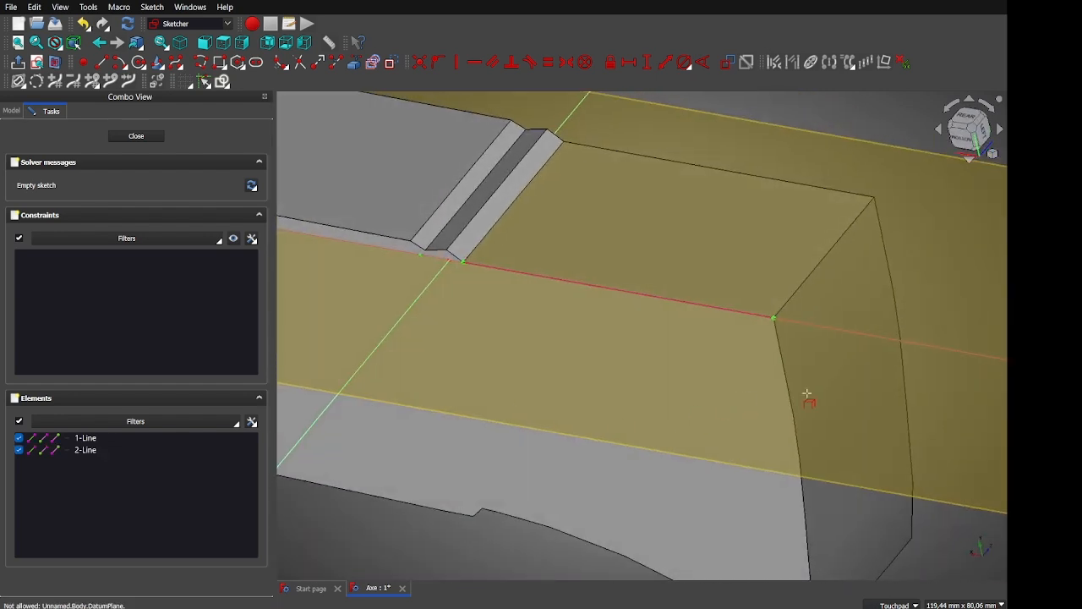
pyautogui.click(810, 541)
pyautogui.keyDown('shift'); pyautogui.moveTo(771, 502); pyautogui.dragTo(673, 299, button='middle'); pyautogui.keyUp('shift')
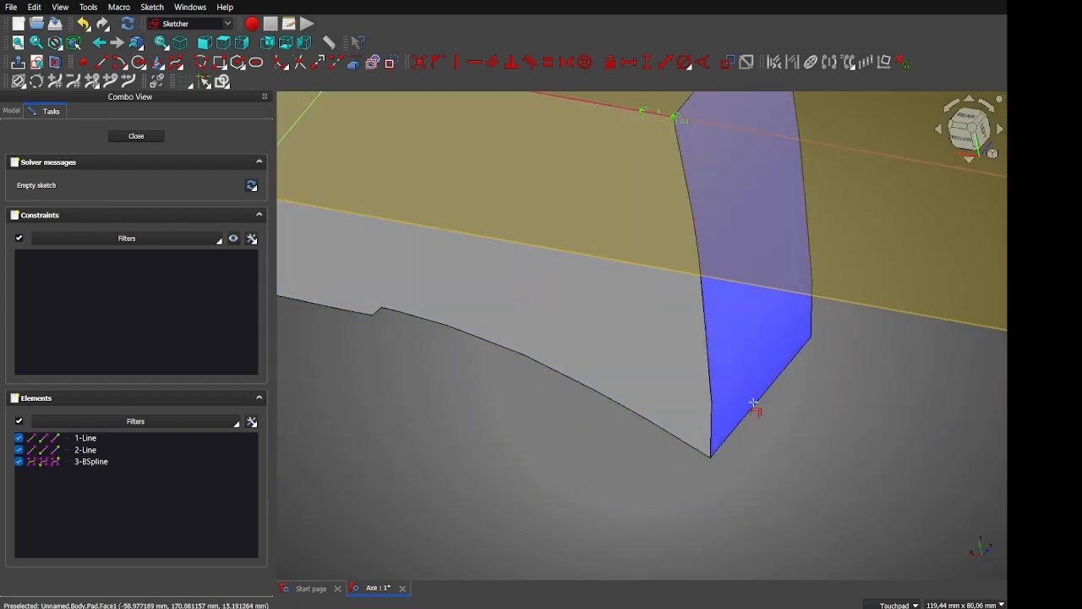
pyautogui.keyDown('shift'); pyautogui.moveTo(756, 405); pyautogui.dragTo(716, 573, button='middle'); pyautogui.keyUp('shift')
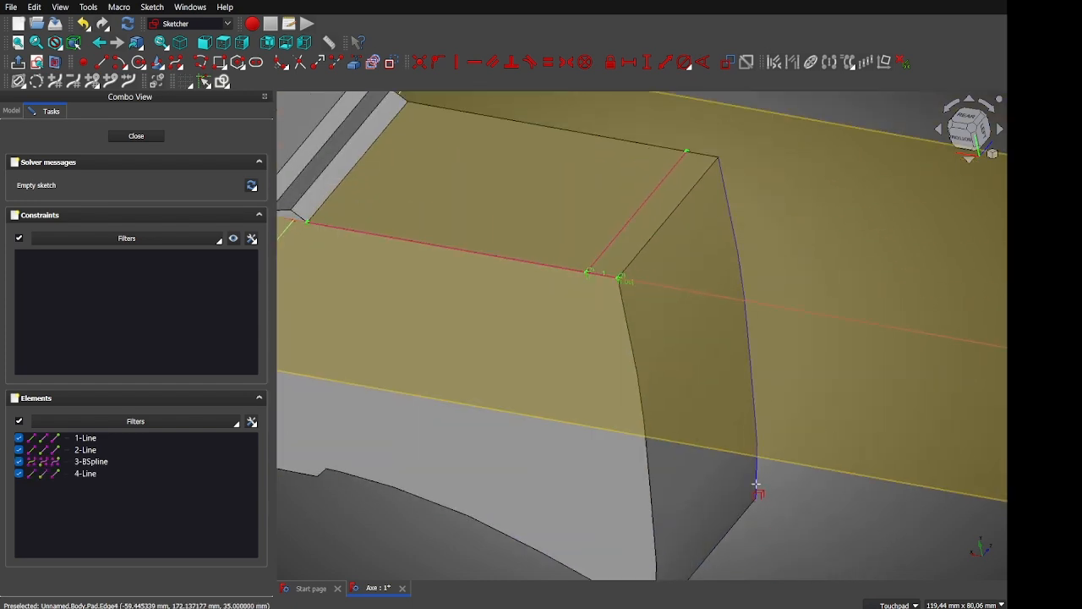
pyautogui.moveTo(819, 513)
pyautogui.keyDown('alt'); pyautogui.mouseDown(button='middle')
pyautogui.moveTo(805, 534)
pyautogui.moveTo(766, 430)
pyautogui.moveTo(759, 443)
pyautogui.mouseUp(button='middle'); pyautogui.keyUp('alt')
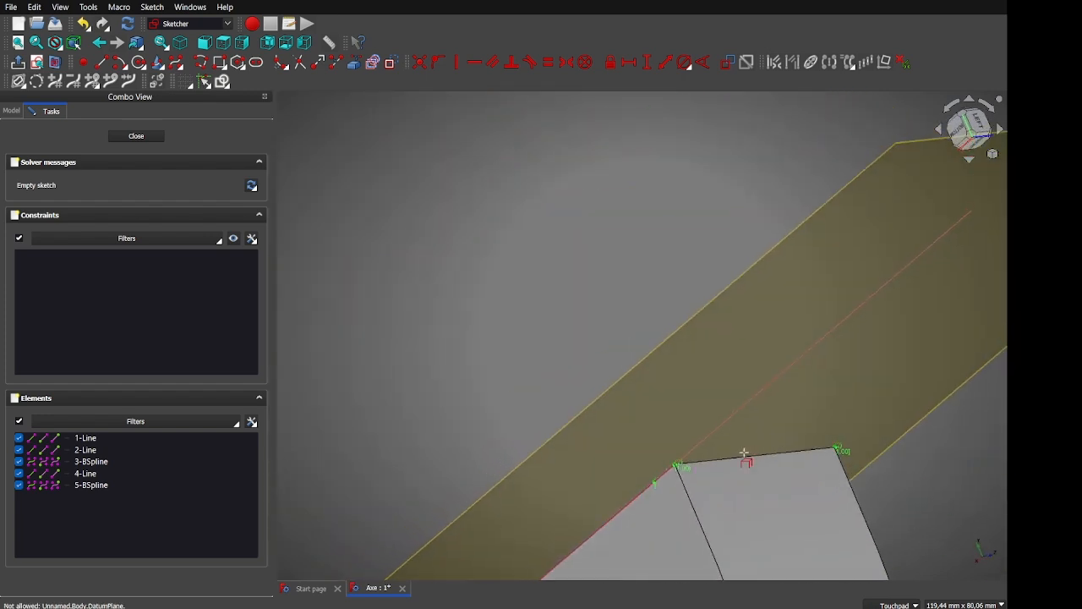
pyautogui.click(744, 457)
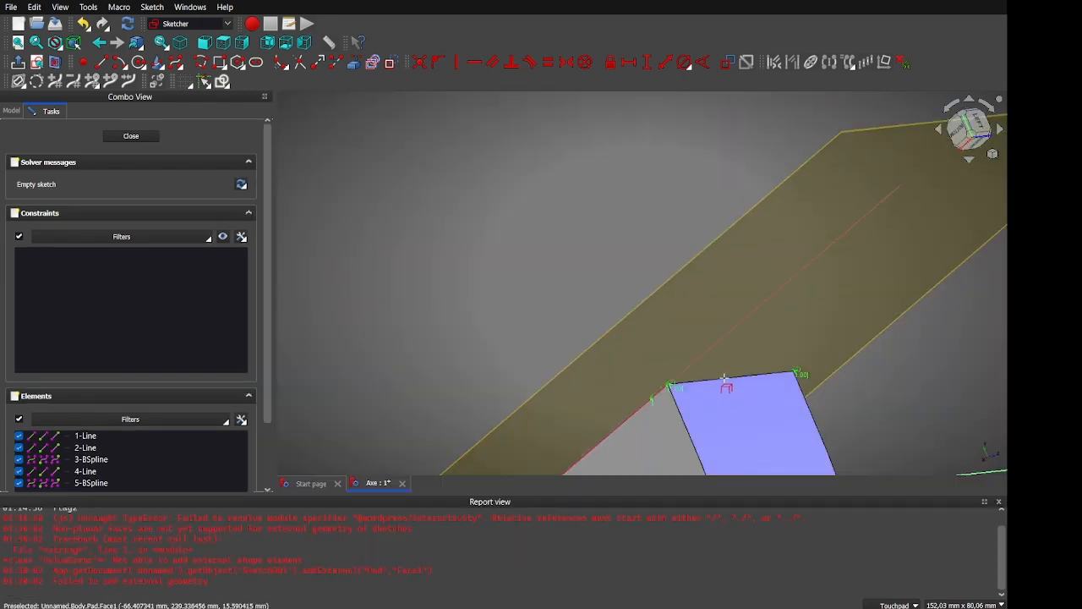
# Dismiss the error report and project a sixth blade edge, 6-Line, into the sketch
pyautogui.click(998, 502)
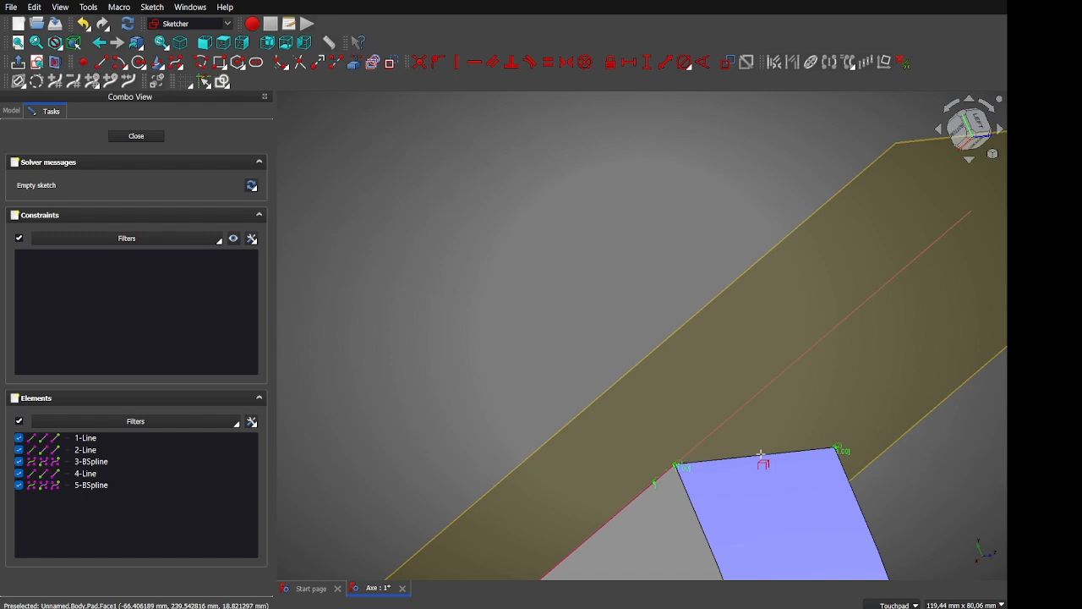
pyautogui.scroll(8, 761, 454)
pyautogui.click(757, 452)
pyautogui.press('Escape')
# From the Rear view, try projecting the blade's end face again, which fails as not normal
pyautogui.keyDown('alt'); pyautogui.moveTo(749, 466); pyautogui.dragTo(875, 496); pyautogui.keyUp('alt')
pyautogui.scroll(-11, 823, 483)
pyautogui.keyDown('alt'); pyautogui.moveTo(819, 433); pyautogui.dragTo(879, 222); pyautogui.keyUp('alt')
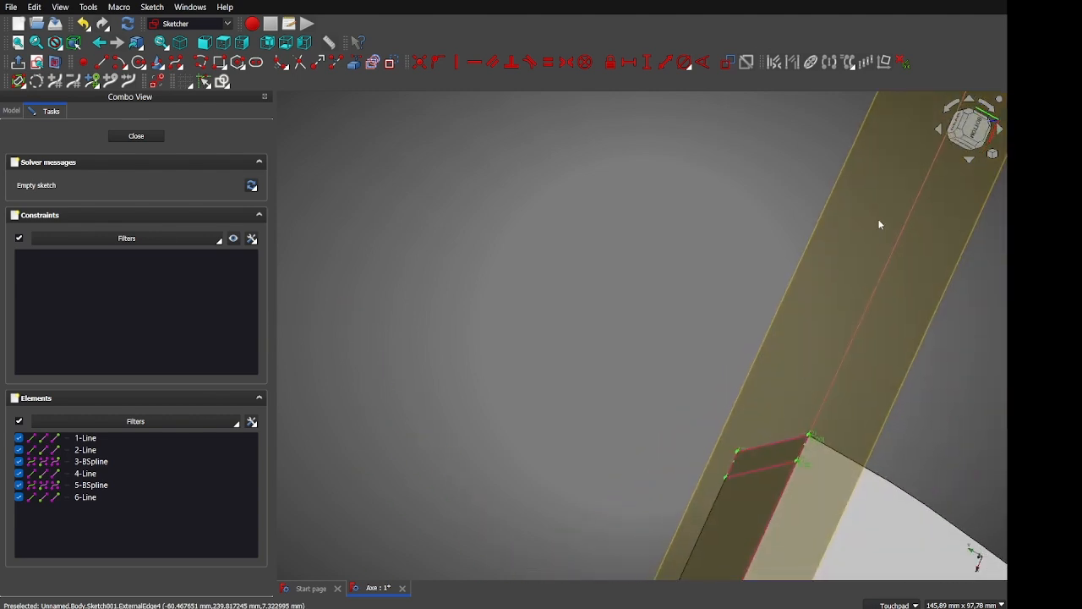
pyautogui.click(963, 120)
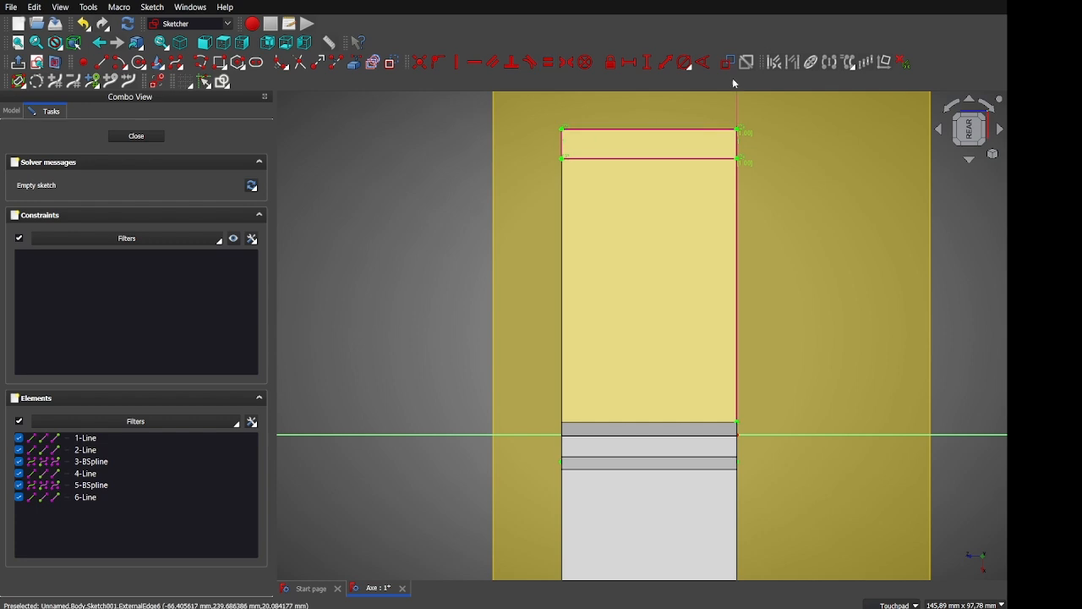
pyautogui.click(354, 64)
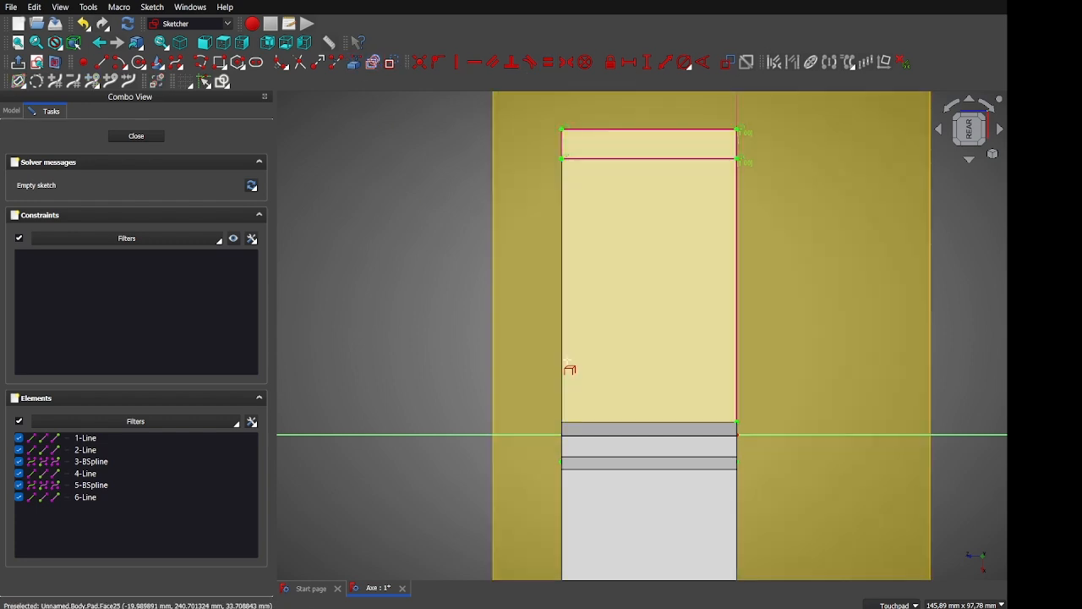
pyautogui.click(564, 363)
pyautogui.keyDown('alt'); pyautogui.moveTo(563, 361); pyautogui.dragTo(753, 314); pyautogui.keyUp('alt')
pyautogui.keyDown('alt'); pyautogui.moveTo(473, 323); pyautogui.dragTo(589, 307); pyautogui.keyUp('alt')
pyautogui.scroll(5, 590, 307)
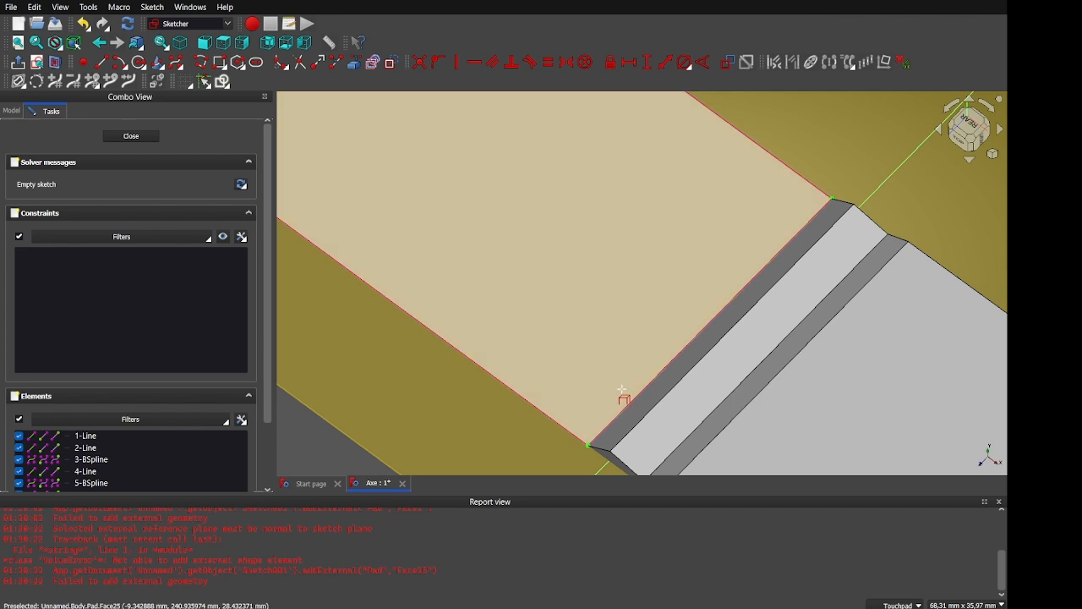
pyautogui.scroll(-5, 626, 394)
pyautogui.keyDown('shift'); pyautogui.moveTo(466, 391); pyautogui.dragTo(471, 388, button='middle'); pyautogui.keyUp('shift')
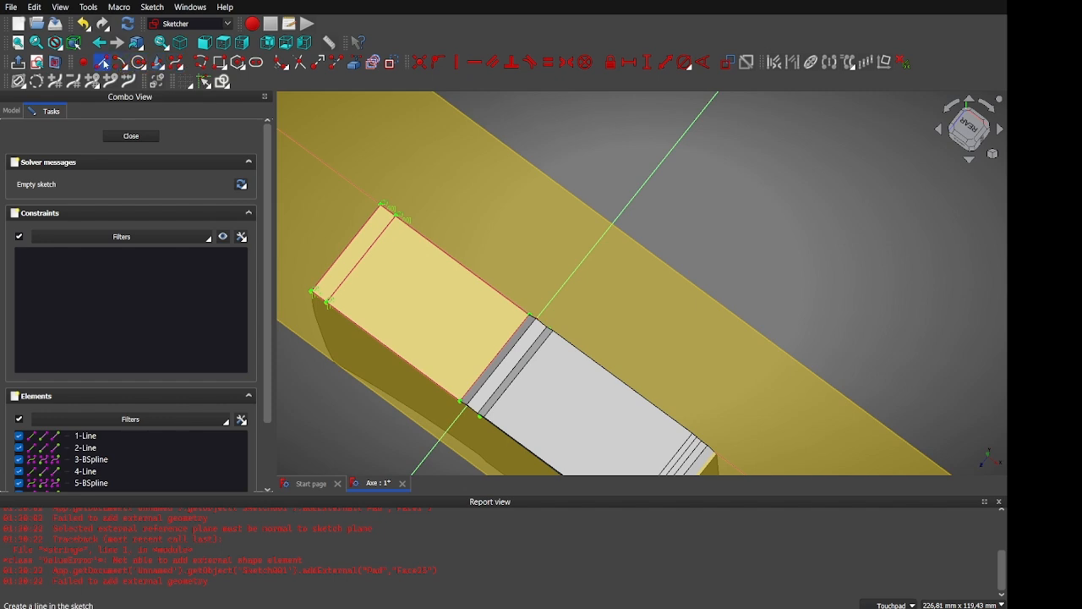
# Draw the closed polyline bevel profile from the blade edges around its corner, then close Sketch001
pyautogui.click(199, 64)
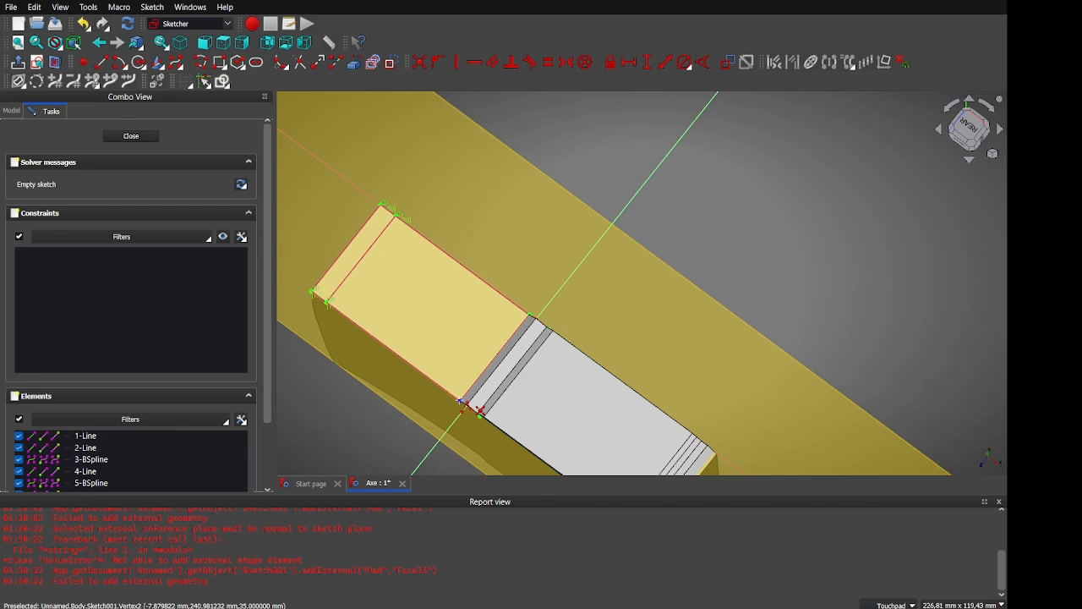
pyautogui.click(346, 247)
pyautogui.click(461, 397)
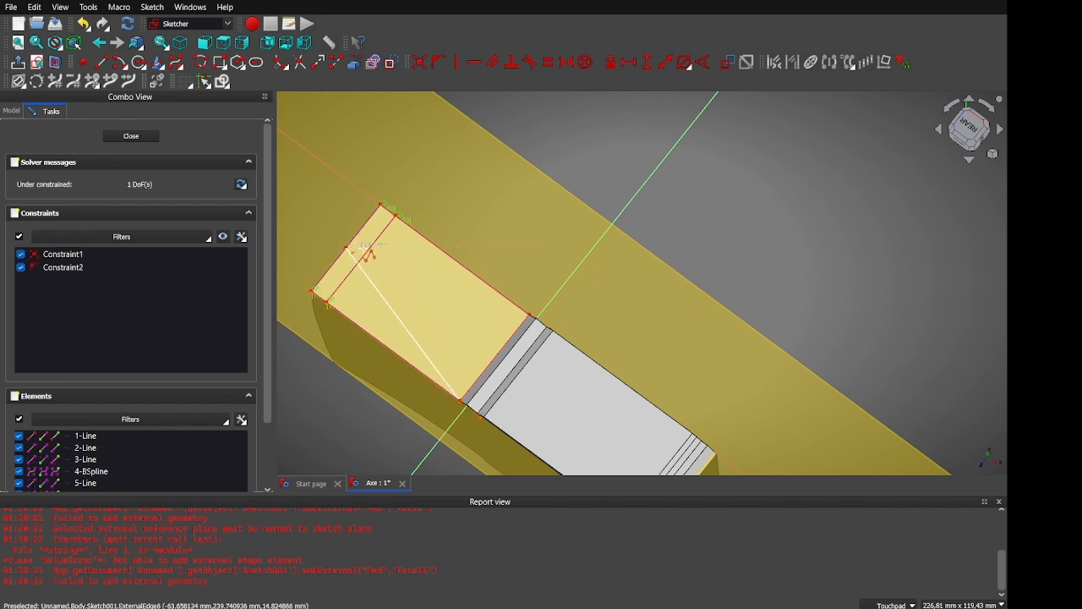
pyautogui.click(530, 318)
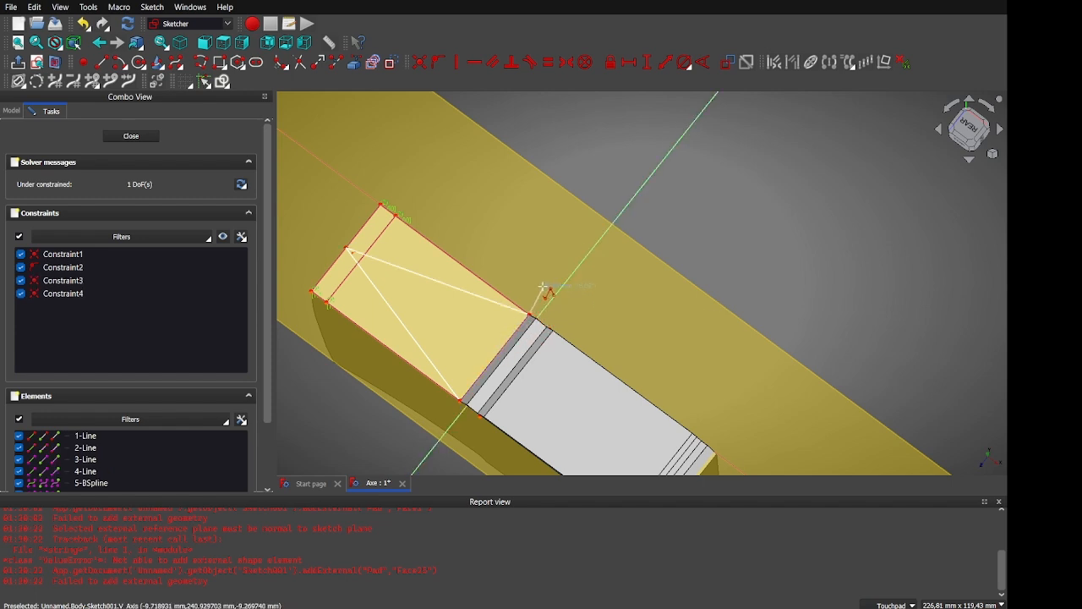
pyautogui.click(550, 289)
pyautogui.click(347, 140)
pyautogui.keyDown('shift'); pyautogui.moveTo(347, 140); pyautogui.dragTo(477, 82, button='middle'); pyautogui.keyUp('shift')
pyautogui.click(321, 278)
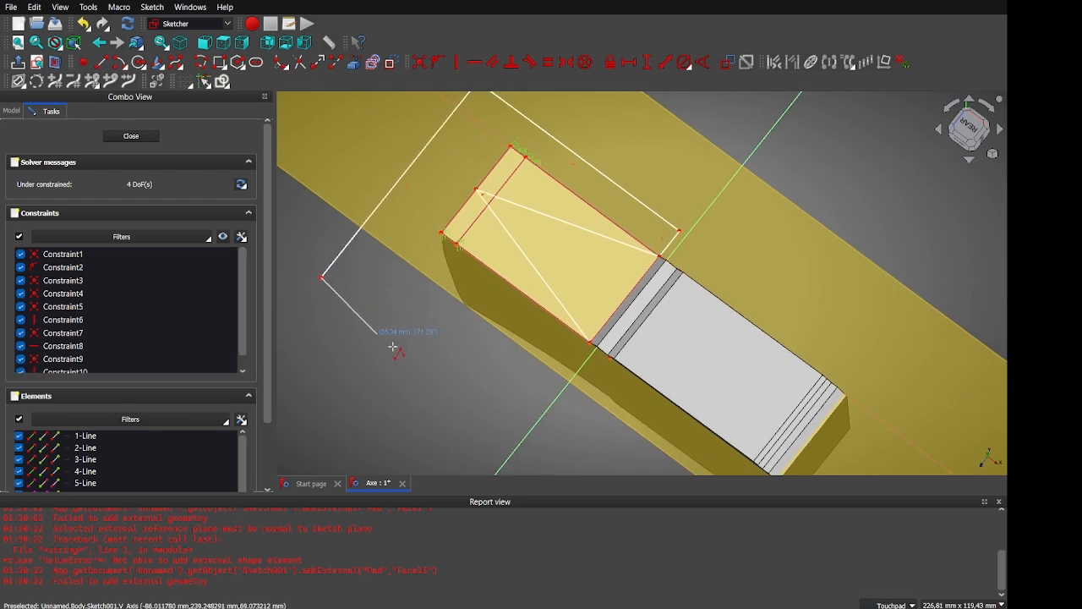
pyautogui.click(555, 390)
pyautogui.click(595, 345)
pyautogui.moveTo(450, 316)
pyautogui.mouseDown(button='middle')
pyautogui.moveTo(471, 293)
pyautogui.moveTo(583, 270)
pyautogui.moveTo(609, 295)
pyautogui.moveTo(479, 315)
pyautogui.moveTo(453, 306)
pyautogui.mouseUp(button='middle')
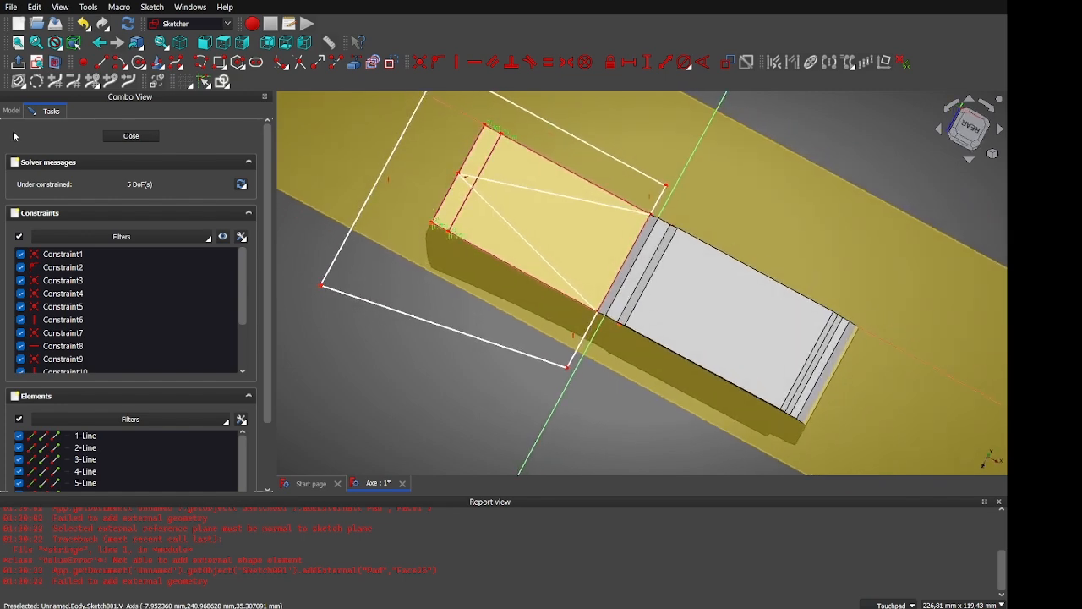
pyautogui.click(126, 136)
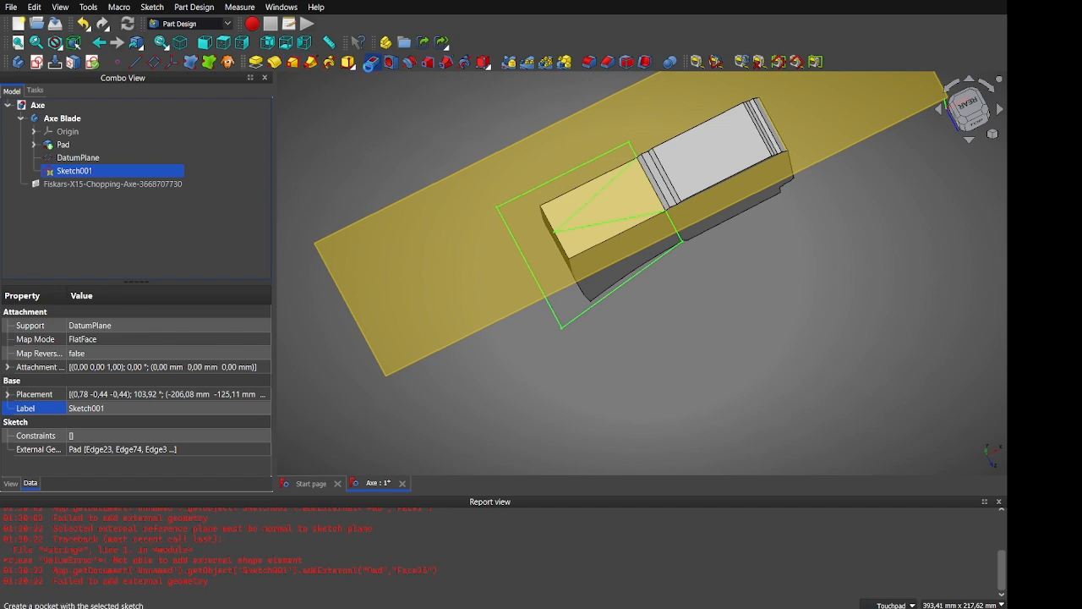
# Pocket Sketch001 Through all, symmetric to plane, cutting the blade end into a bevelled wedge
pyautogui.click(371, 64)
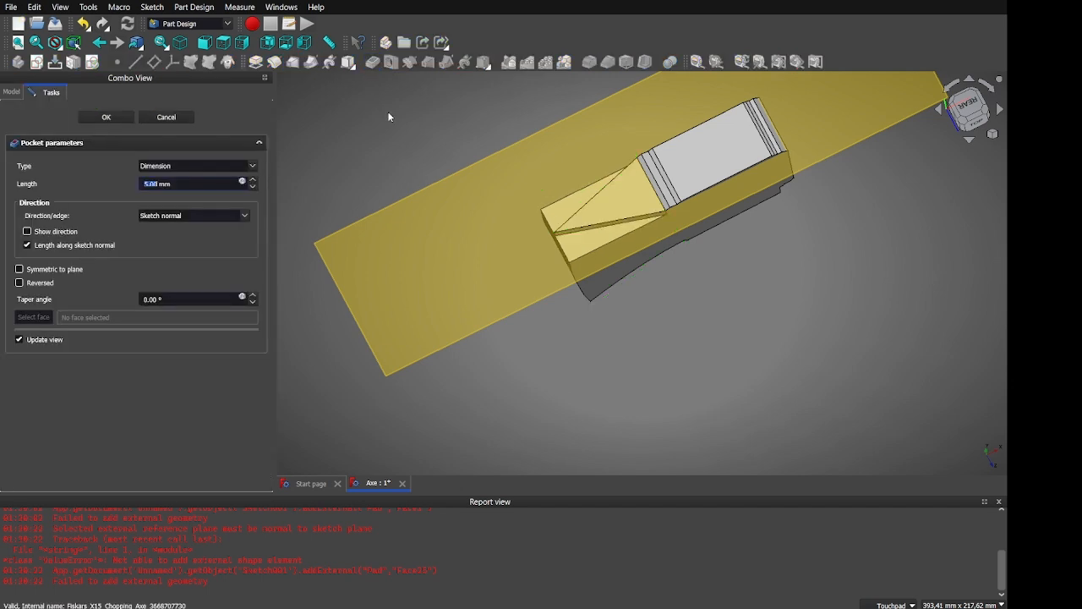
pyautogui.click(161, 179)
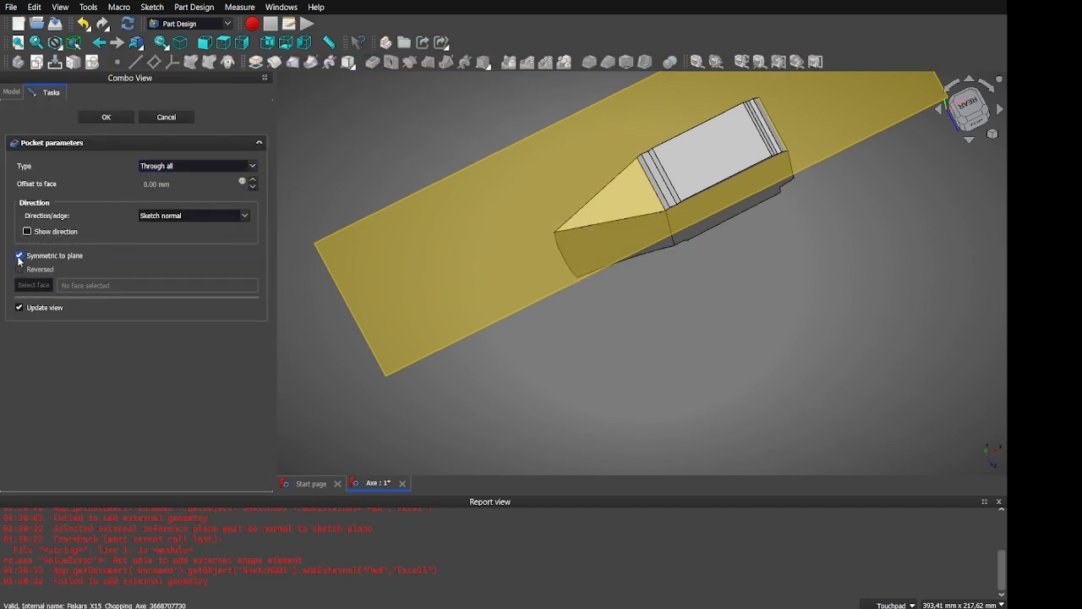
pyautogui.keyDown('alt'); pyautogui.moveTo(499, 365); pyautogui.dragTo(546, 277); pyautogui.keyUp('alt')
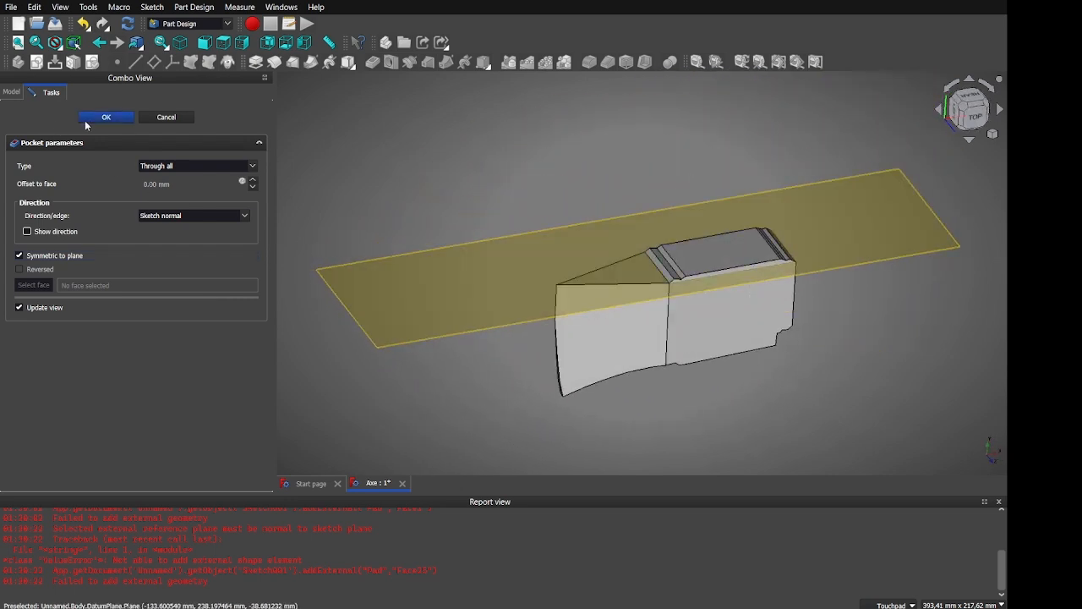
pyautogui.click(106, 117)
pyautogui.keyDown('alt'); pyautogui.moveTo(624, 392); pyautogui.dragTo(522, 436); pyautogui.keyUp('alt')
pyautogui.click(474, 248)
pyautogui.click(489, 260)
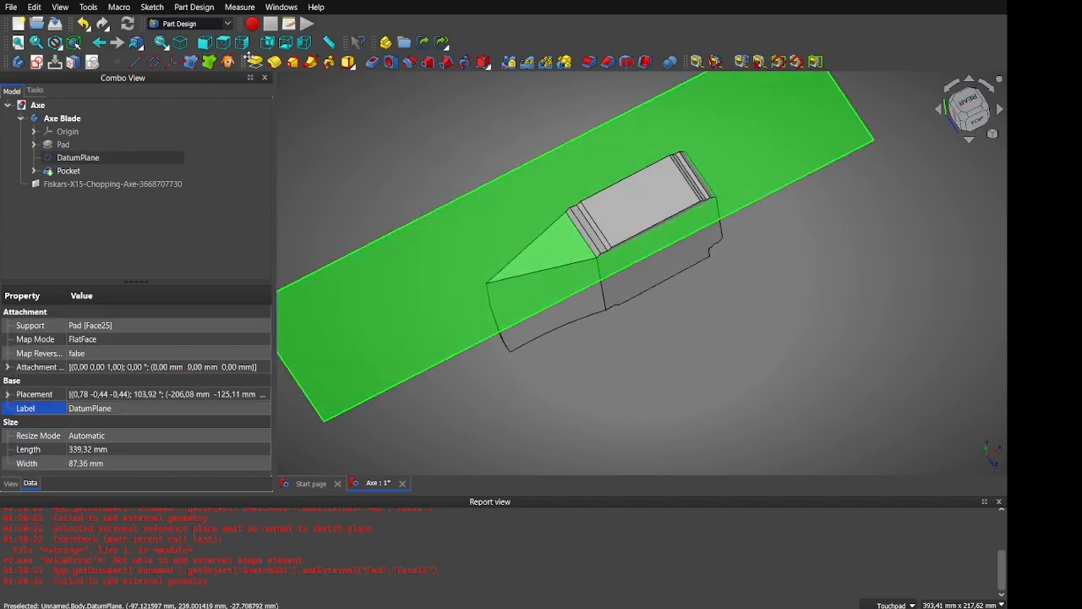
# Start Sketch002 on the datum plane and project two blade tip edges as external geometry
pyautogui.click(43, 62)
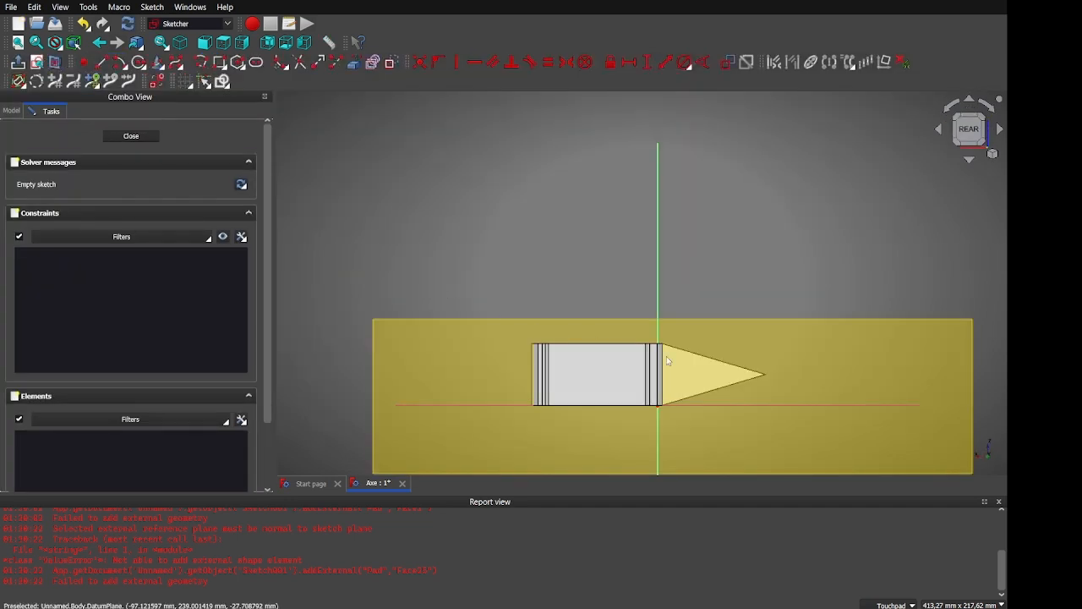
pyautogui.moveTo(680, 374); pyautogui.dragTo(747, 242, button='middle')
pyautogui.moveTo(777, 367); pyautogui.dragTo(852, 420, button='middle')
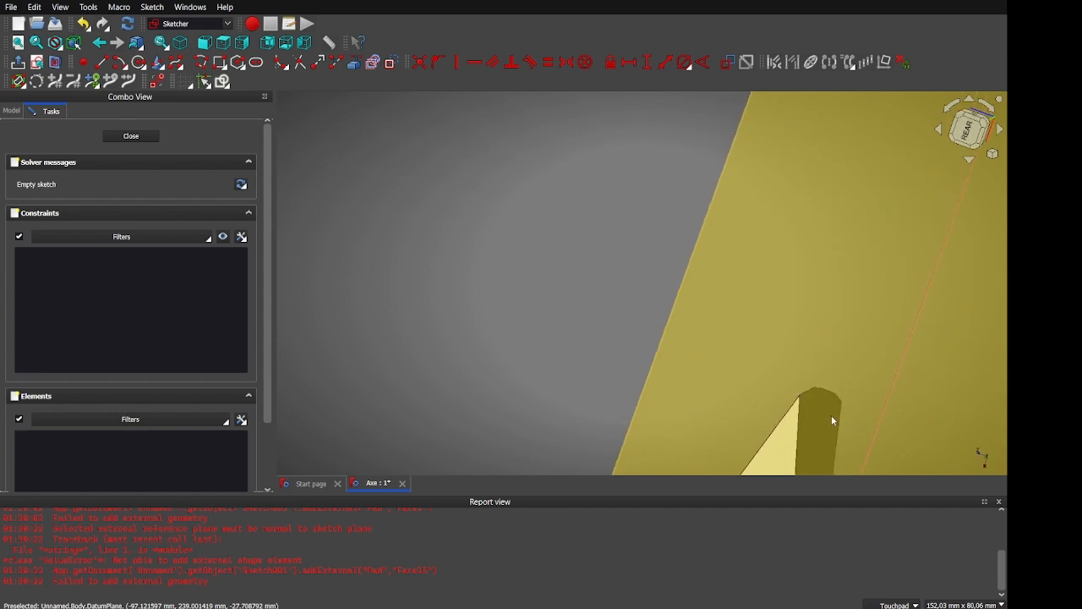
pyautogui.scroll(5, 848, 415)
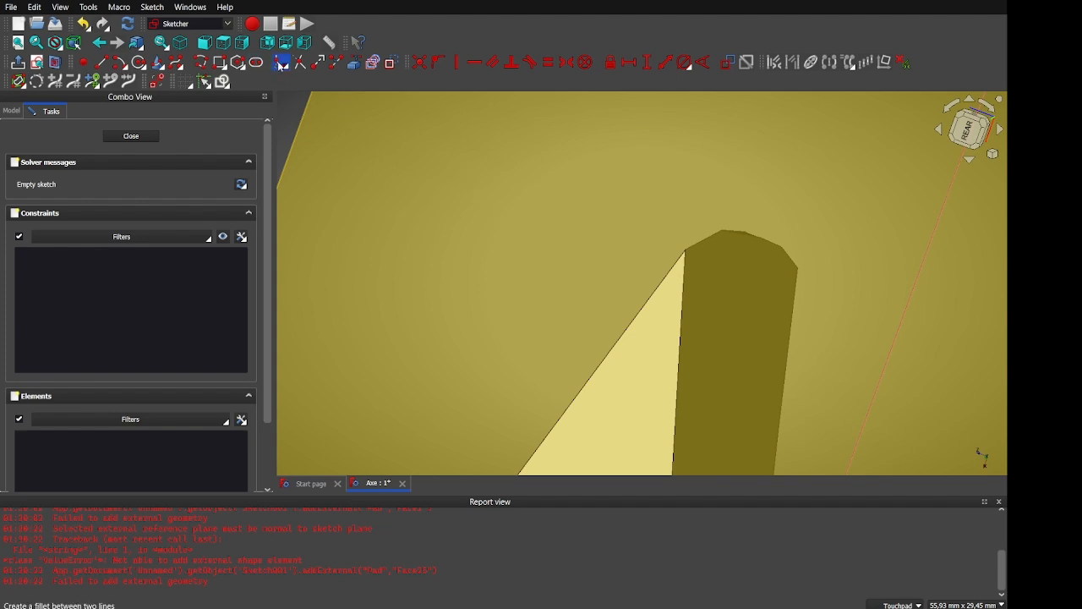
pyautogui.click(355, 64)
pyautogui.click(683, 320)
pyautogui.click(642, 310)
# Project the curved pocket edge, a pocket corner point, and the upper pocket edge into the sketch
pyautogui.keyDown('alt'); pyautogui.moveTo(615, 322); pyautogui.dragTo(659, 322); pyautogui.keyUp('alt')
pyautogui.keyDown('shift'); pyautogui.moveTo(884, 313); pyautogui.dragTo(524, 411); pyautogui.keyUp('shift')
pyautogui.keyDown('alt'); pyautogui.moveTo(811, 363); pyautogui.dragTo(696, 233); pyautogui.keyUp('alt')
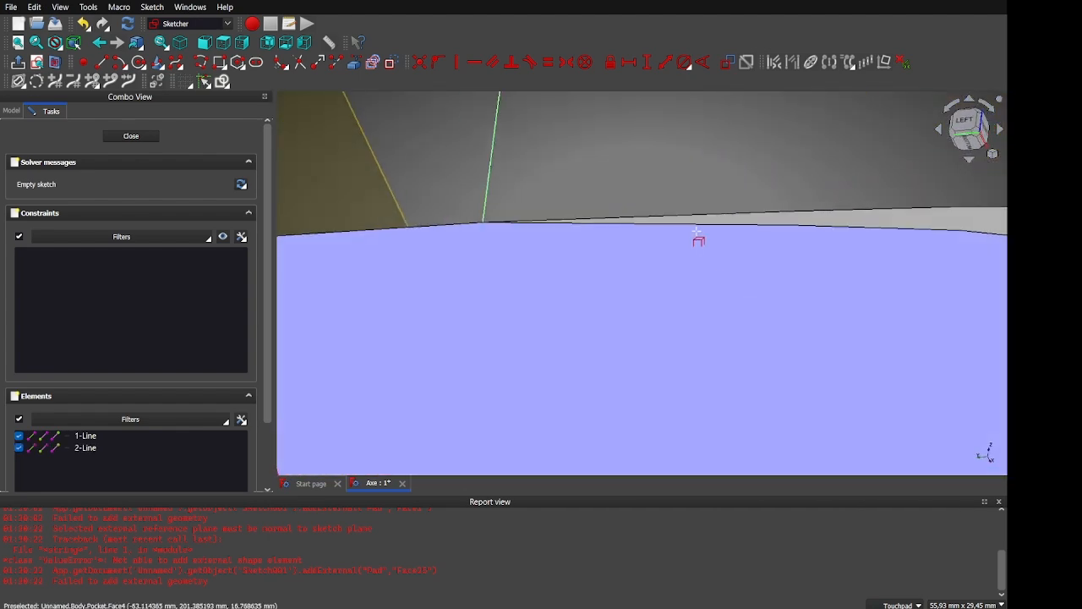
pyautogui.click(695, 225)
pyautogui.click(455, 224)
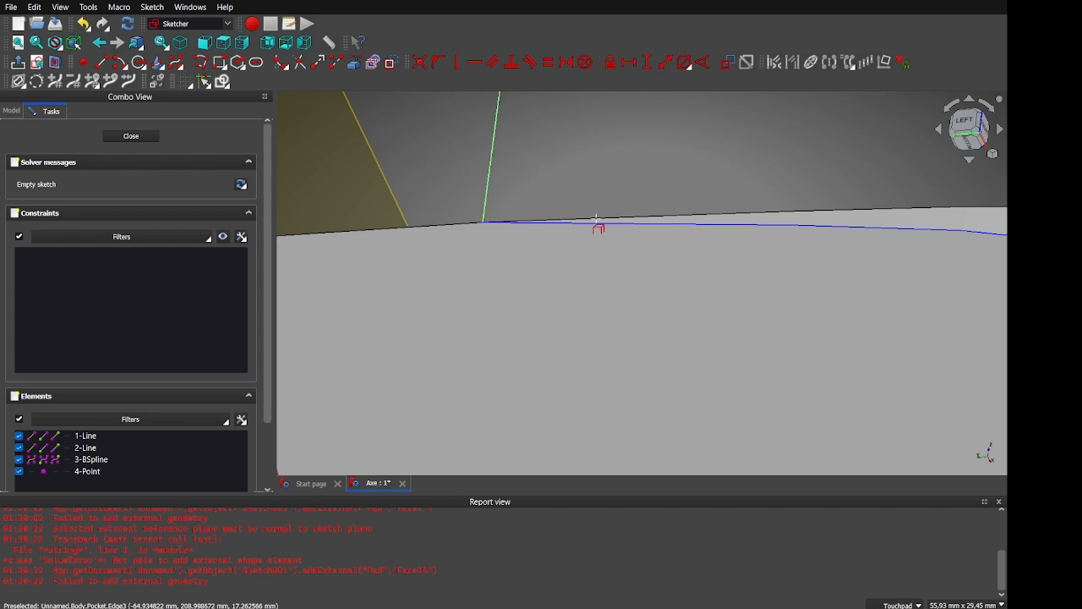
pyautogui.click(612, 220)
pyautogui.keyDown('shift'); pyautogui.moveTo(611, 220); pyautogui.dragTo(326, 240); pyautogui.keyUp('shift')
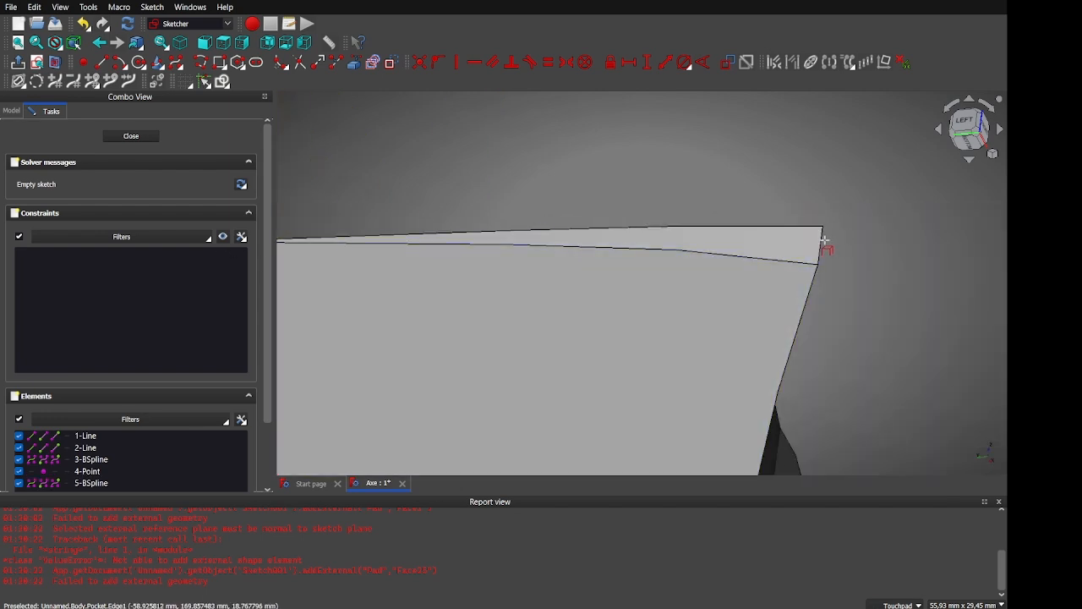
pyautogui.moveTo(656, 266)
pyautogui.keyDown('alt'); pyautogui.mouseDown()
pyautogui.moveTo(838, 267)
pyautogui.moveTo(875, 279)
pyautogui.moveTo(693, 269)
pyautogui.mouseUp(); pyautogui.keyUp('alt')
pyautogui.press('Escape')
pyautogui.scroll(-6, 838, 267)
pyautogui.scroll(8, 694, 269)
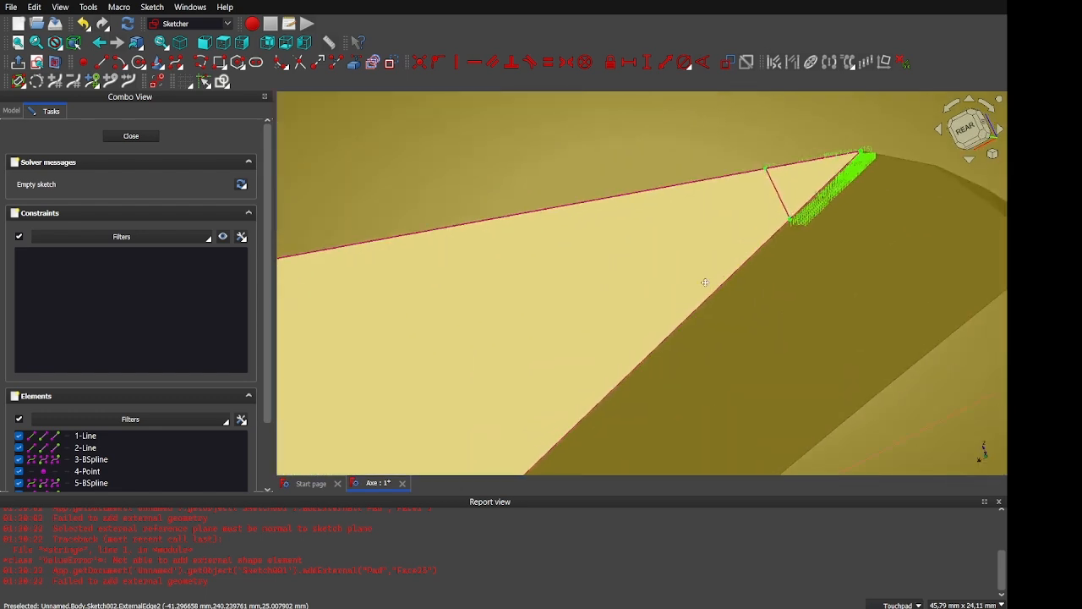
pyautogui.moveTo(729, 310)
pyautogui.keyDown('alt'); pyautogui.mouseDown()
pyautogui.moveTo(754, 309)
pyautogui.moveTo(699, 321)
pyautogui.moveTo(721, 317)
pyautogui.mouseUp(); pyautogui.keyUp('alt')
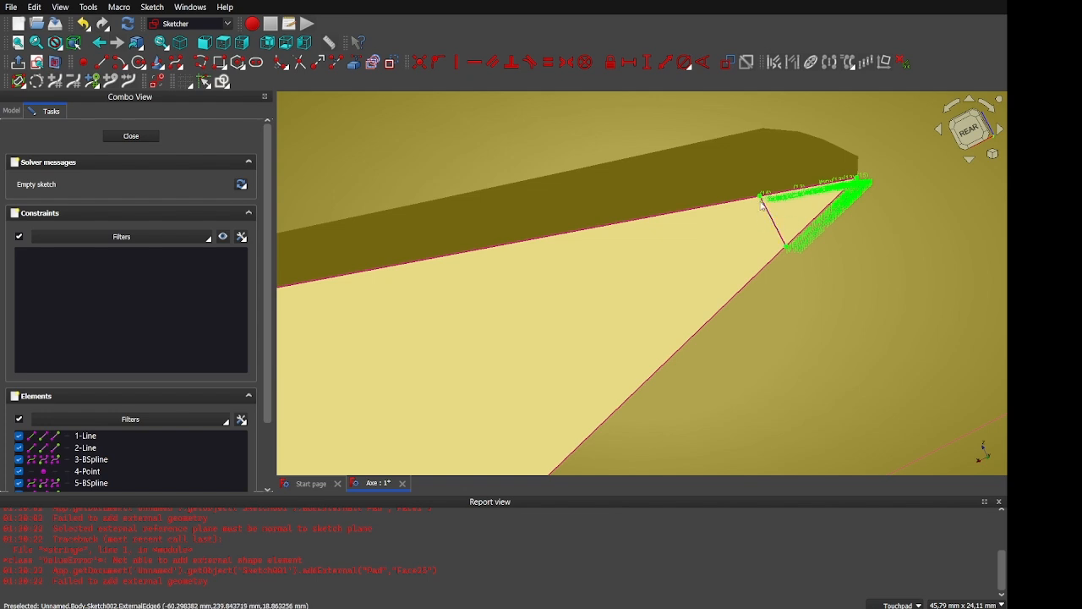
# Draw a closed polyline outline around the blade tip, starting and ending on the upper edge
pyautogui.click(201, 62)
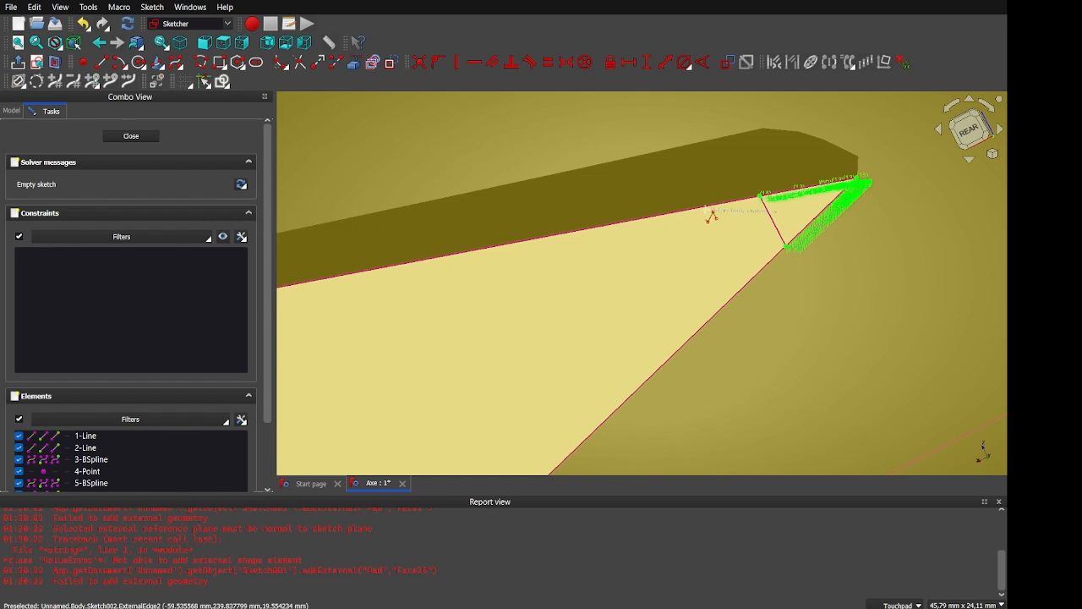
pyautogui.click(656, 215)
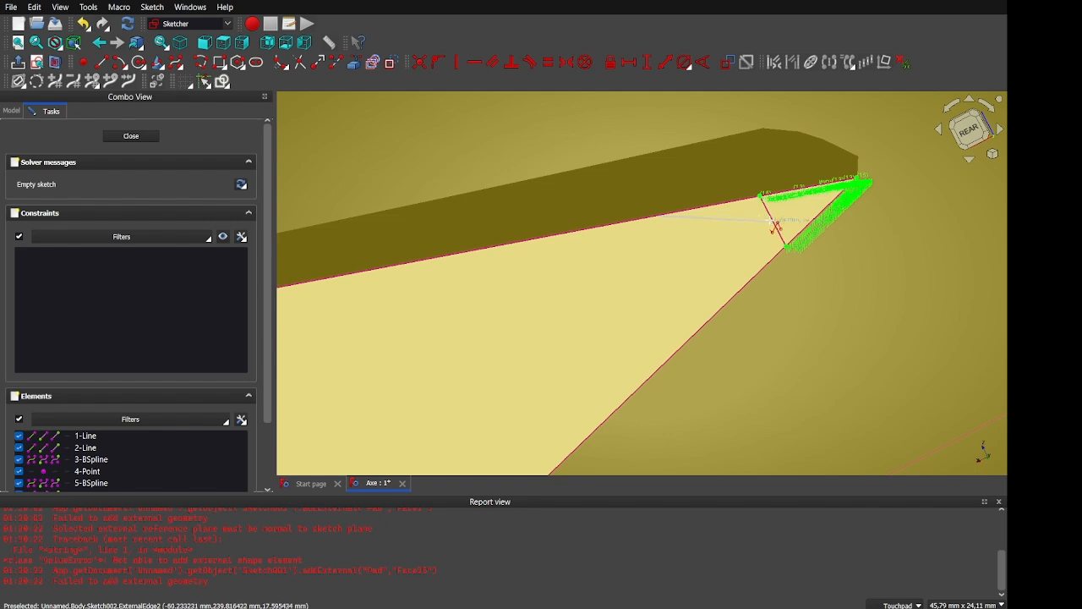
pyautogui.click(771, 221)
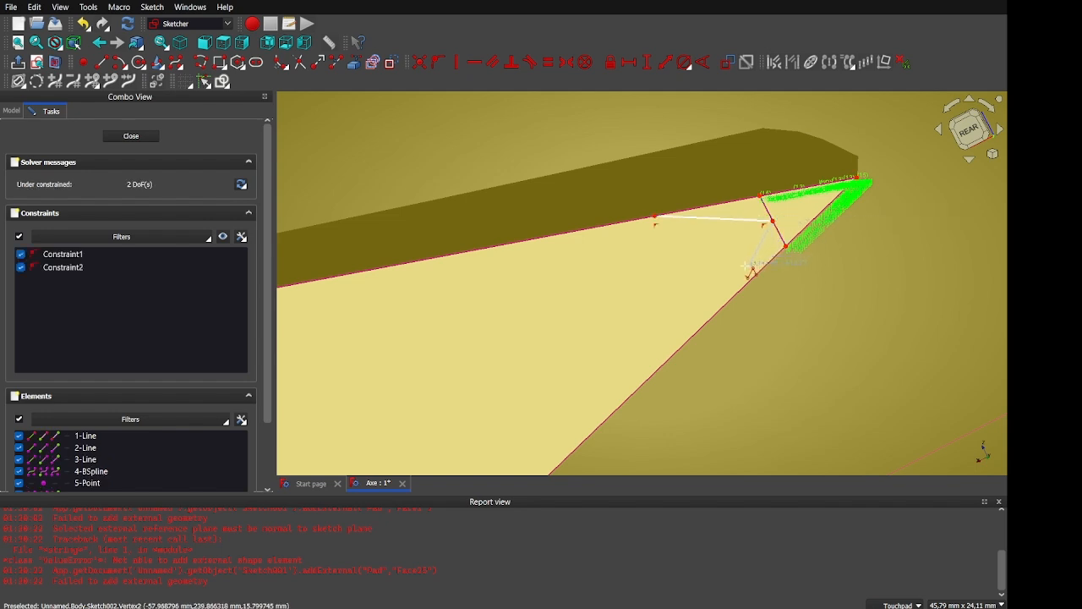
pyautogui.click(716, 313)
pyautogui.click(756, 344)
pyautogui.click(945, 176)
pyautogui.click(857, 107)
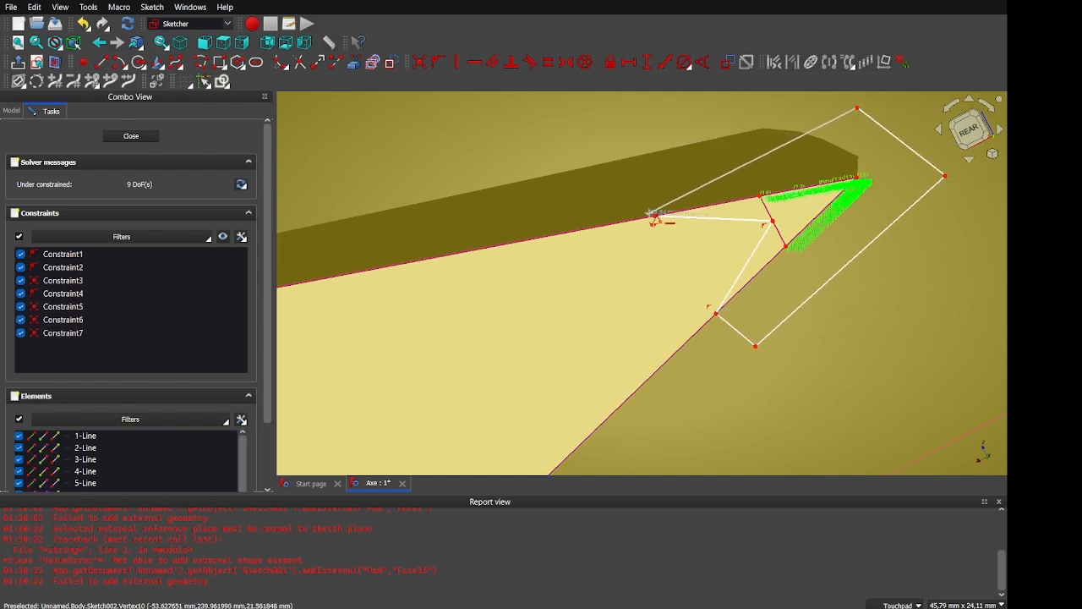
pyautogui.click(629, 156)
pyautogui.click(657, 218)
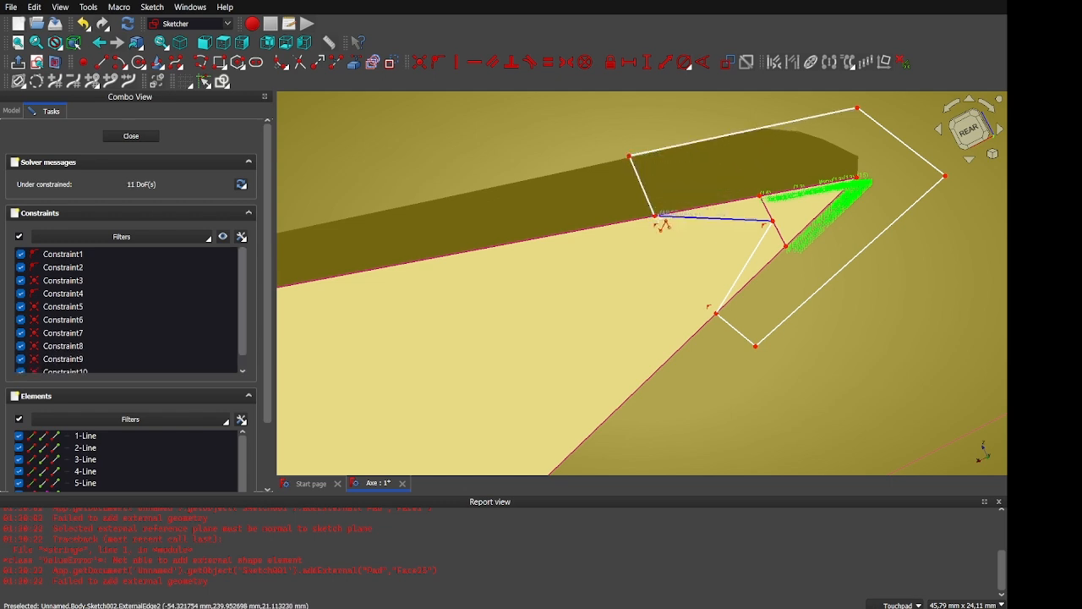
# Constrain the outline's upper and lower short lines at 170° to the blade's edges
pyautogui.click(742, 270)
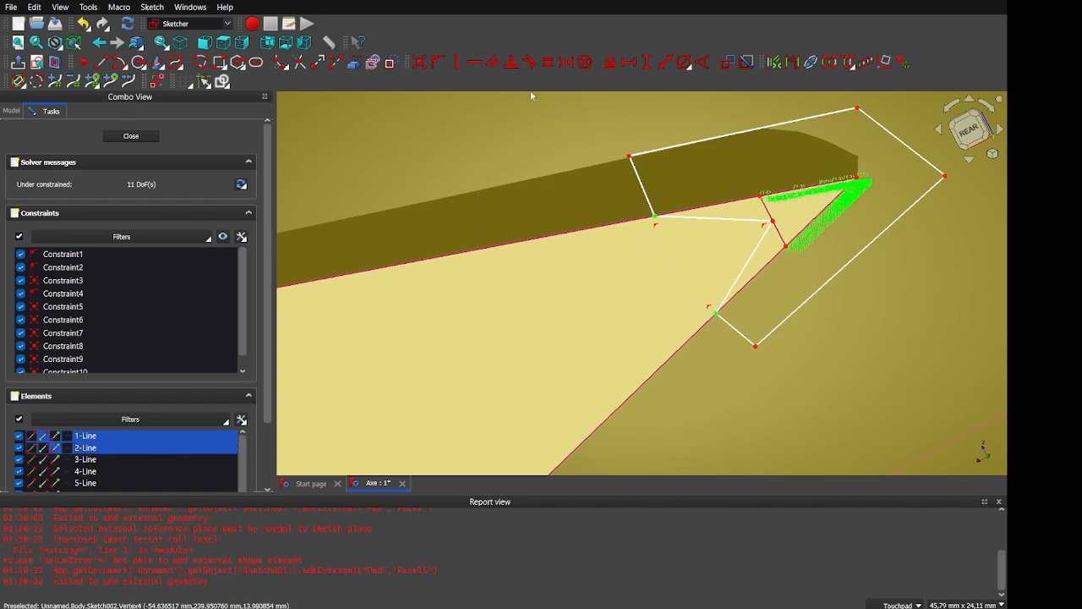
pyautogui.click(456, 62)
pyautogui.moveTo(731, 296)
pyautogui.keyDown('alt'); pyautogui.mouseDown()
pyautogui.moveTo(708, 275)
pyautogui.moveTo(793, 260)
pyautogui.moveTo(775, 263)
pyautogui.mouseUp(); pyautogui.keyUp('alt')
pyautogui.click(667, 225)
pyautogui.click(608, 230)
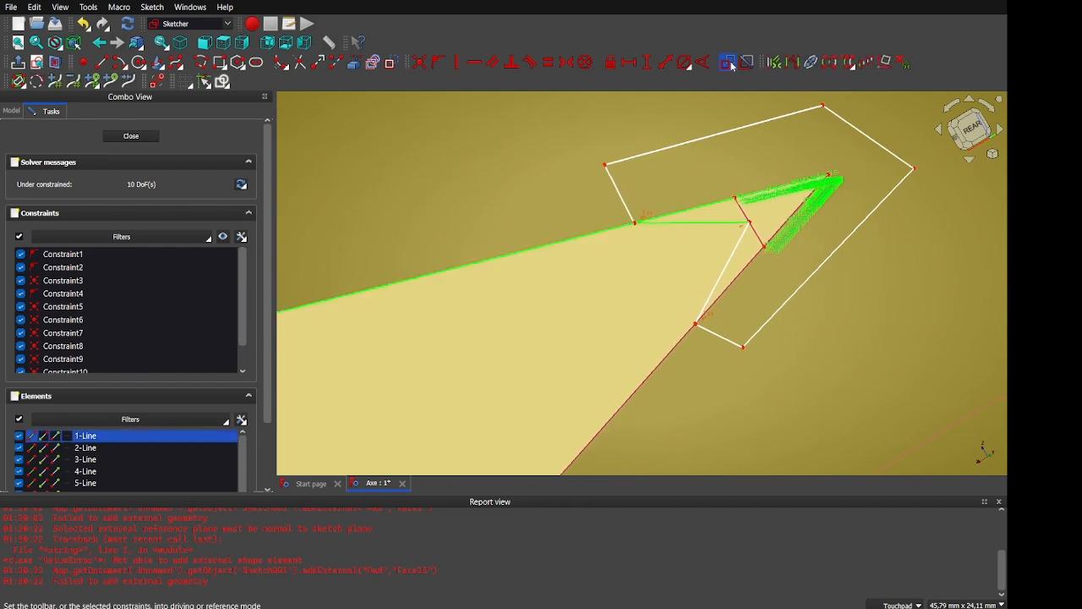
pyautogui.click(704, 63)
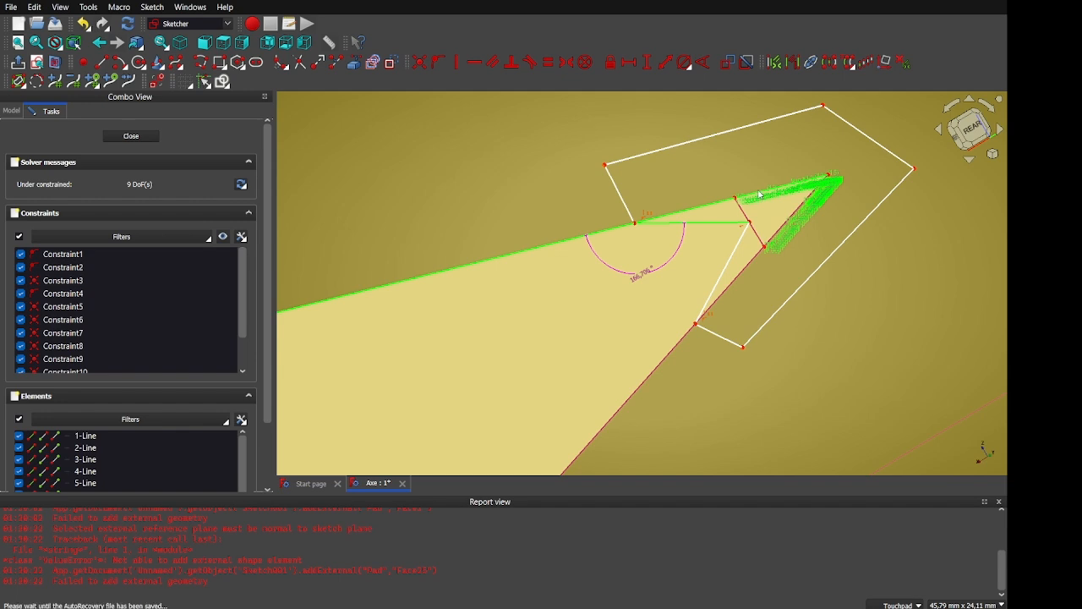
pyautogui.press('Return')
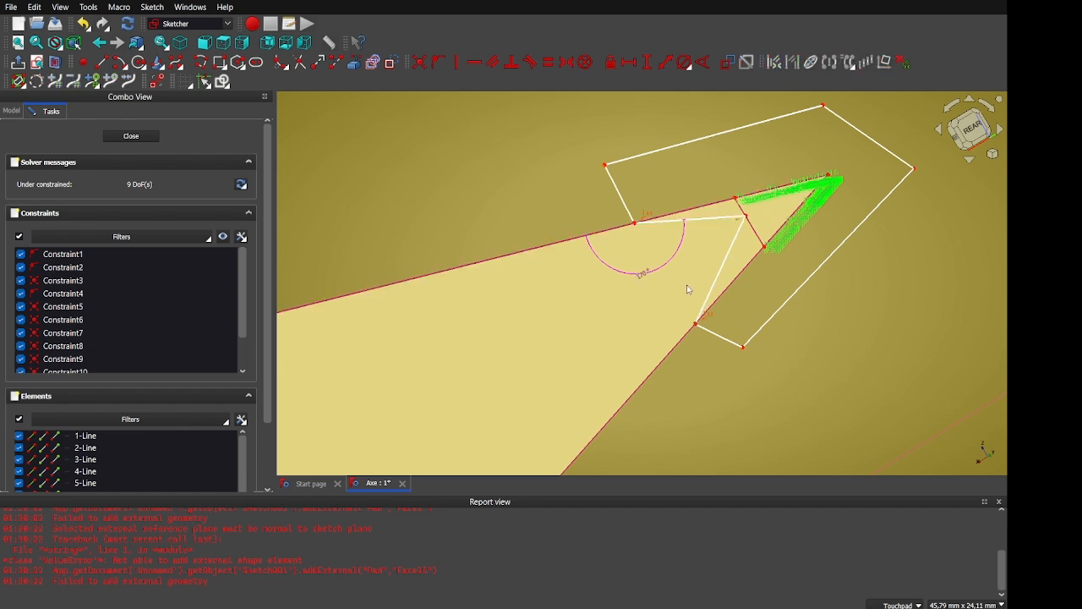
pyautogui.click(719, 293)
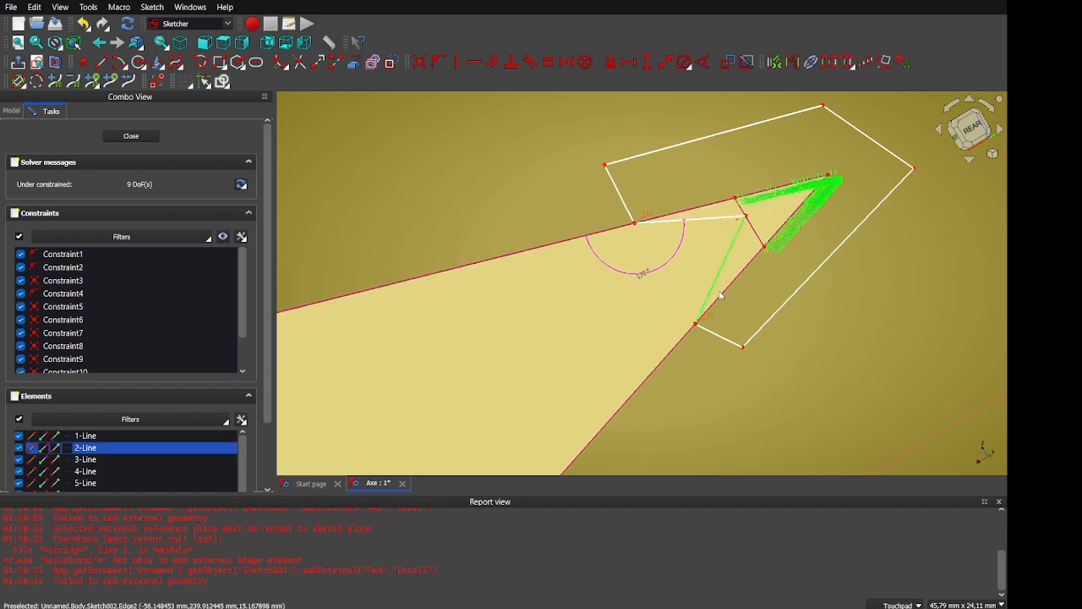
pyautogui.click(722, 294)
pyautogui.click(703, 62)
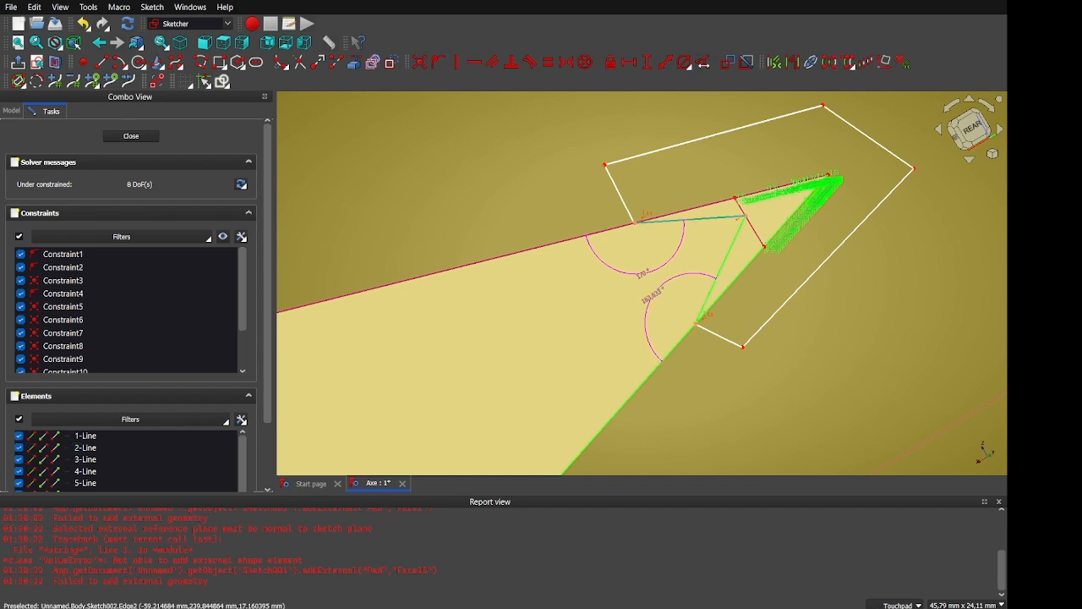
pyautogui.press('Return')
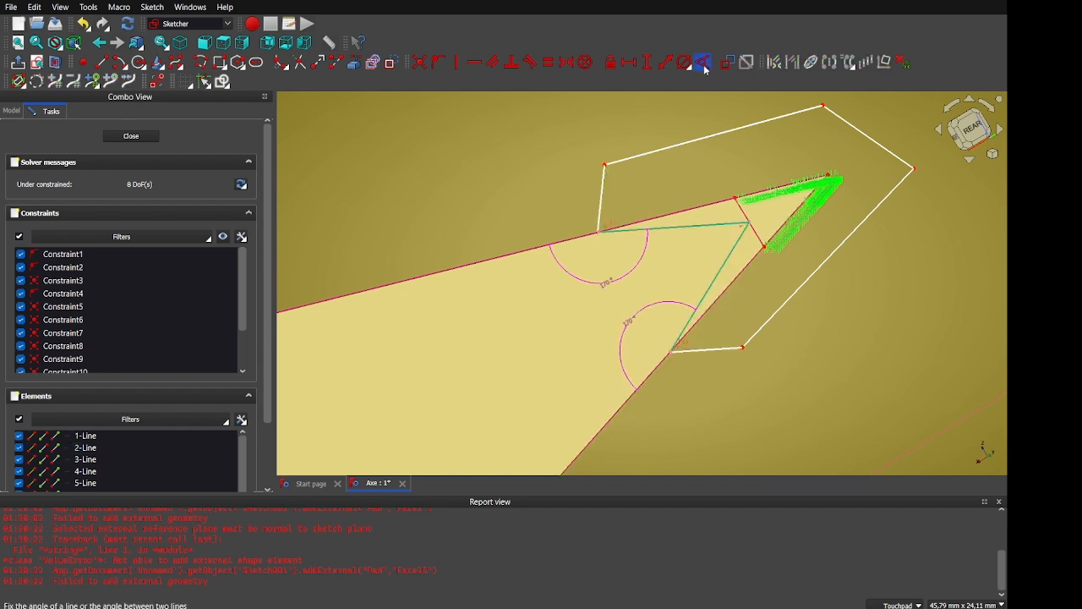
# Close Sketch002 and preview a Through all, symmetric-to-plane pocket trimming the blade tip
pyautogui.click(133, 137)
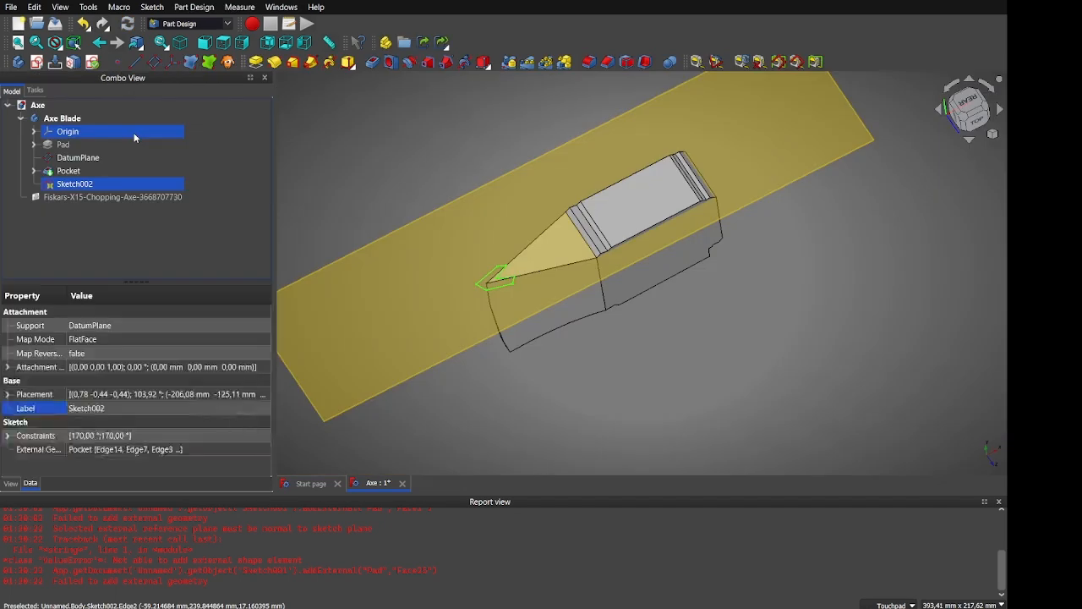
pyautogui.scroll(5, 524, 292)
pyautogui.moveTo(548, 308); pyautogui.dragTo(530, 270, button='middle')
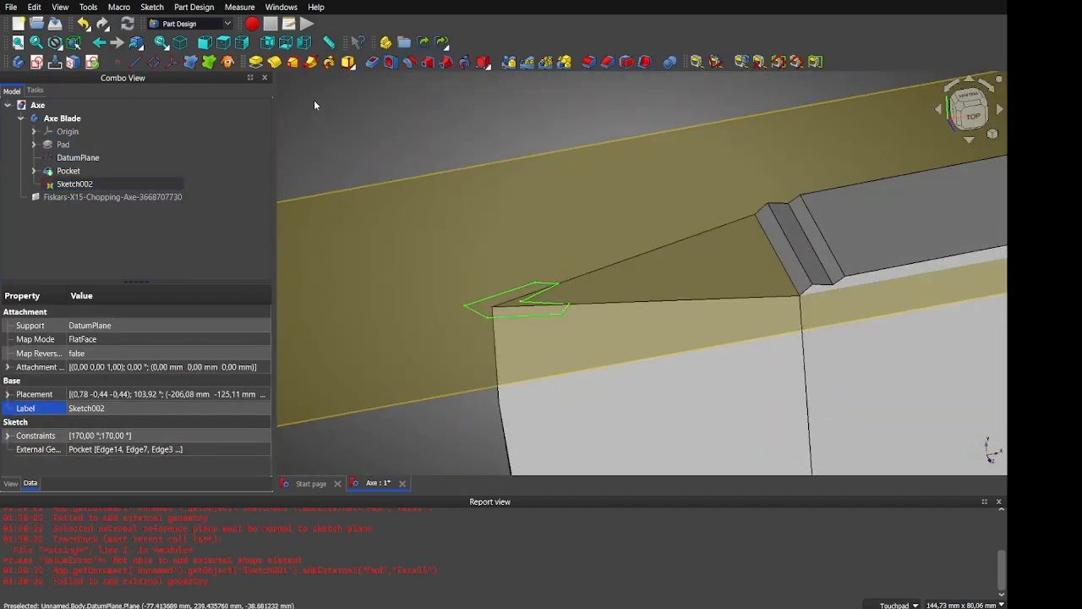
pyautogui.click(372, 62)
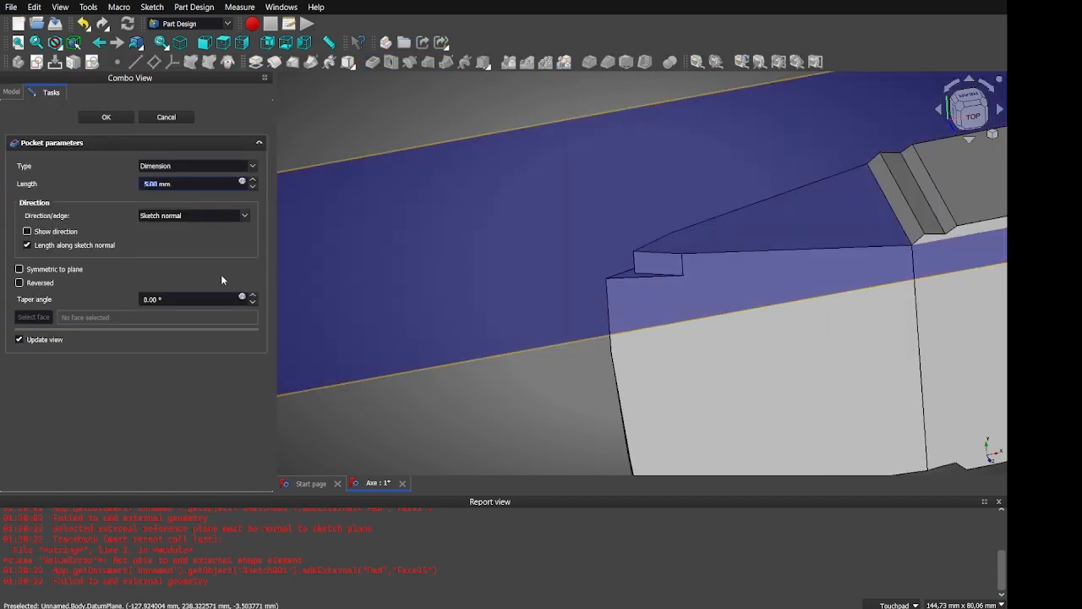
pyautogui.click(159, 166)
pyautogui.click(160, 181)
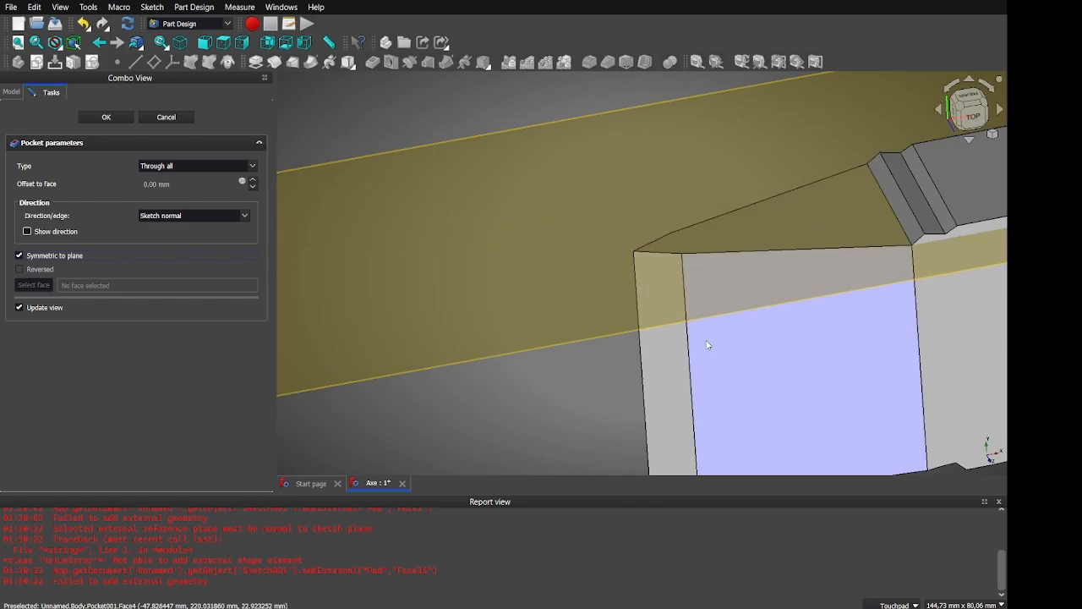
pyautogui.keyDown('shift'); pyautogui.moveTo(858, 296); pyautogui.dragTo(779, 329); pyautogui.keyUp('shift')
pyautogui.scroll(-4, 779, 330)
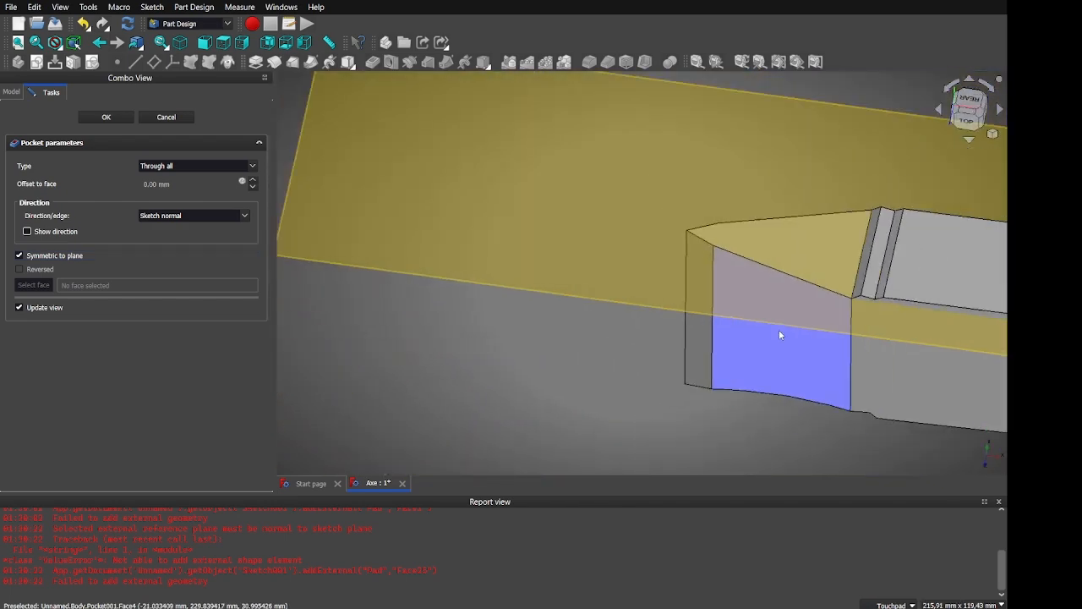
pyautogui.click(779, 330)
# Confirm Pocket001, hide the datum plane, switch to Top view, and close the Report view
pyautogui.click(89, 117)
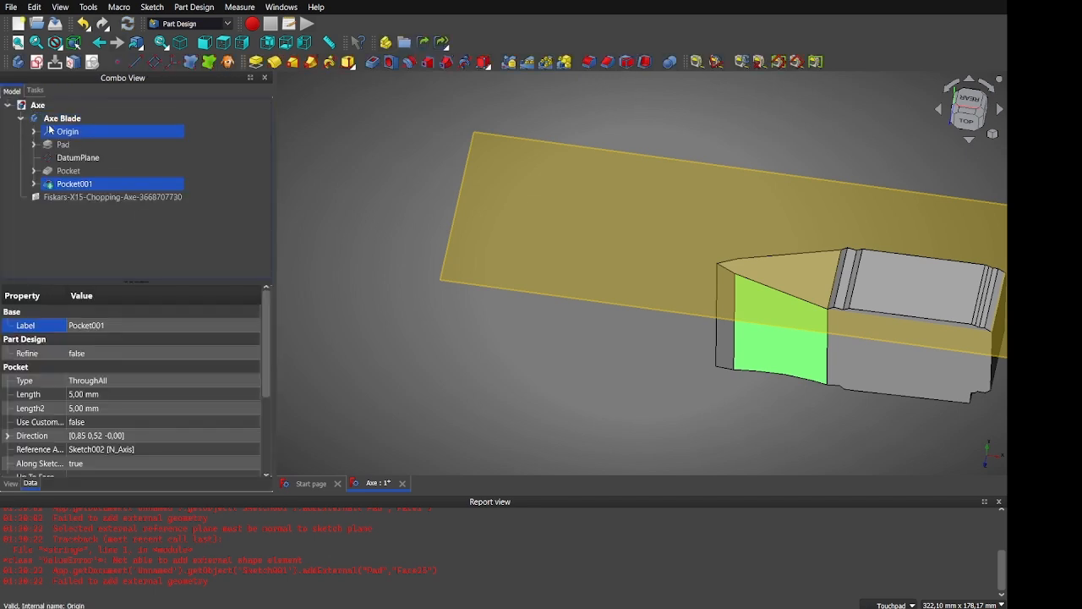
pyautogui.click(53, 159)
pyautogui.press('space')
pyautogui.press('2')
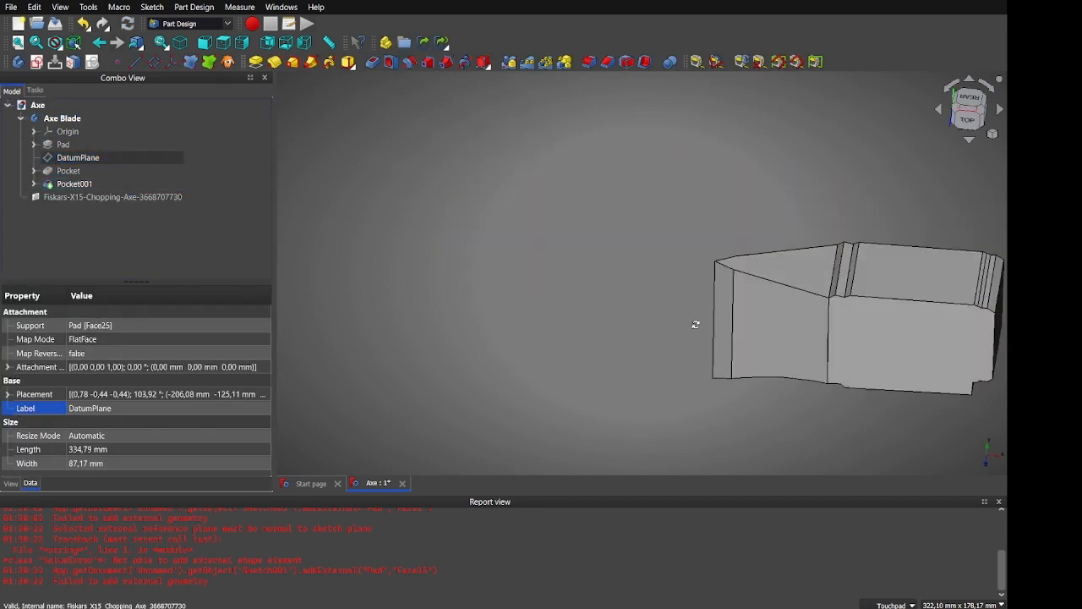
pyautogui.keyDown('shift'); pyautogui.moveTo(417, 313); pyautogui.dragTo(420, 290); pyautogui.keyUp('shift')
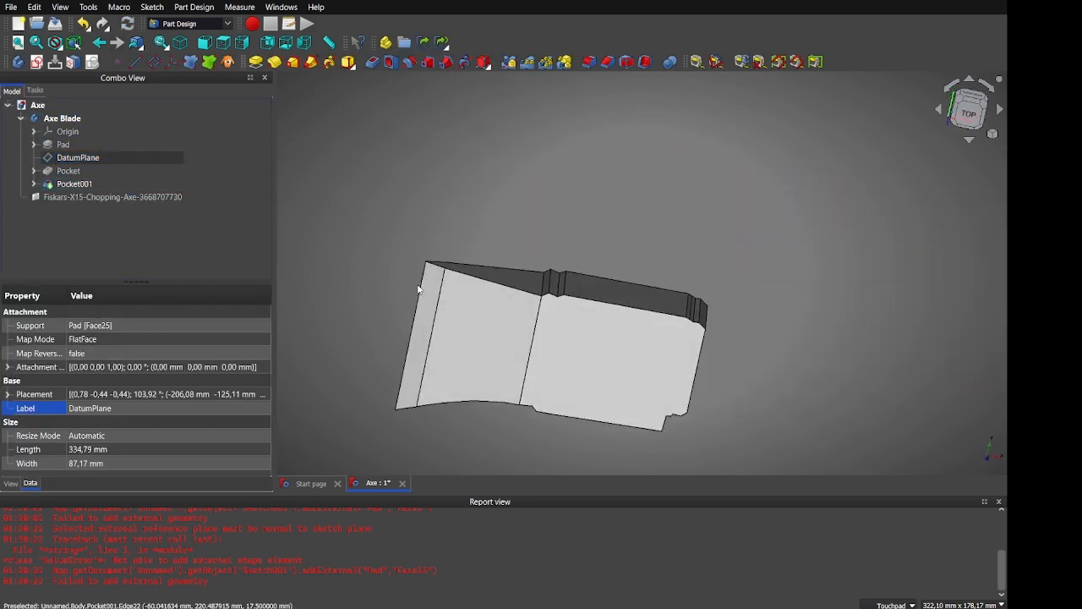
pyautogui.click(997, 504)
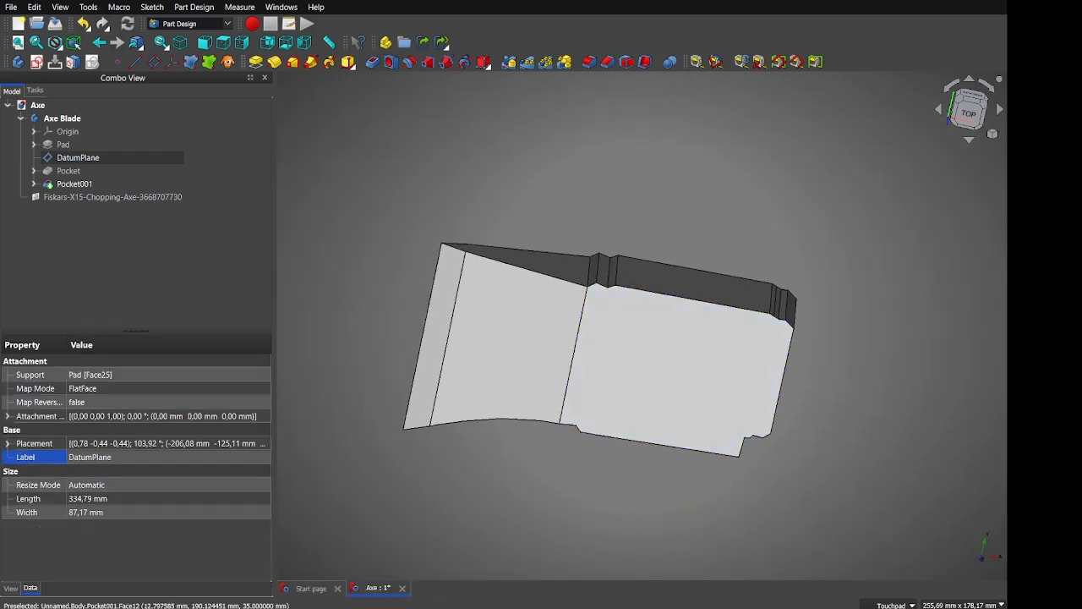